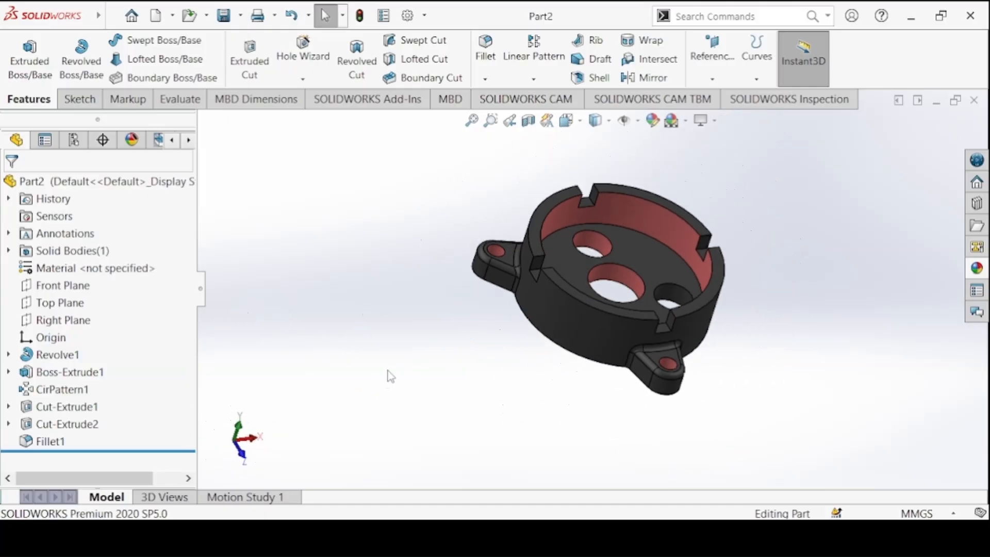
key("ctrl+7")
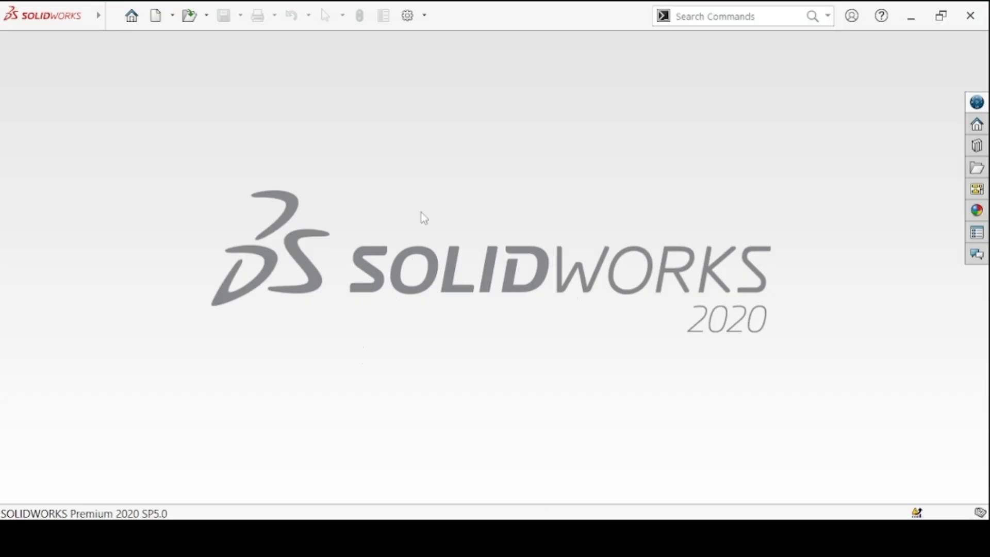
Create a new part document.
left_click(159, 19)
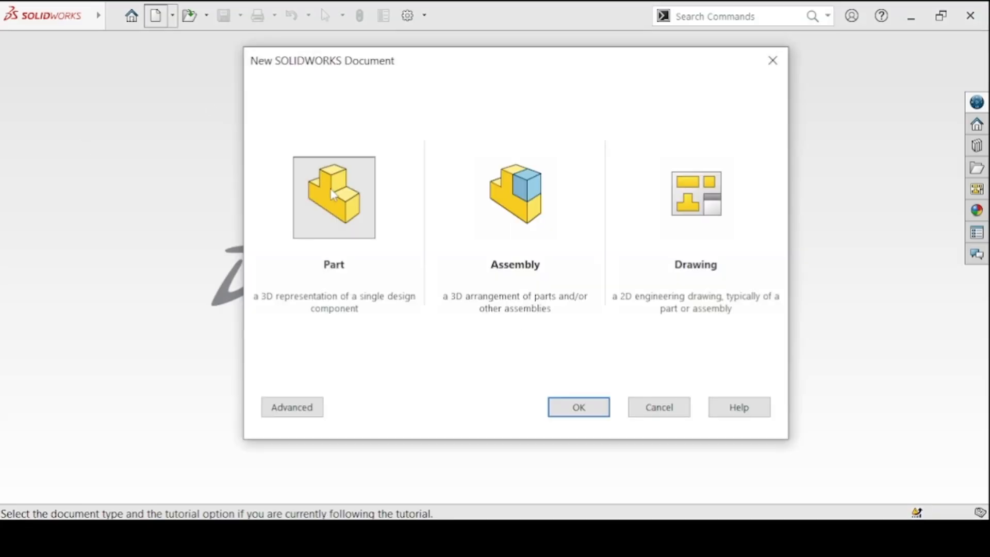
left_click(333, 194)
left_click(571, 402)
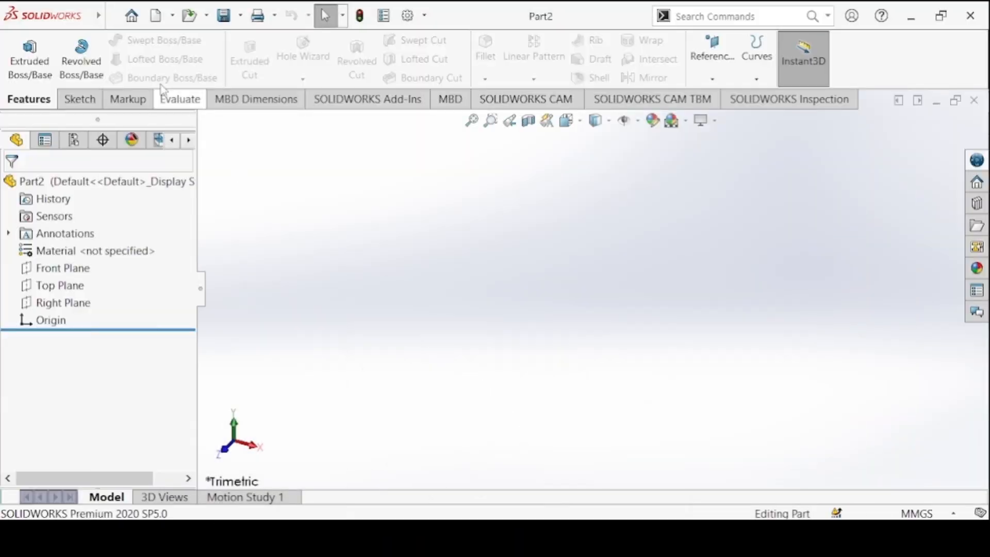
Sketch a closed L-shaped profile about 78 mm tall on the Front Plane, with its lower inner corner on the origin.
left_click(78, 99)
left_click(22, 52)
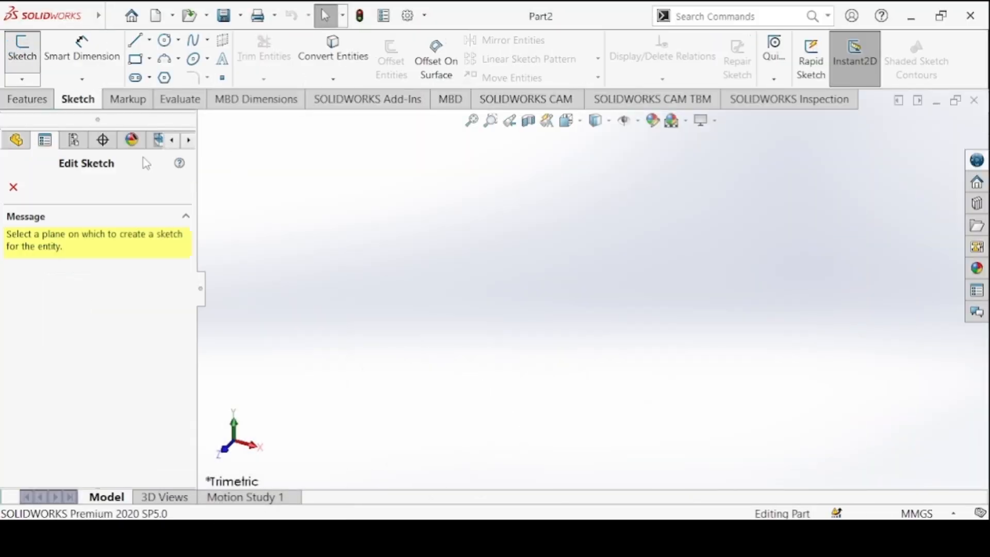
left_click(444, 181)
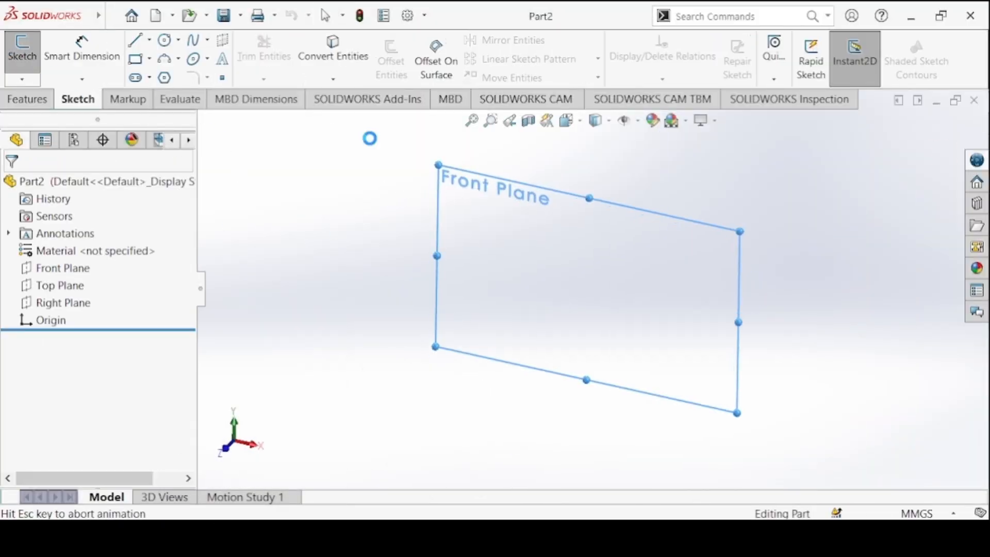
left_click(136, 43)
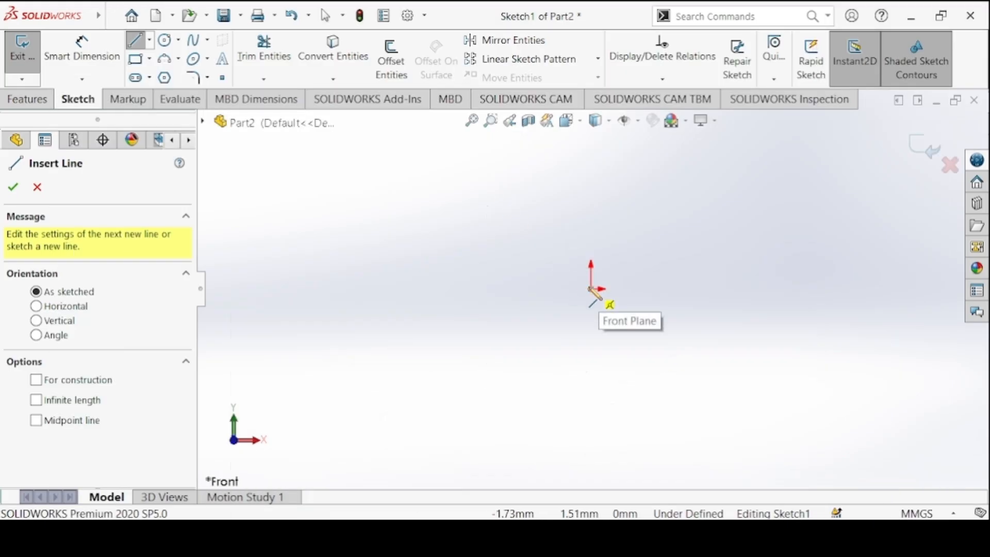
left_click(592, 288)
left_click(405, 289)
left_click(405, 159)
left_click(433, 158)
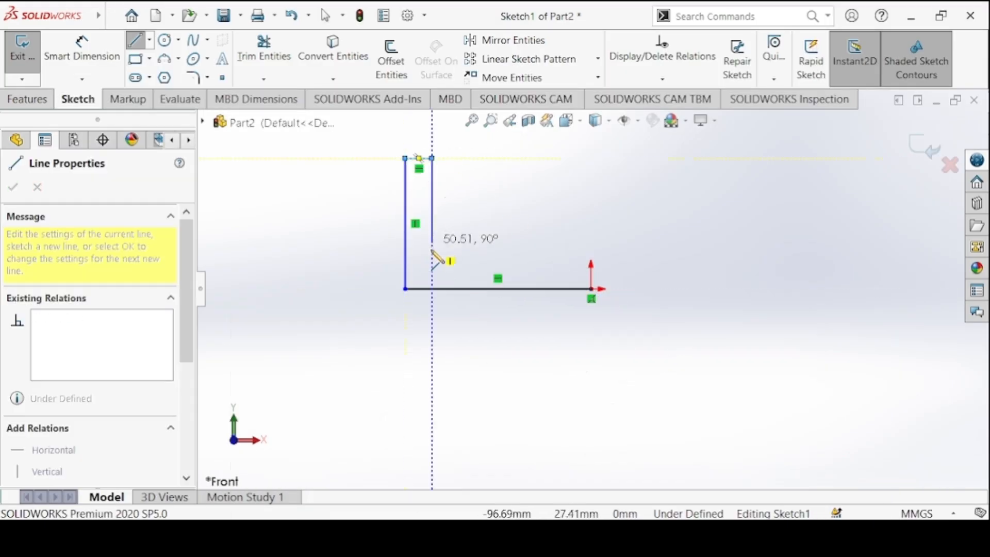
left_click(433, 250)
left_click(592, 250)
left_click(591, 288)
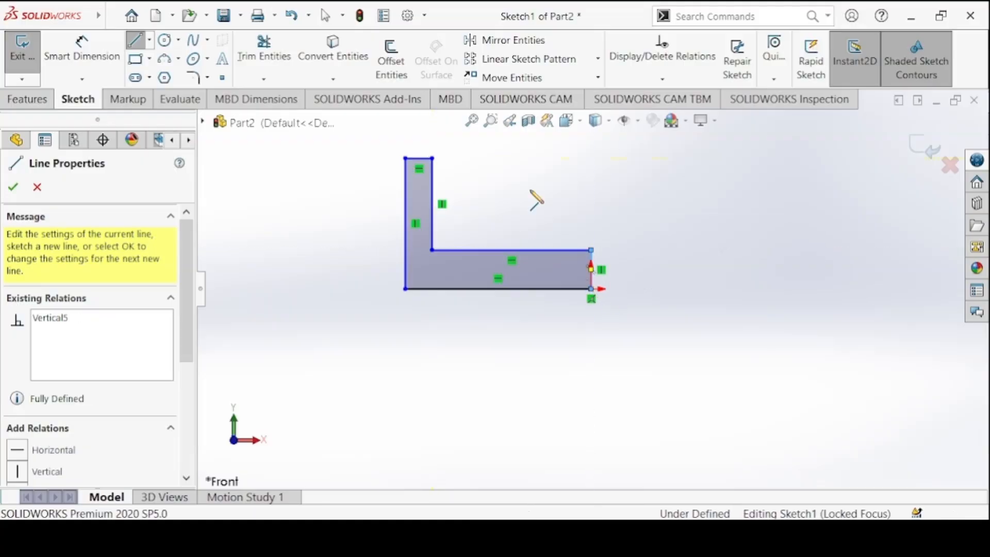
right_click(536, 199)
left_click(552, 201)
Convert the short vertical line at the origin into construction geometry.
scroll(277, 178, "down", 3)
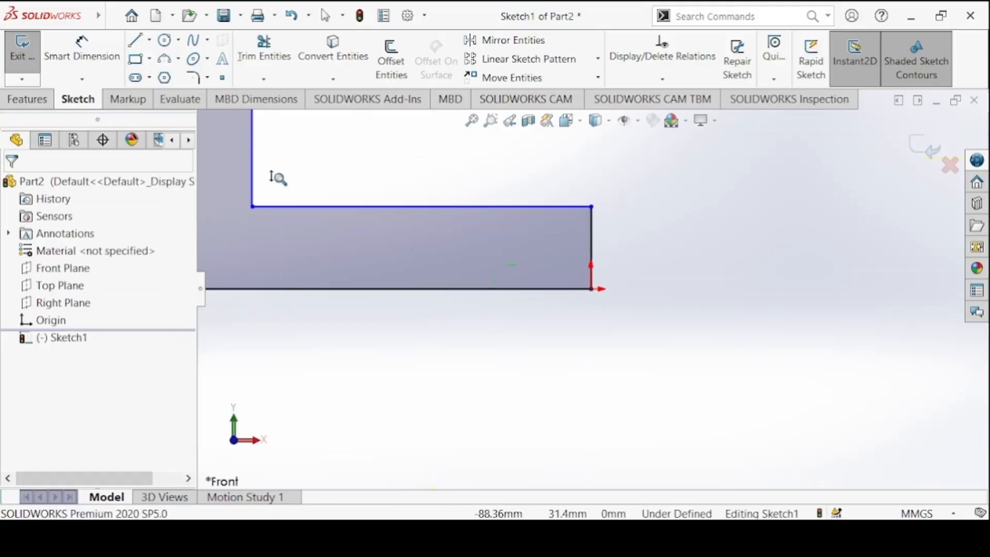
key("f")
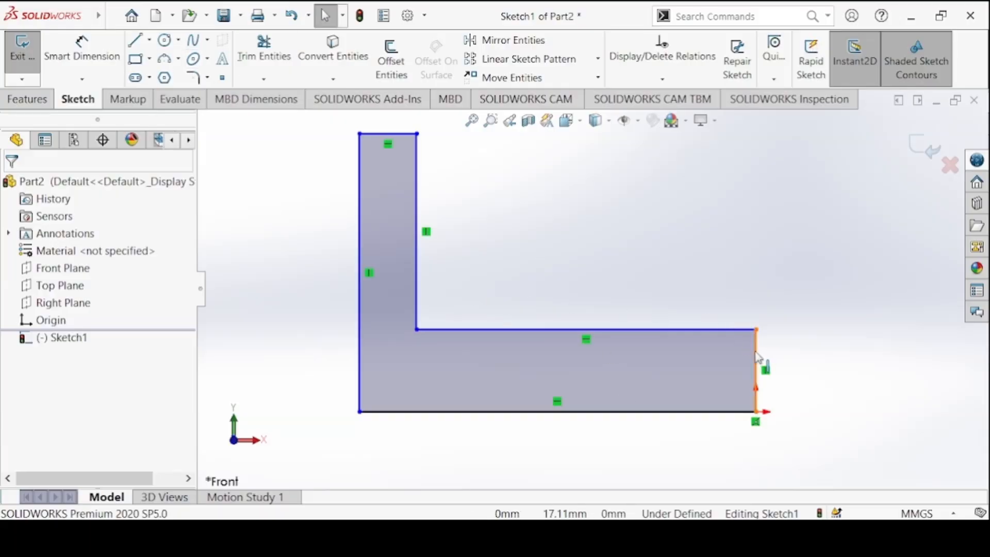
left_click(757, 356)
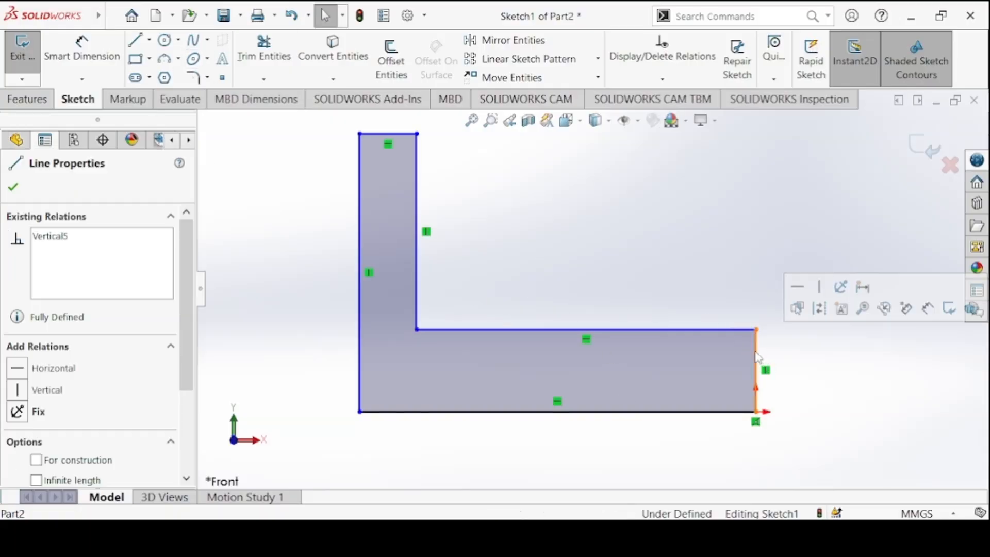
left_click(818, 309)
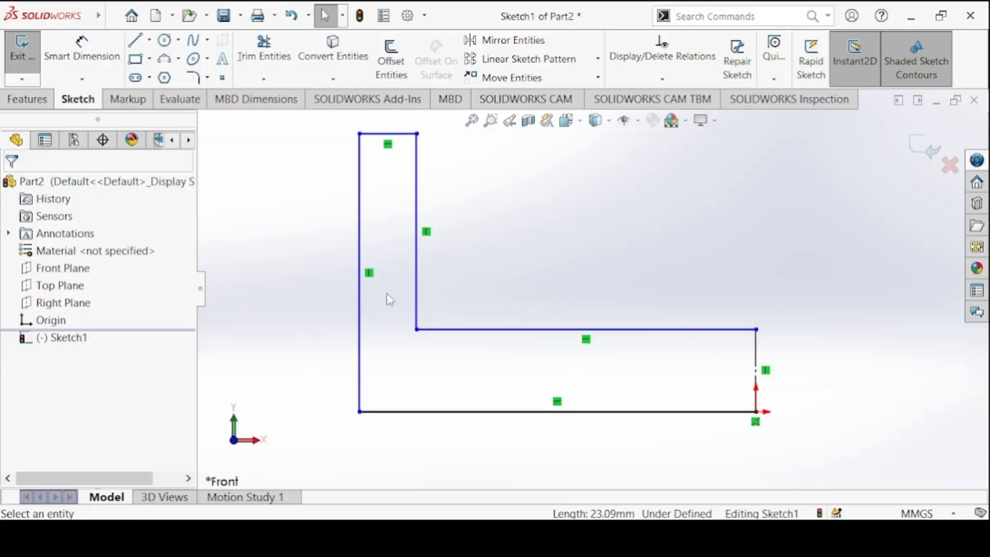
Dimension the profile's outer vertical line to 35 mm and its inner vertical line to 23 mm.
left_click(88, 63)
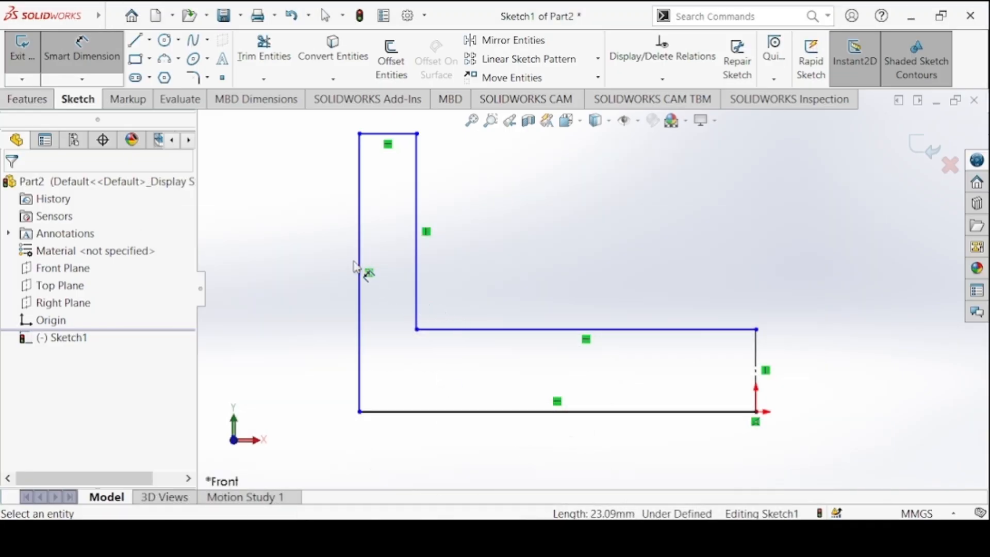
left_click(360, 272)
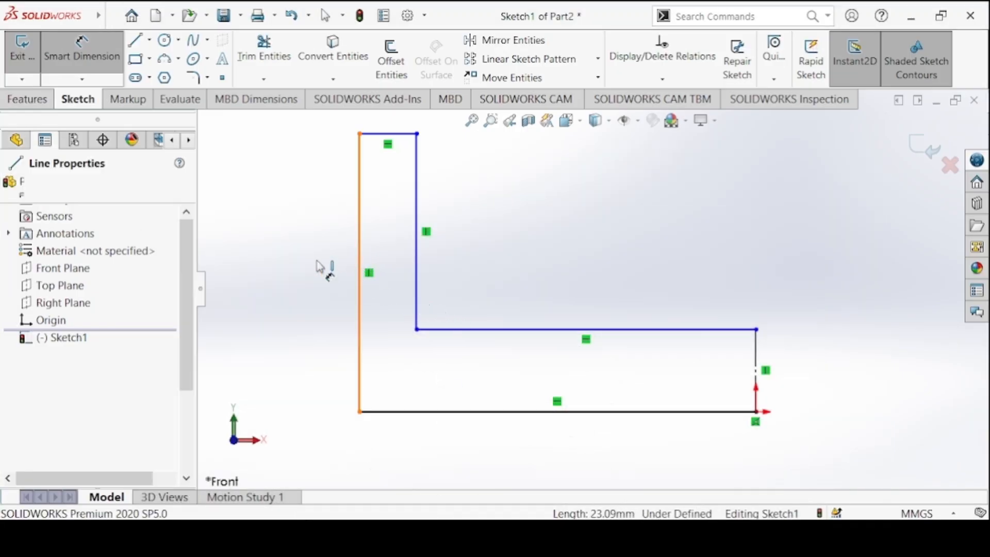
left_click(316, 268)
type("35")
key("Return")
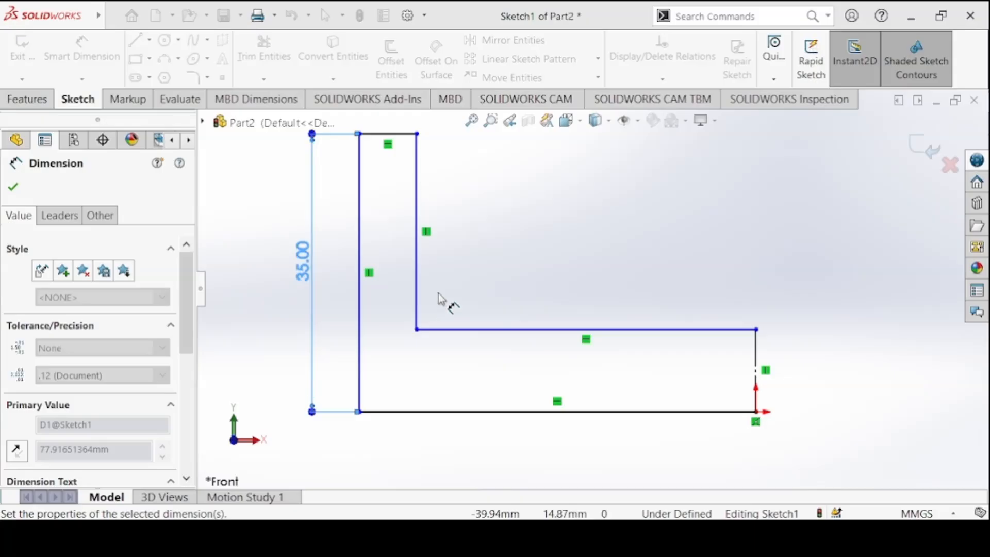
left_click(414, 266)
left_click(340, 266)
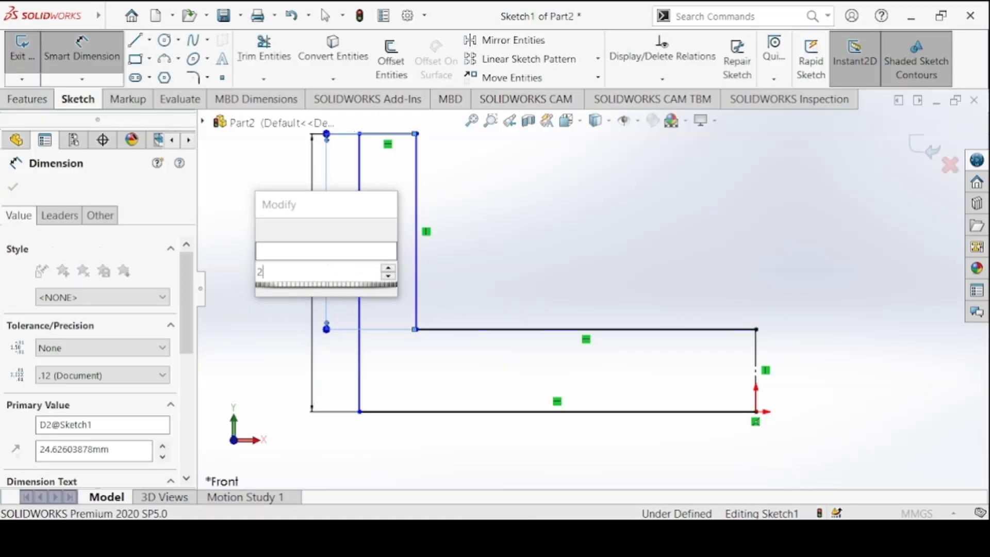
key("Return")
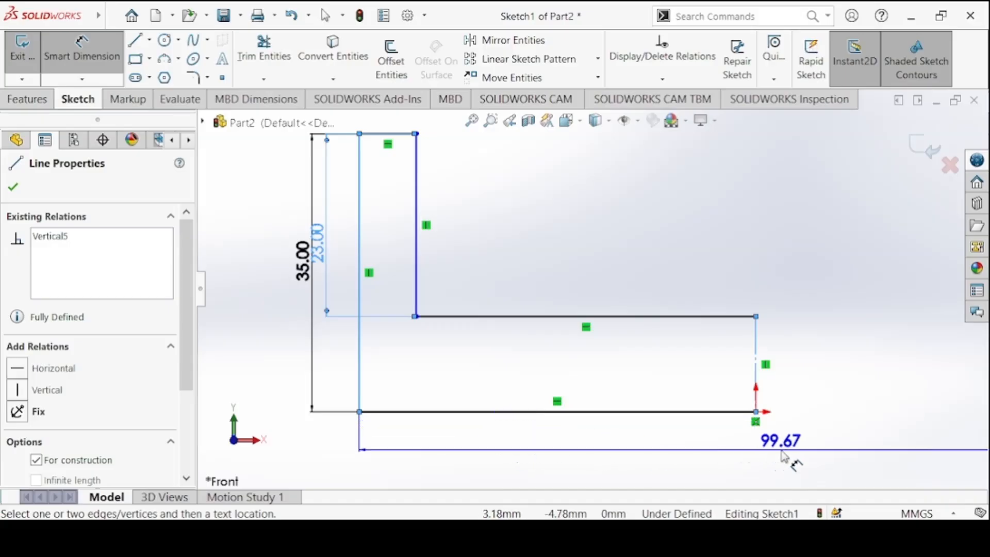
Set the outer diameter to 110 mm with a doubled dimension from the outer vertical line to the construction line.
key("f")
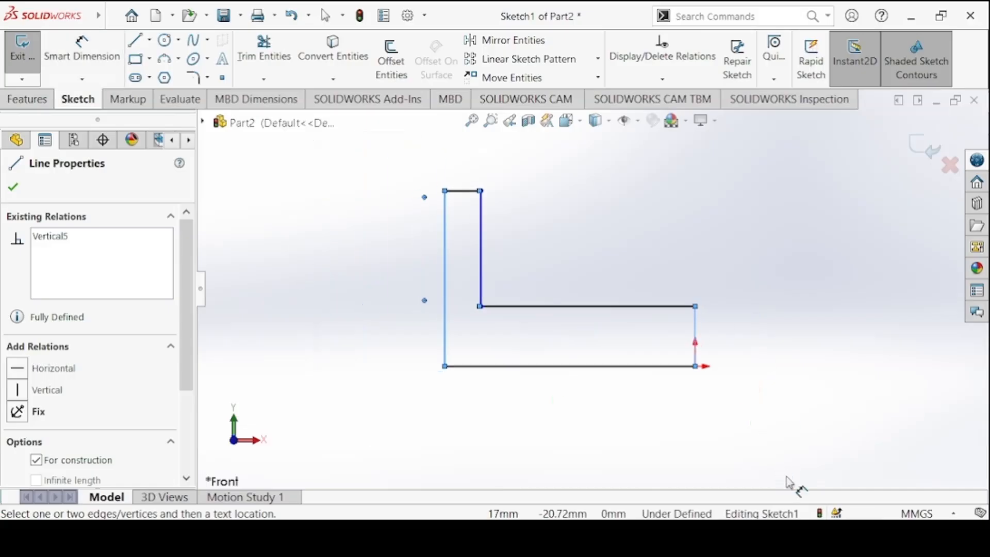
left_click(780, 446)
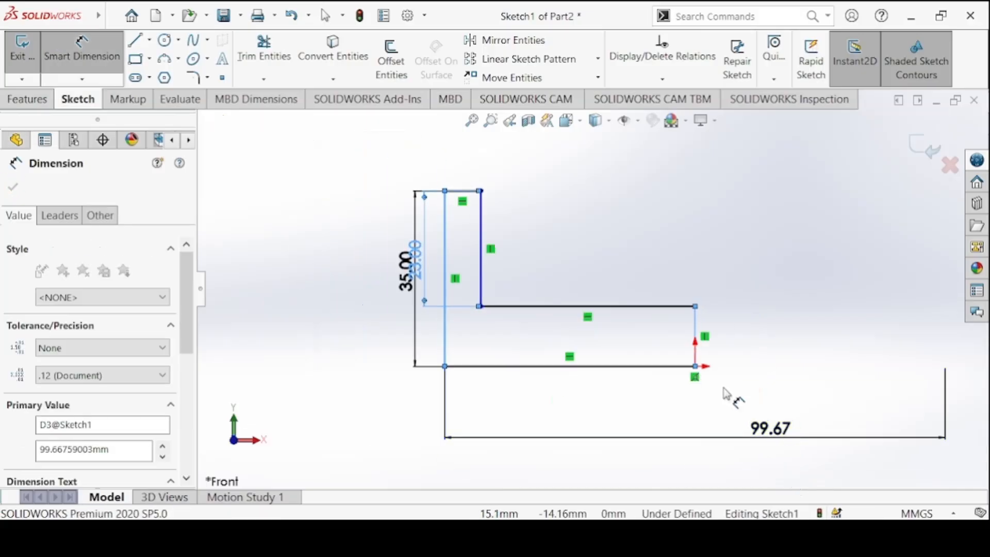
type("110")
key("Return")
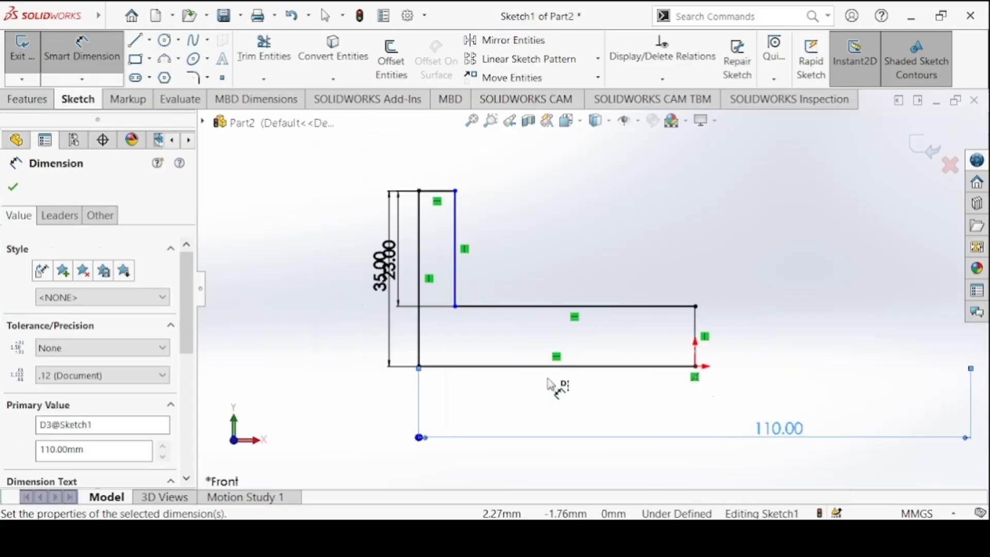
Set the inner diameter to 96 mm with a doubled dimension from the inner vertical line to the construction line.
left_click(456, 236)
left_click(712, 253)
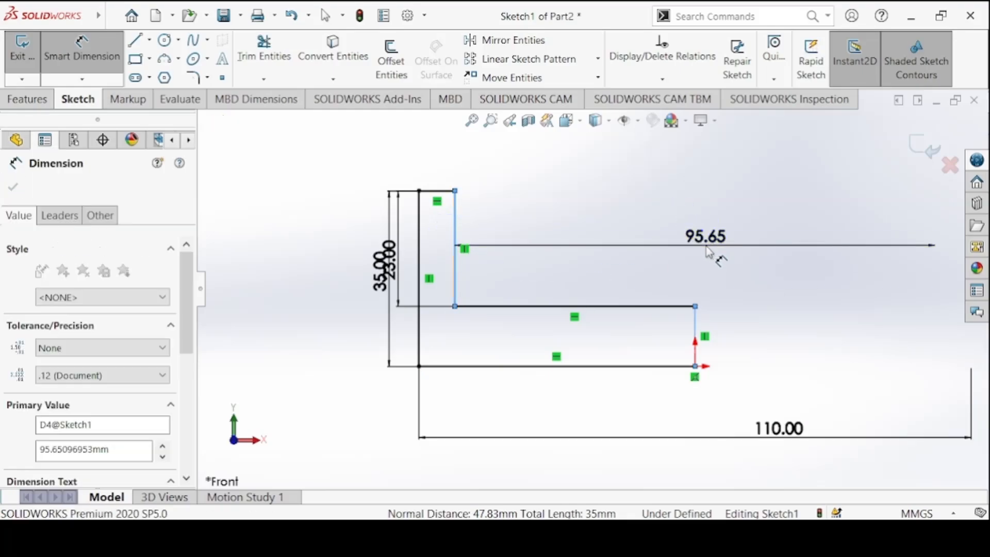
type("96")
key("Return")
left_click(82, 49)
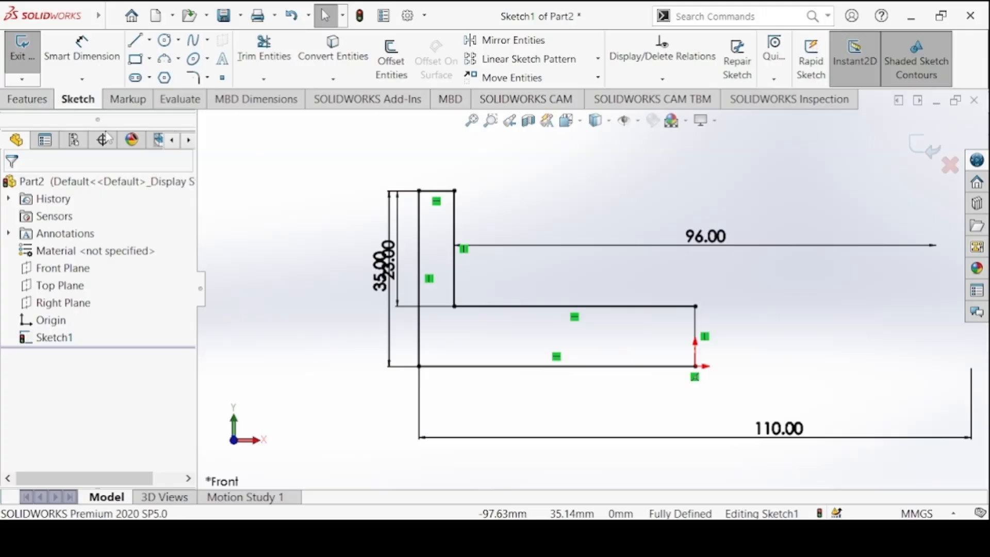
Revolve the profile 360 degrees about the construction line, letting the open sketch be closed automatically, and view the part isometrically.
left_click(31, 100)
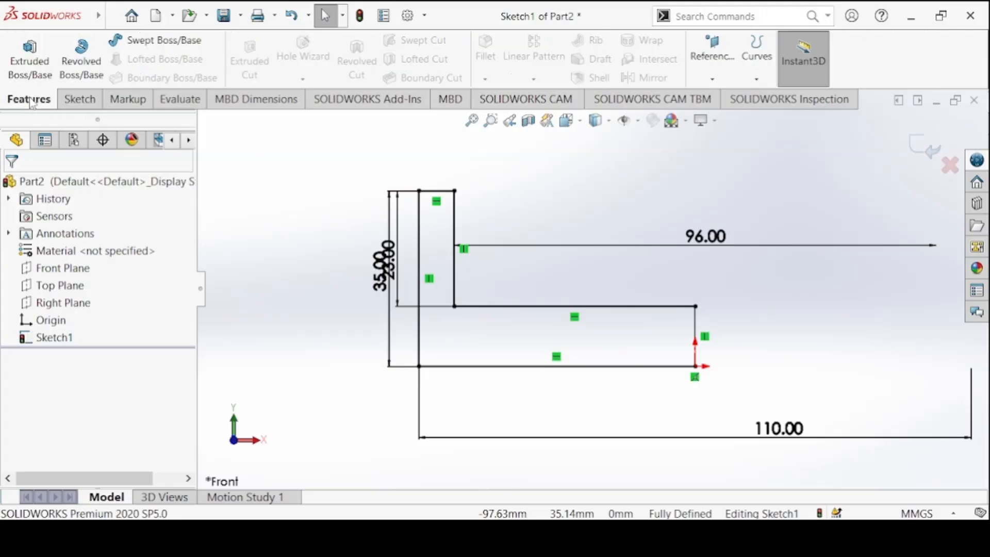
left_click(75, 63)
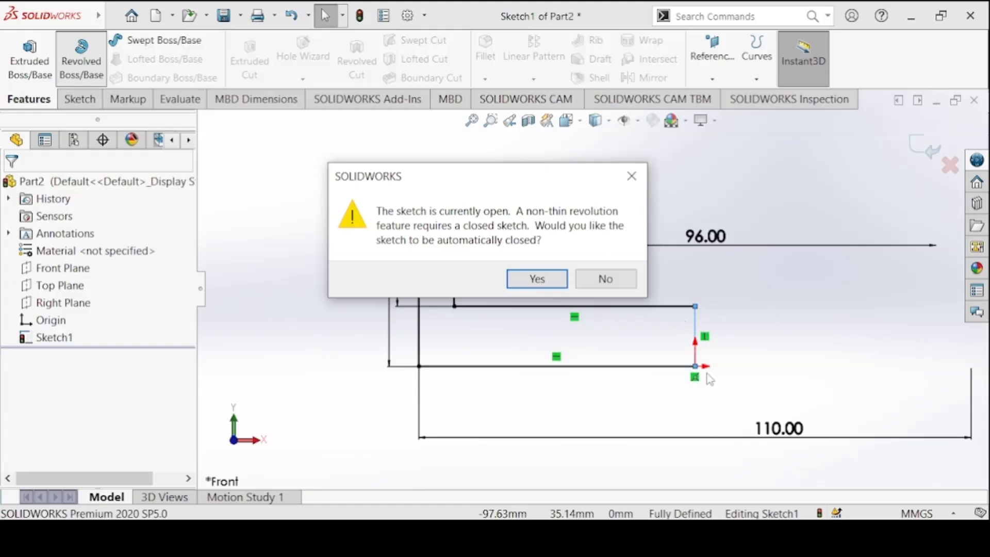
left_click(537, 279)
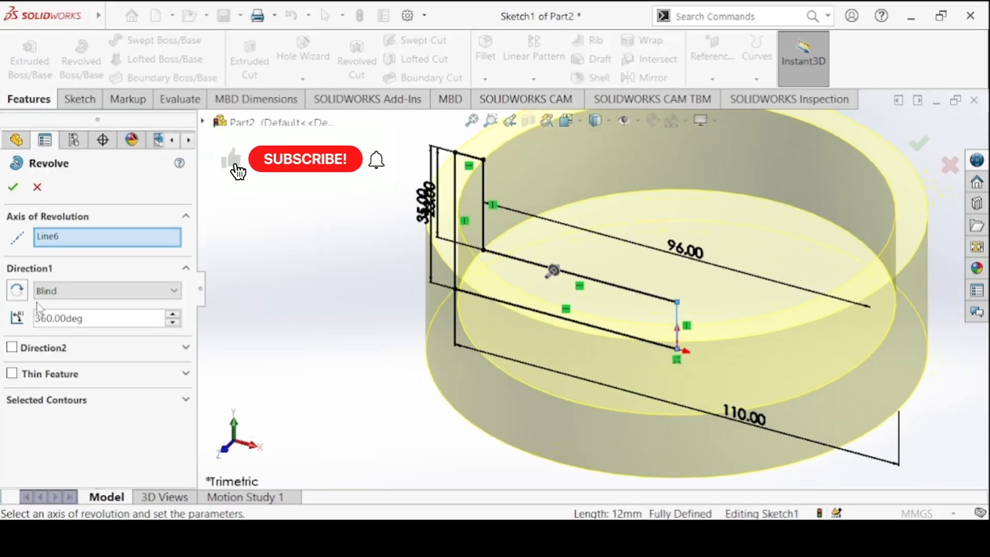
left_click(41, 296)
left_click(44, 305)
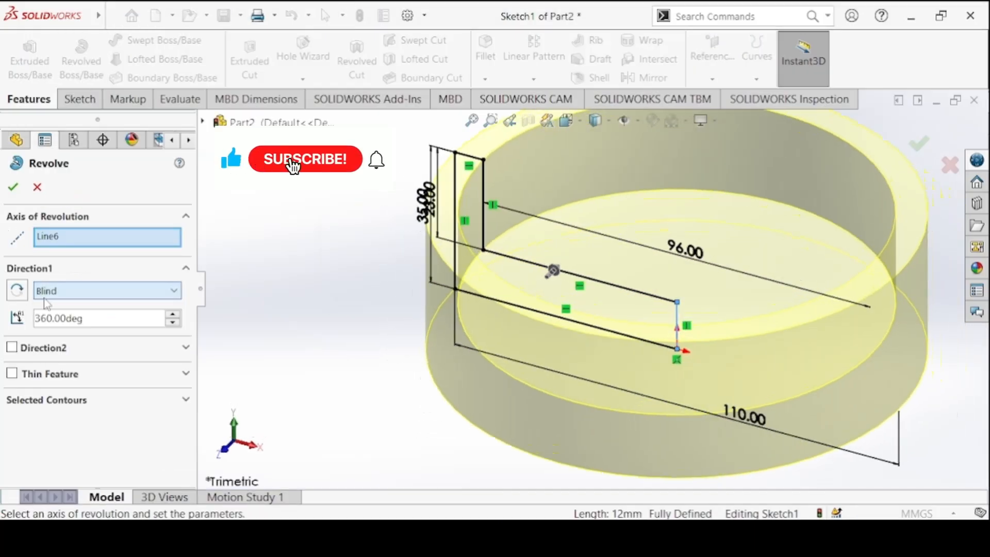
left_click(107, 325)
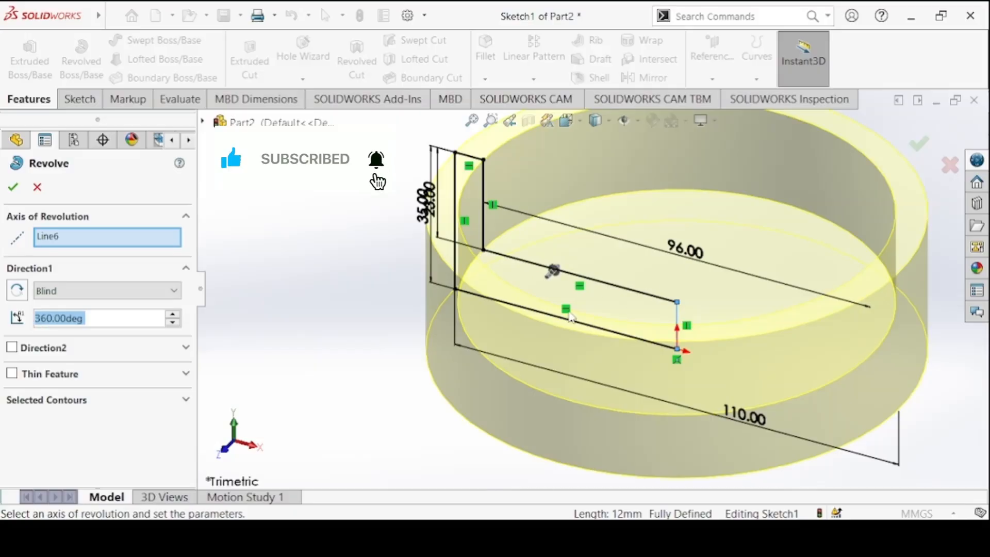
right_click(553, 270)
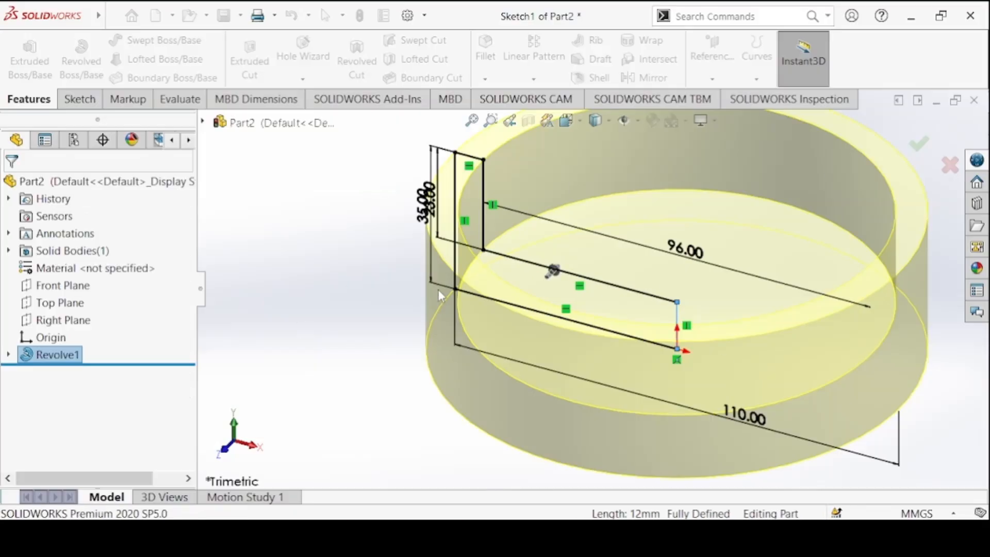
key("ctrl+7")
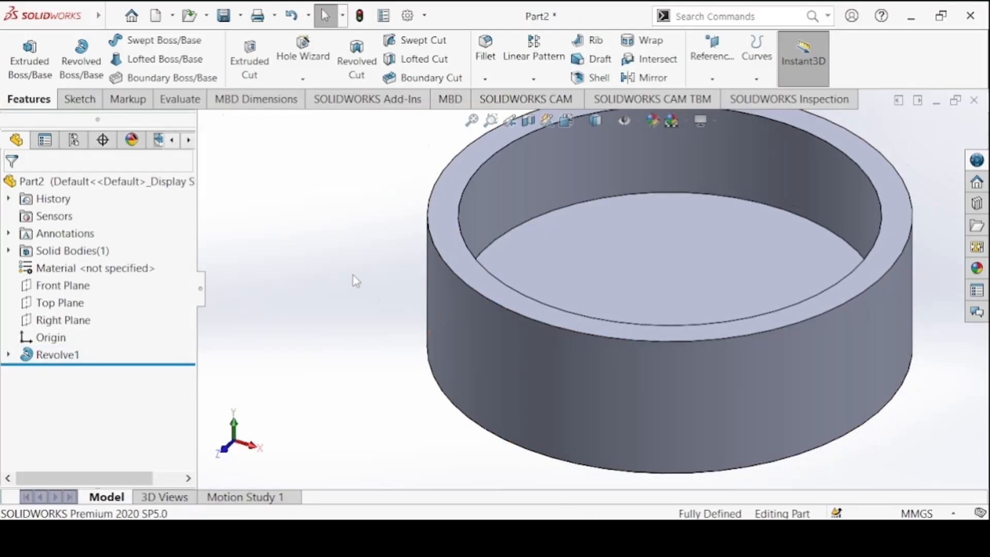
Check the drawing draft.png, then sketch a circle at the origin and a smaller circle above it on the cup's inner floor.
key("alt+Tab")
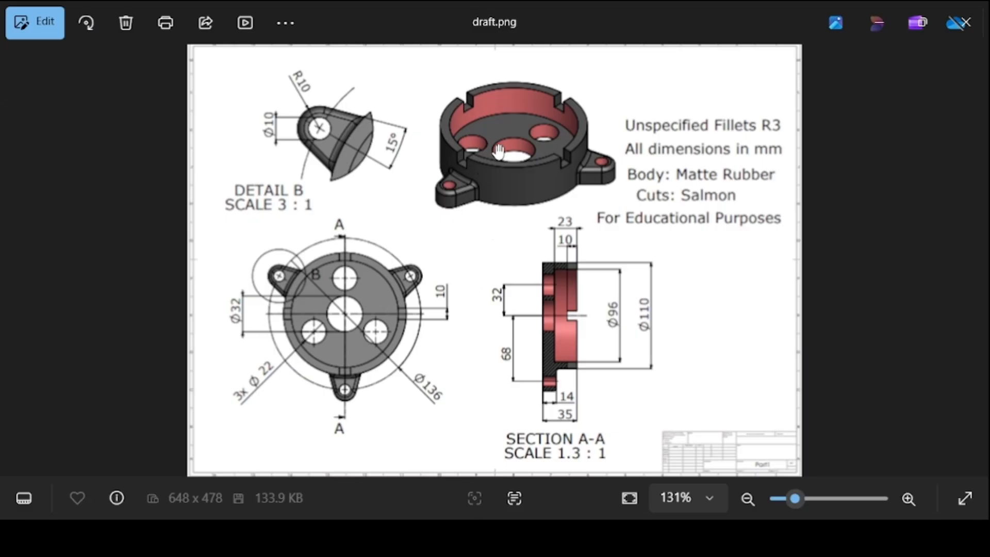
key("alt+Tab")
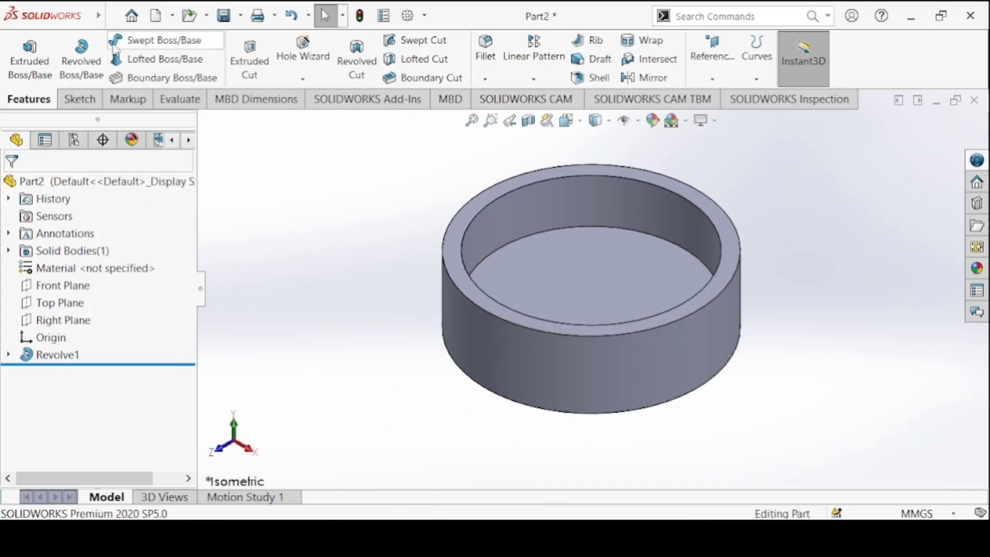
left_click(78, 99)
left_click(14, 50)
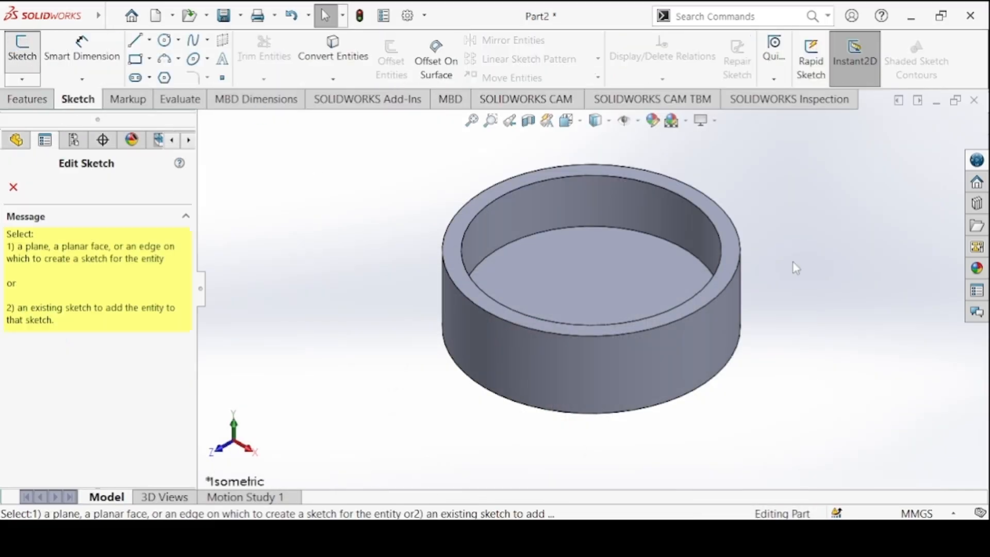
left_click(631, 263)
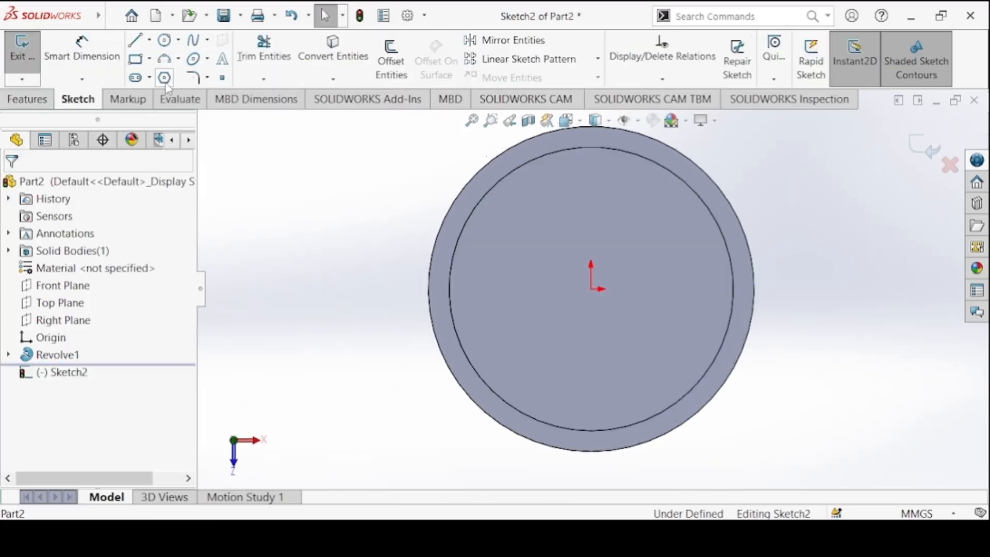
left_click(165, 40)
left_click_drag(591, 289, 573, 234)
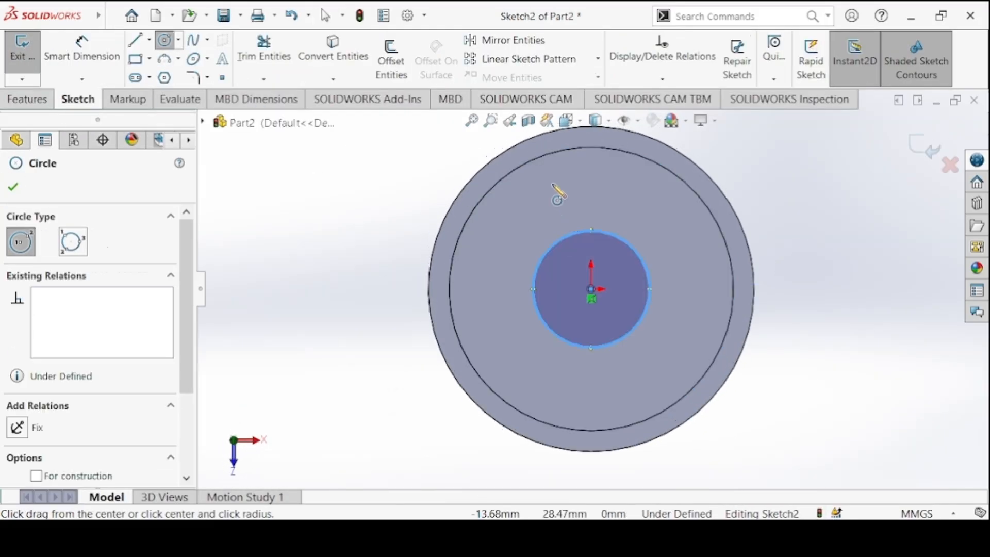
left_click_drag(581, 188, 600, 180)
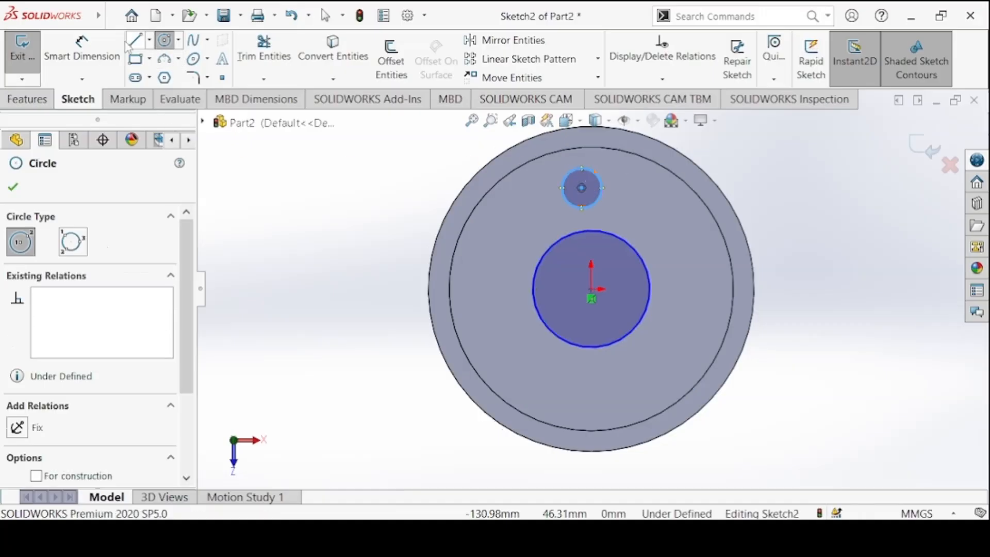
Set the diameter of the circle at the origin to 32 mm.
key("Escape")
left_click(420, 457)
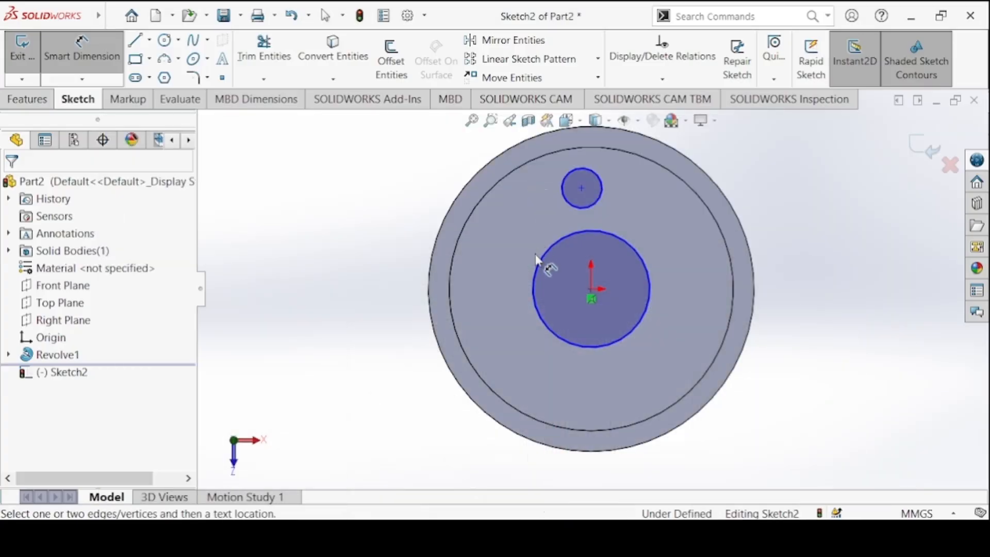
left_click(542, 265)
left_click(289, 337)
type("32")
key("Return")
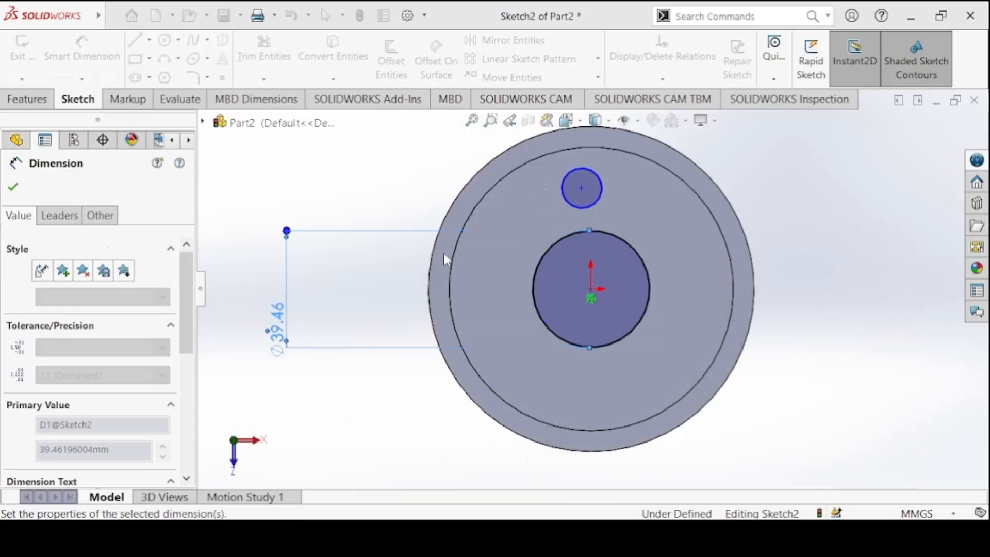
Set the diameter of the smaller circle above the origin to 22 mm.
left_click(602, 188)
left_click(769, 167)
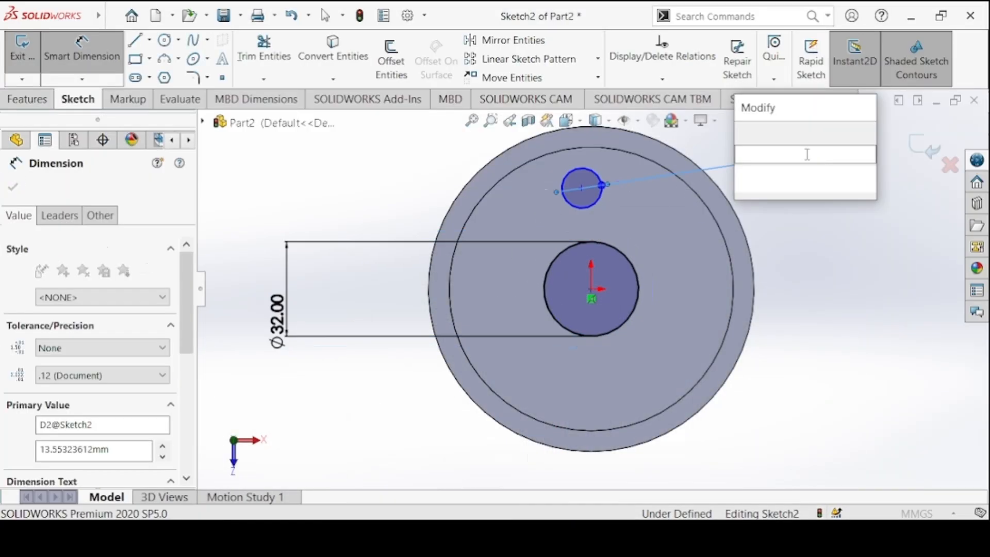
type("22")
key("Return")
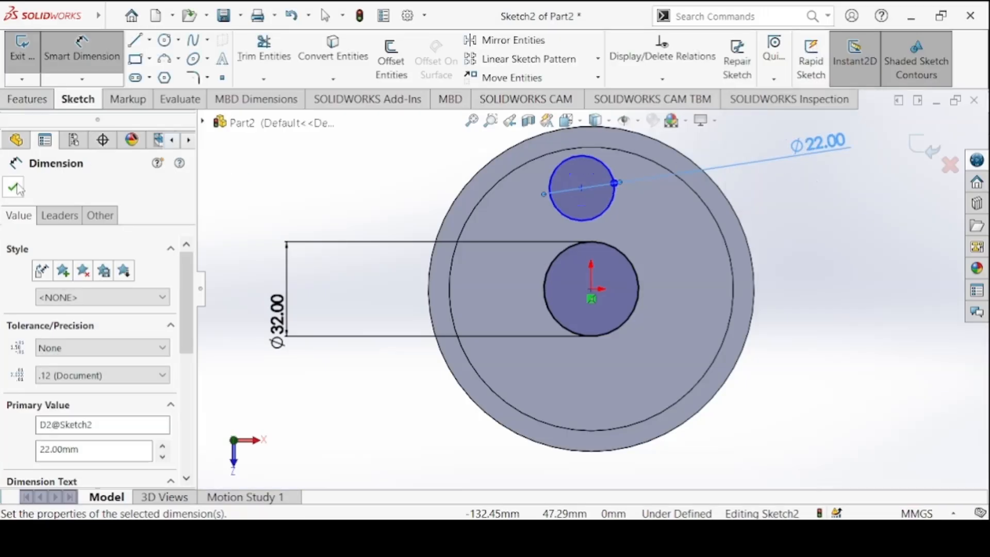
left_click(14, 187)
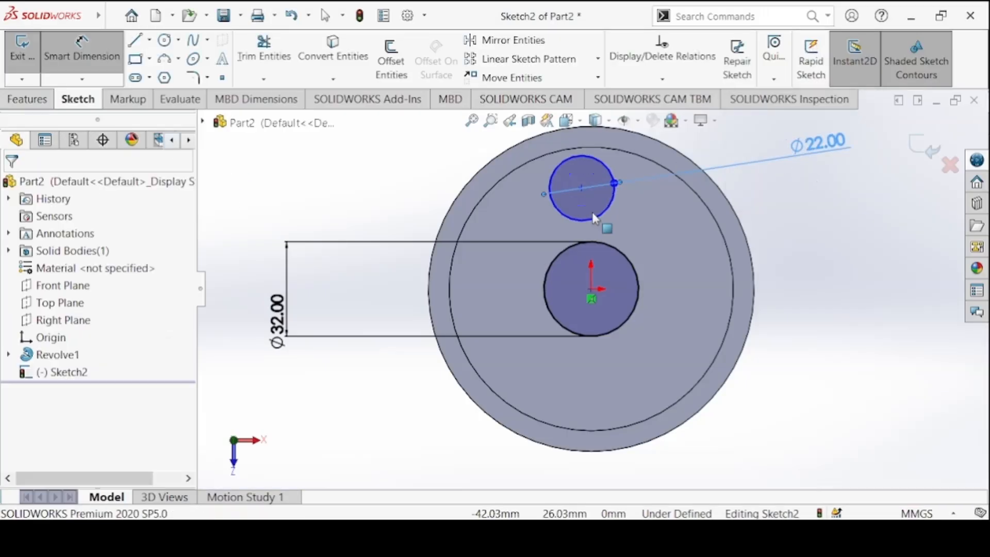
Add a vertical relation between the small circle's center and the center of the circle at the origin.
left_click(581, 188)
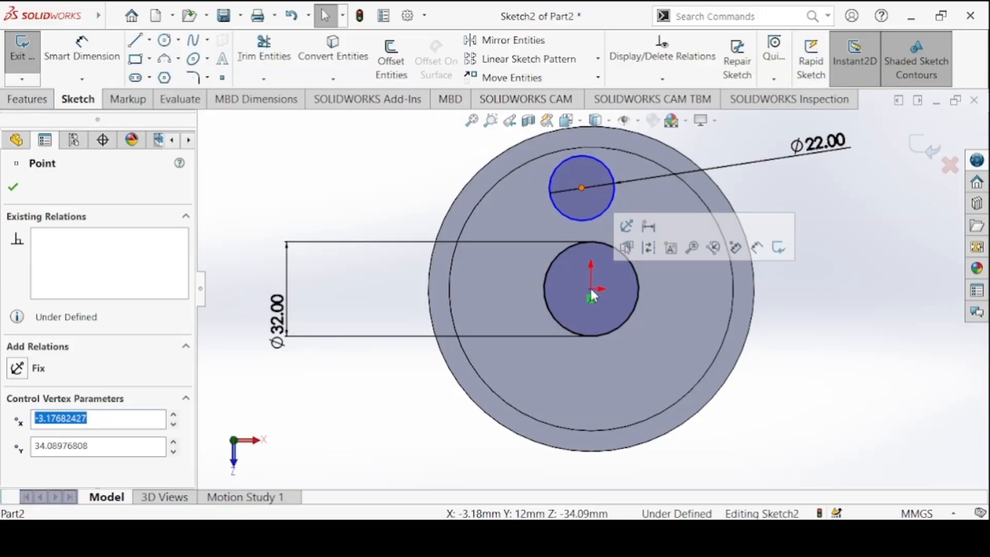
left_click(392, 168)
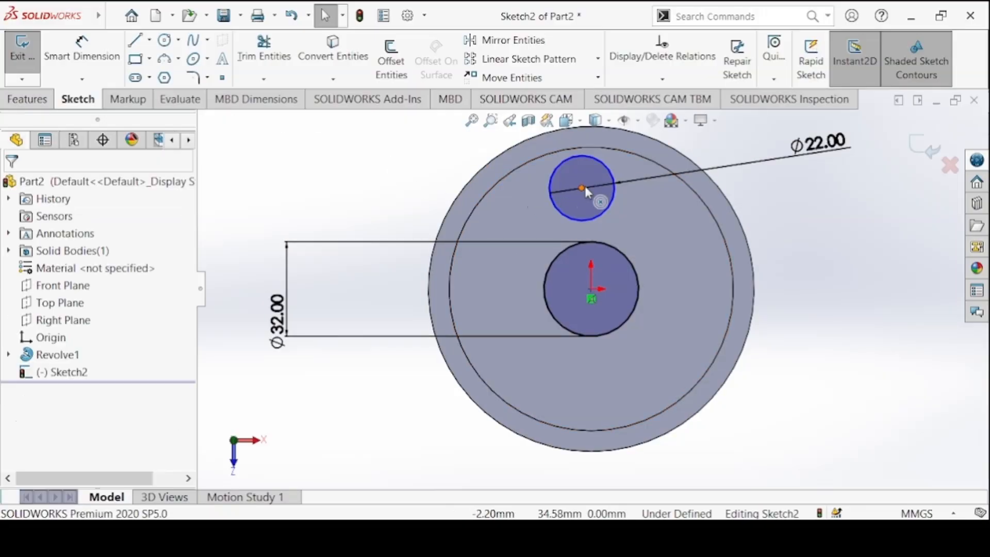
left_click(592, 292, "ctrl")
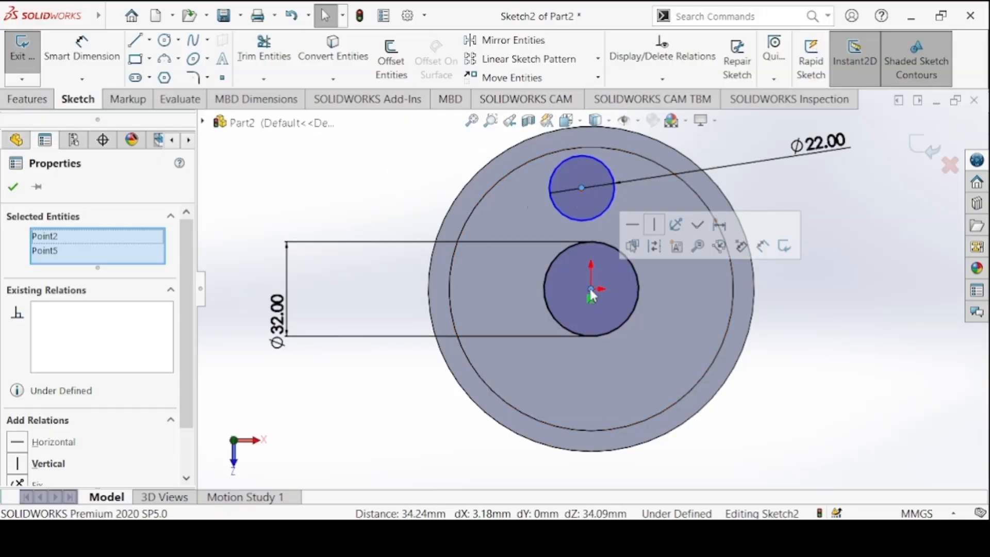
left_click(659, 229)
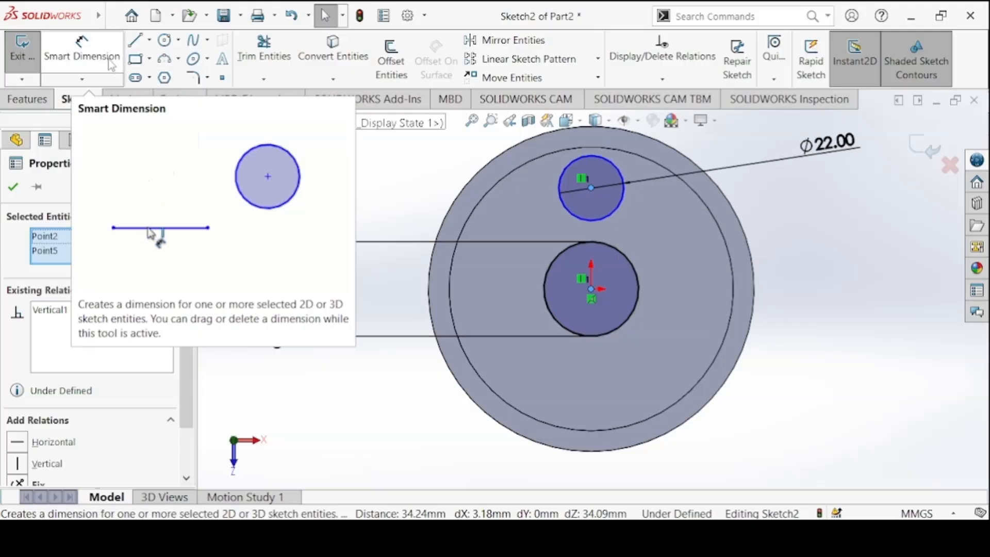
Check the hole spacing in draft.png, then set the vertical distance between the two circle centers to 32 mm.
left_click(478, 536)
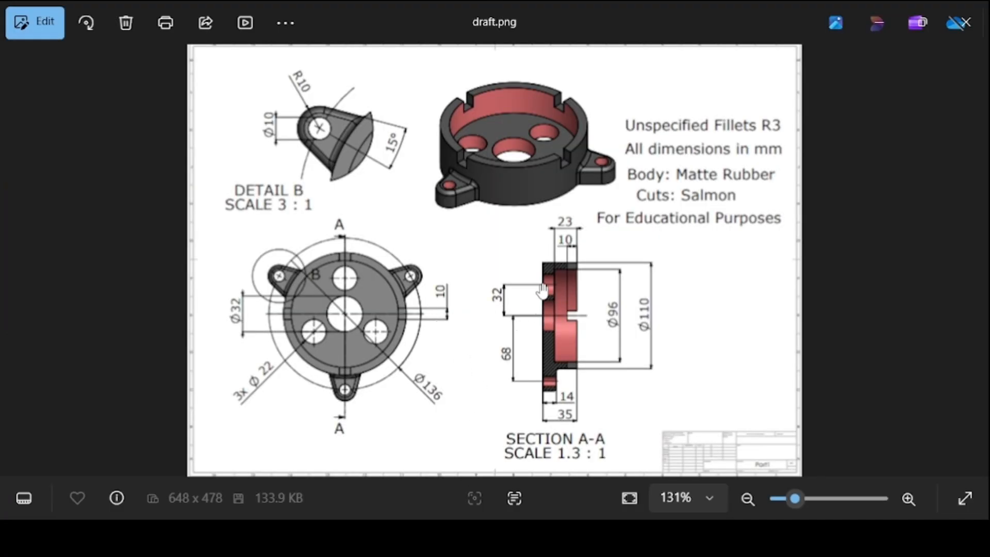
left_click(479, 536)
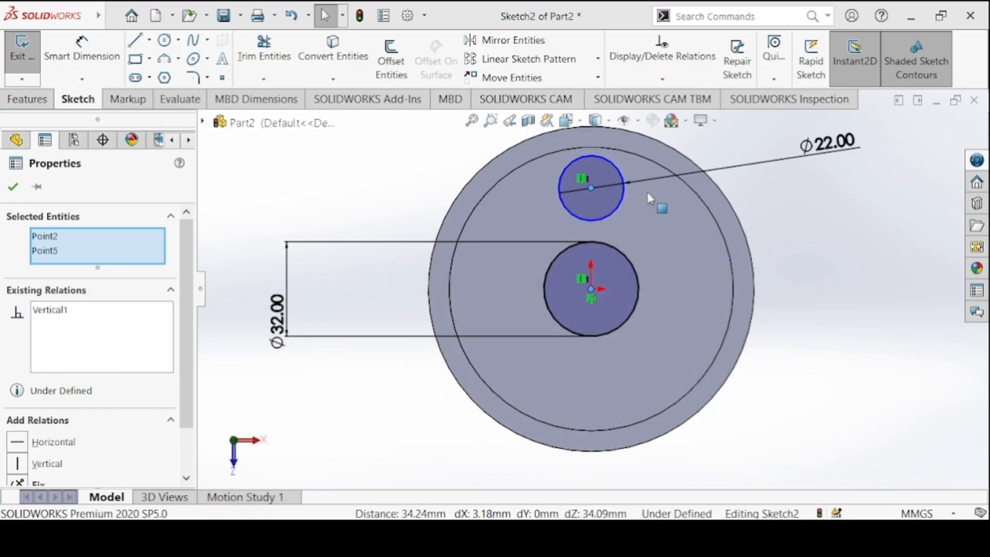
left_click(591, 188)
left_click(591, 289)
left_click(330, 237)
type("32")
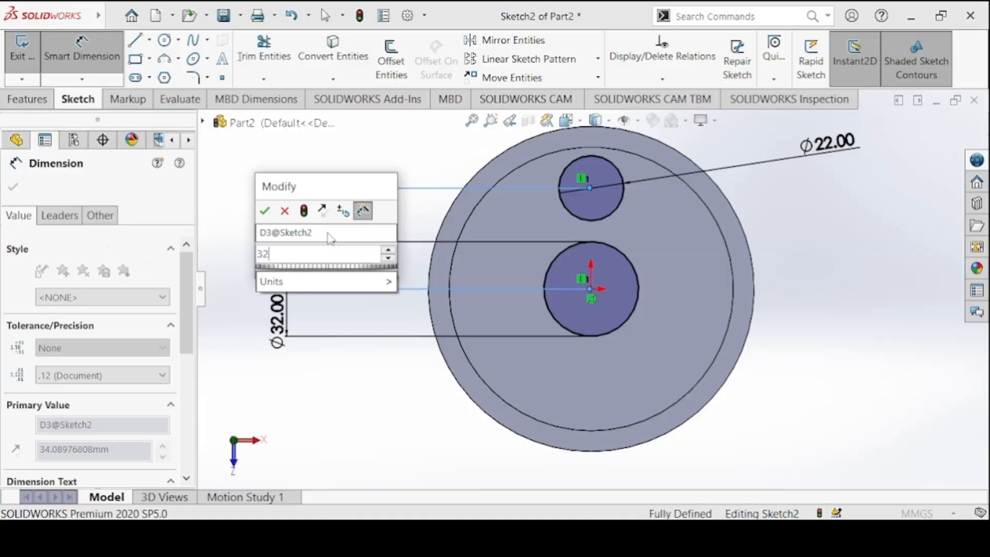
key("Return")
left_click(14, 190)
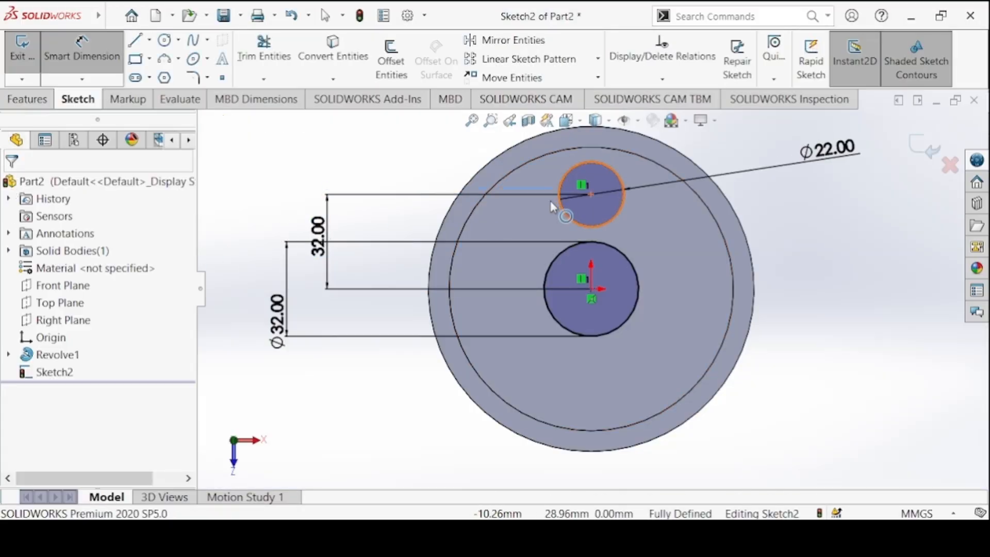
key("Escape")
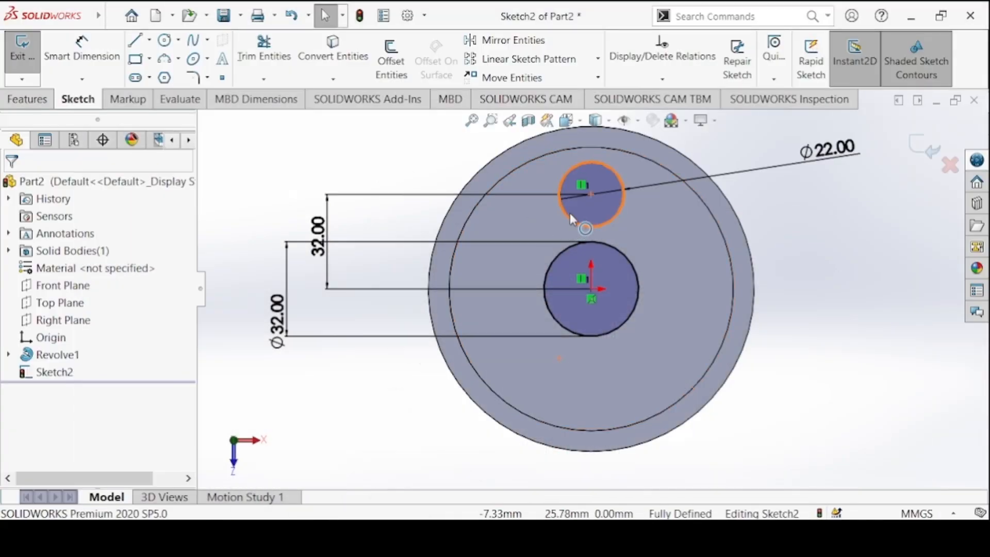
Create a circular sketch pattern of the 22 mm circle about the origin with 3 equally spaced instances over 360 degrees.
left_click(571, 214)
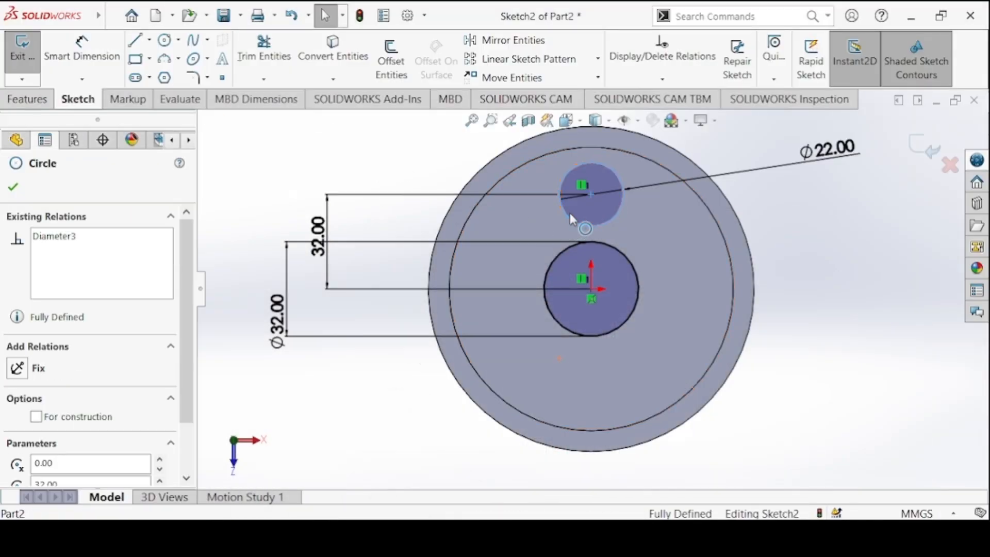
left_click(598, 62)
left_click(555, 95)
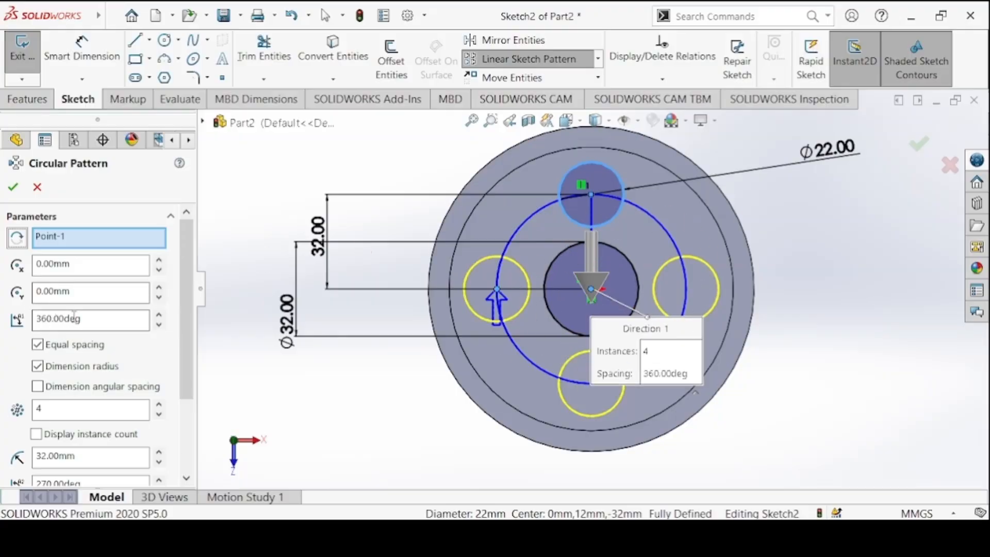
left_click(118, 323)
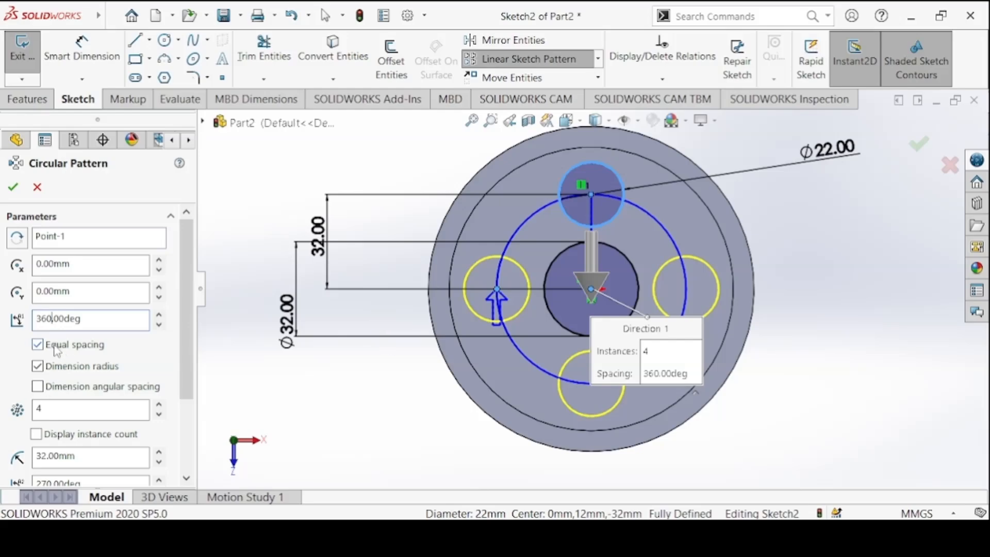
double_click(37, 410)
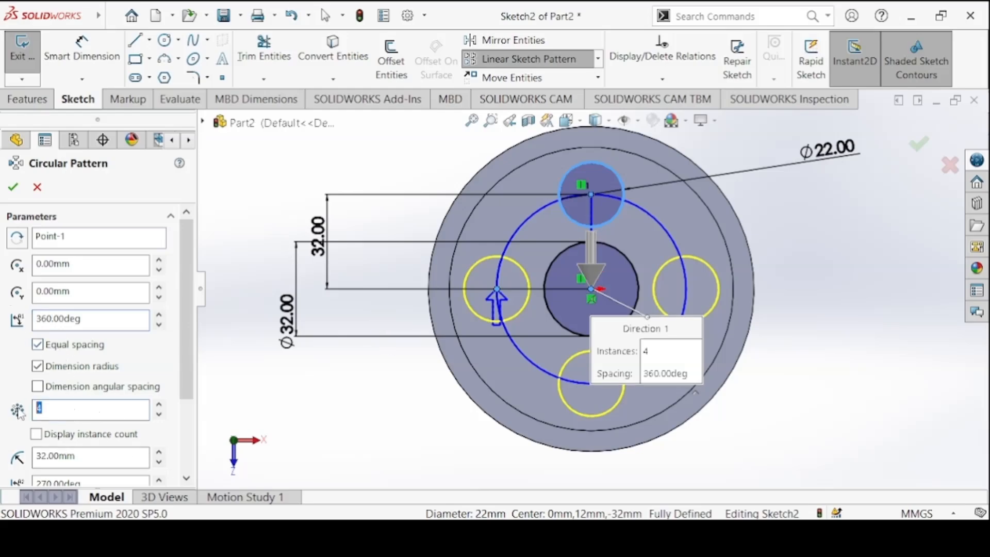
type("3")
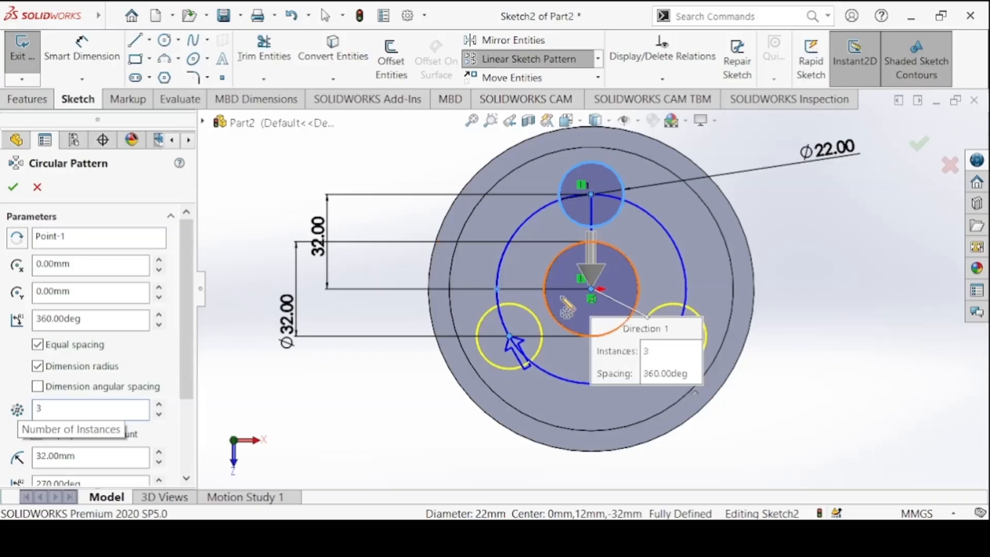
left_click(12, 186)
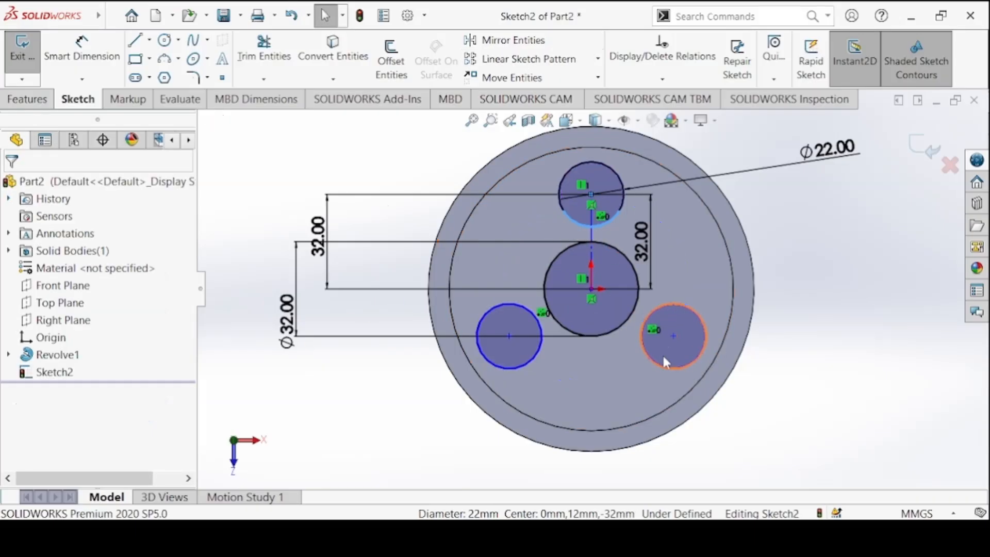
Make the pattern's construction line vertical to fully define the sketch.
left_click(592, 241)
left_click(656, 174)
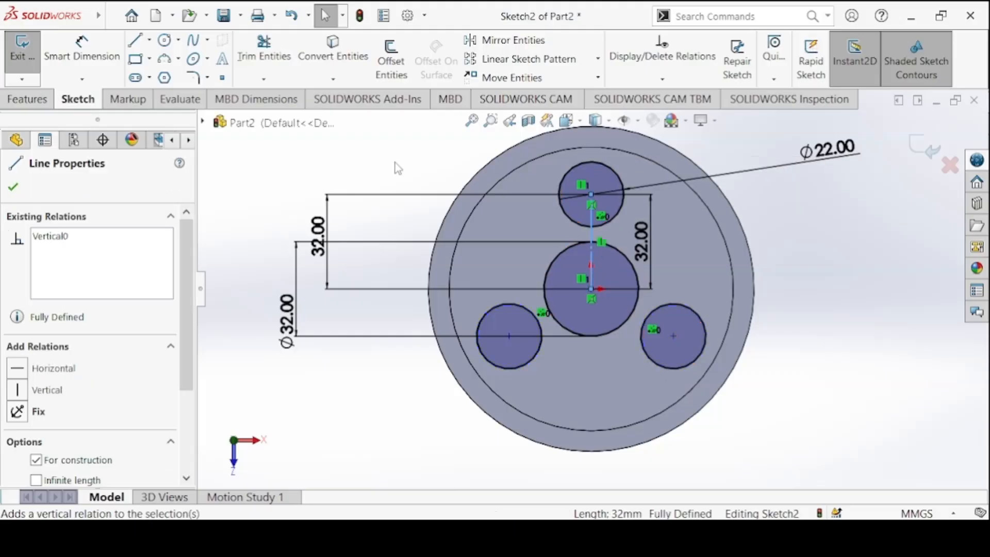
left_click(395, 163)
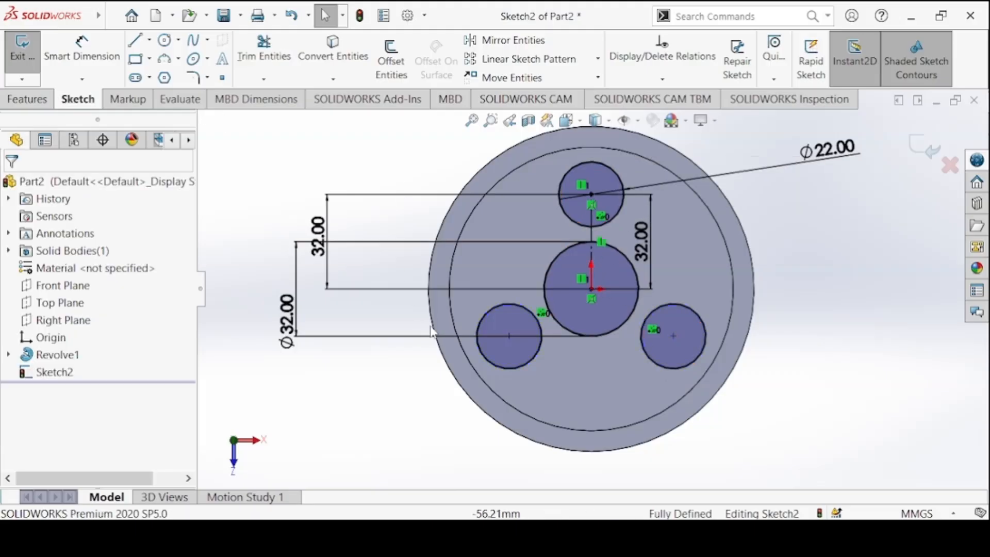
Cut the four circles through the cup's floor with an Extruded Cut set to Through All.
left_click(38, 101)
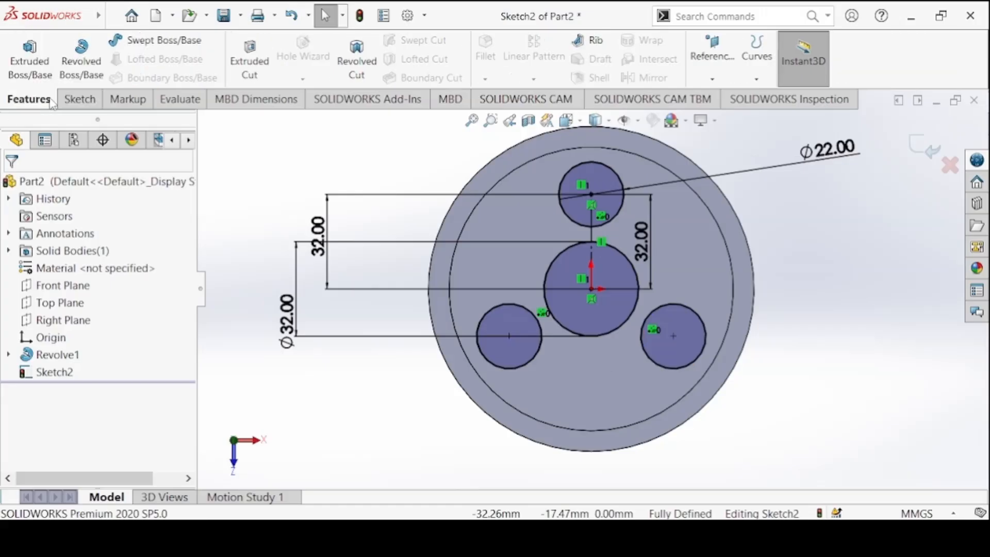
left_click(250, 54)
left_click(65, 290)
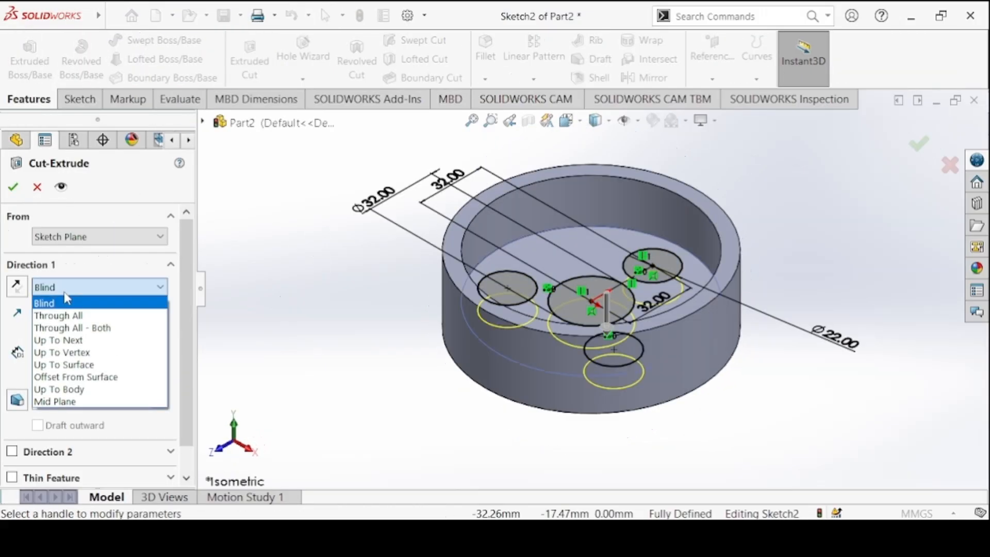
left_click(69, 316)
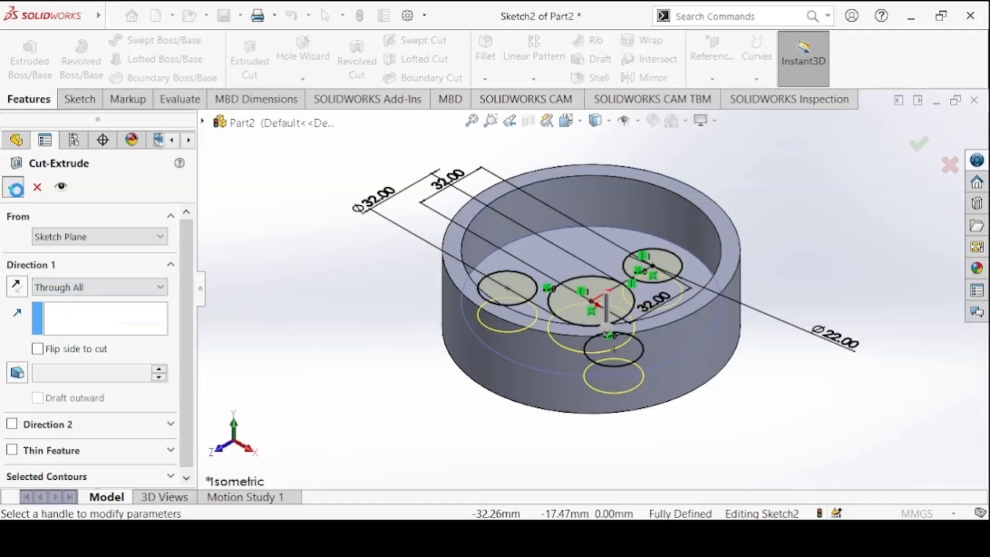
left_click(16, 189)
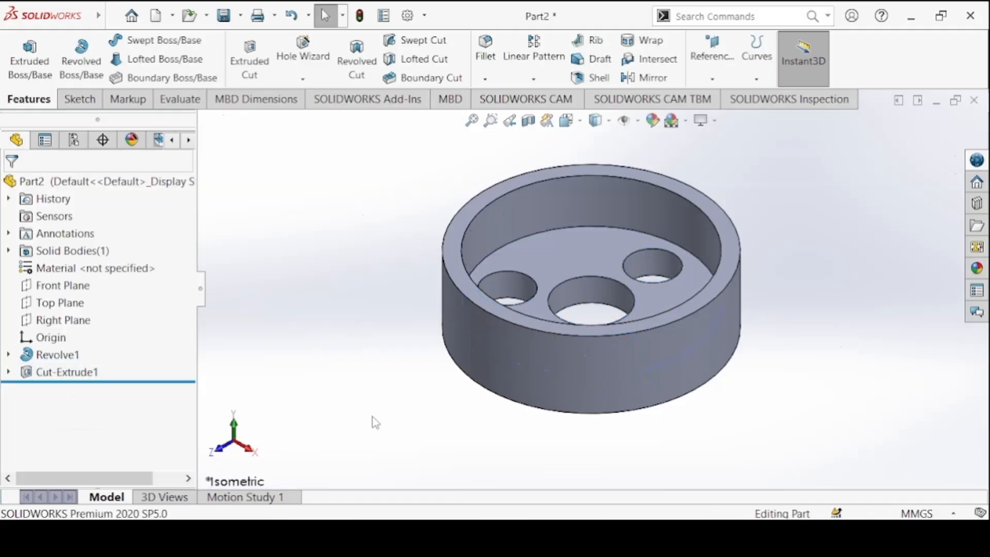
Check the drawing draft.png, then start a new sketch on the top face of the cup's rim.
key("alt+Tab")
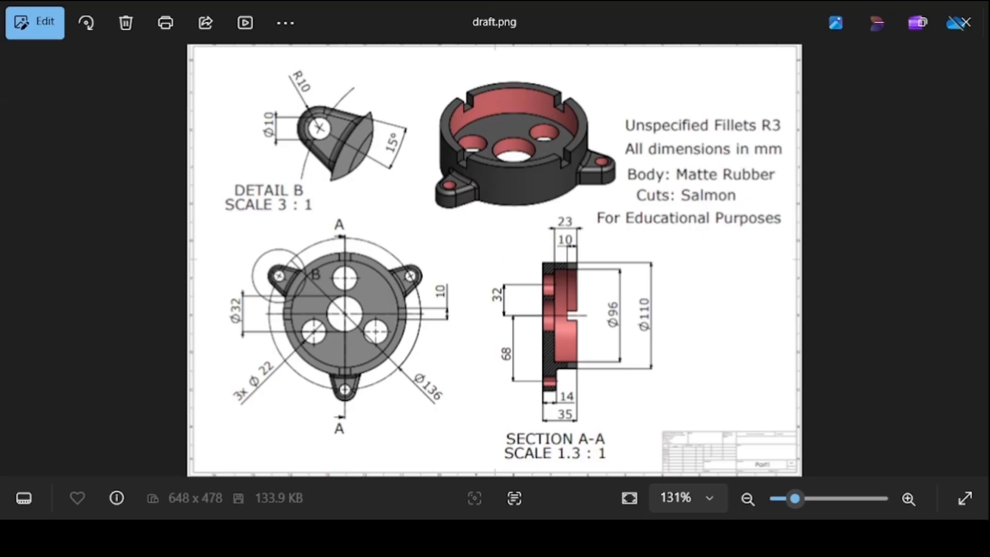
key("alt+Tab")
left_click(78, 99)
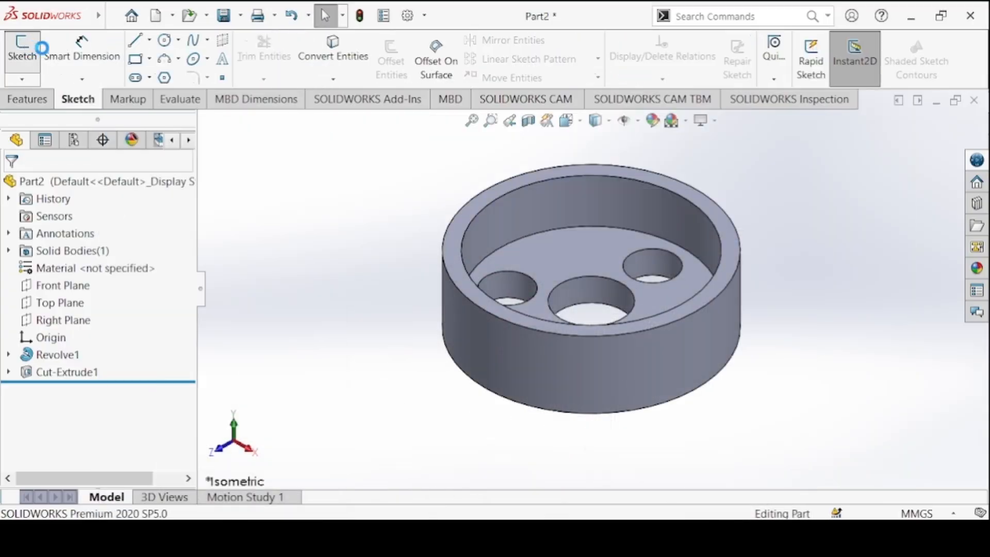
left_click(36, 45)
left_click(465, 225)
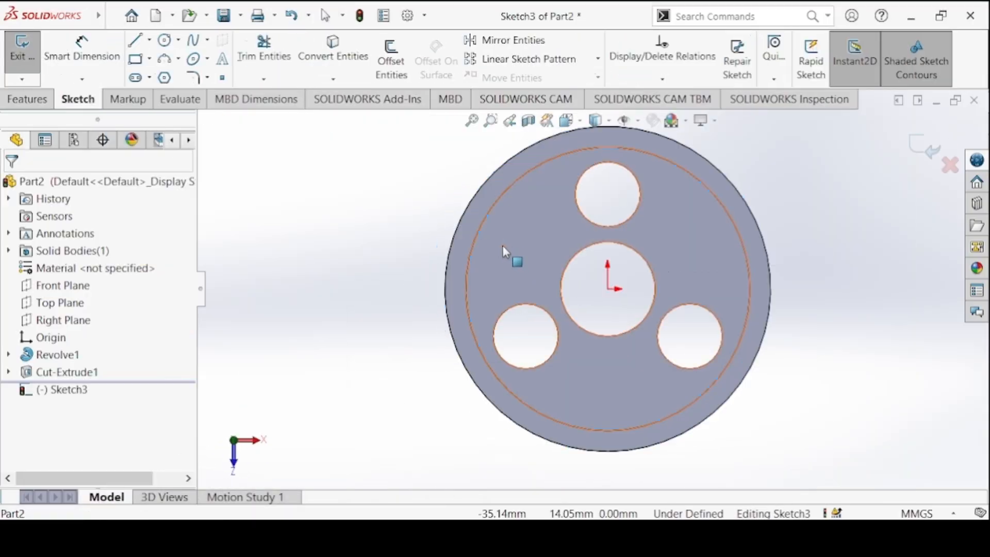
Check the rim slots in draft.png, then sketch two short vertical lines between the rim's inner and outer edges, either side of its lowest point.
left_click(136, 41)
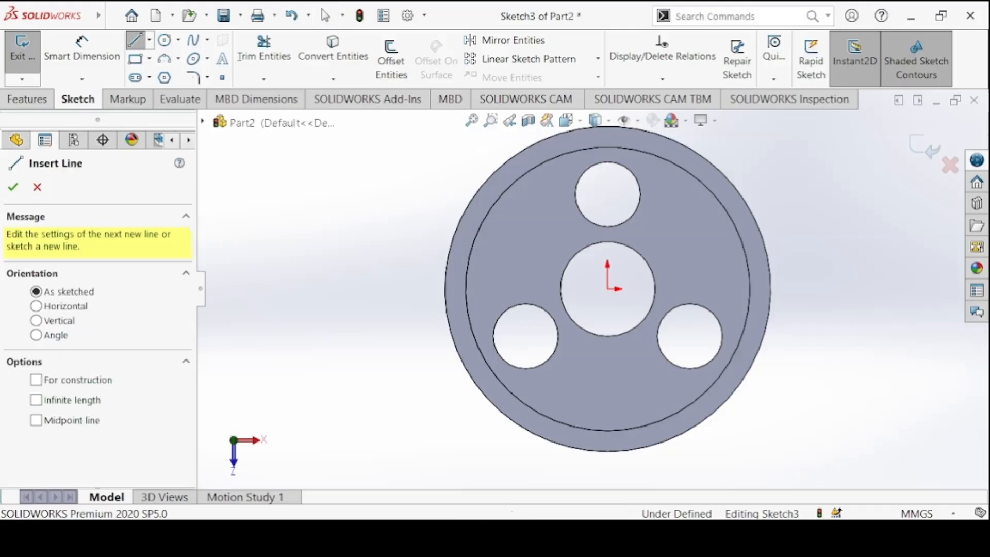
left_click(477, 538)
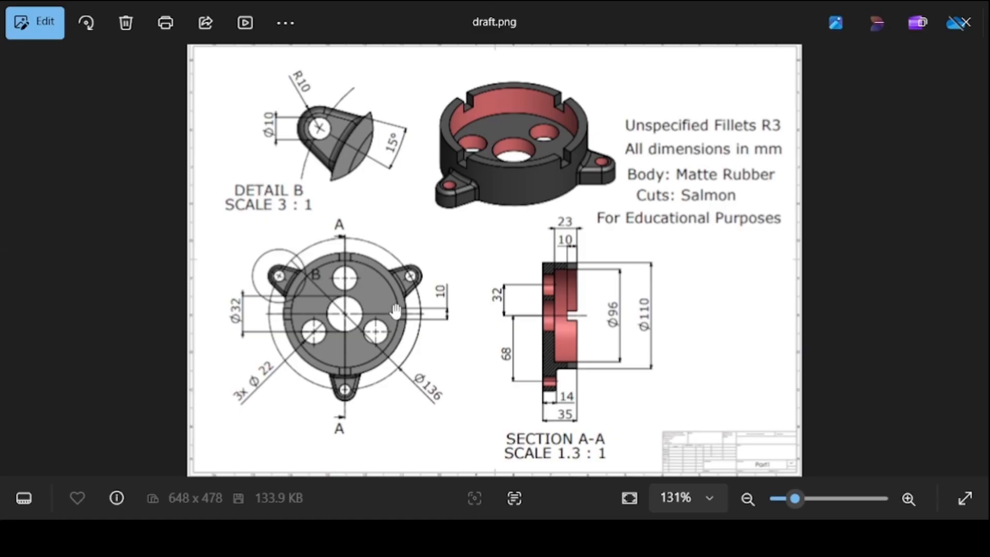
left_click(477, 539)
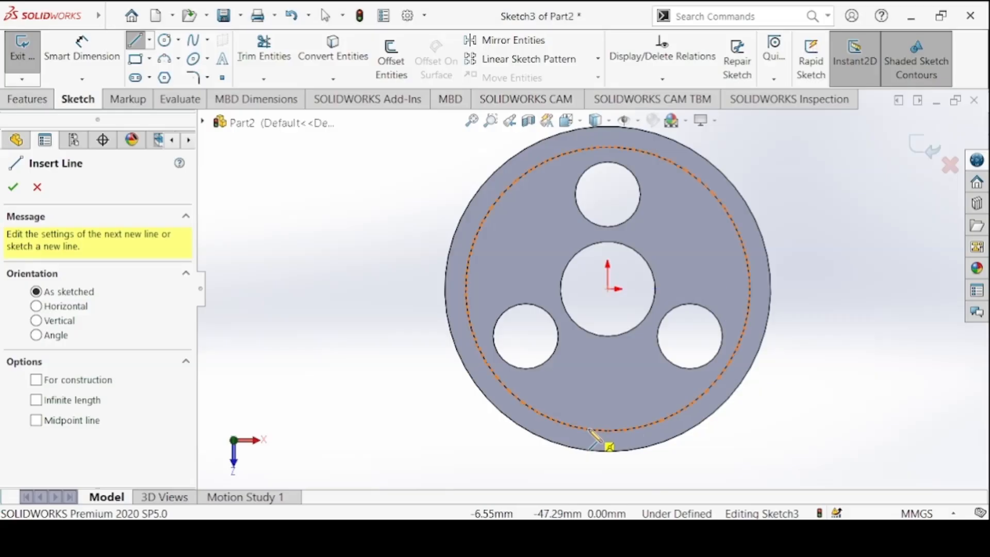
left_click(584, 429)
left_click(584, 449)
double_click(698, 466)
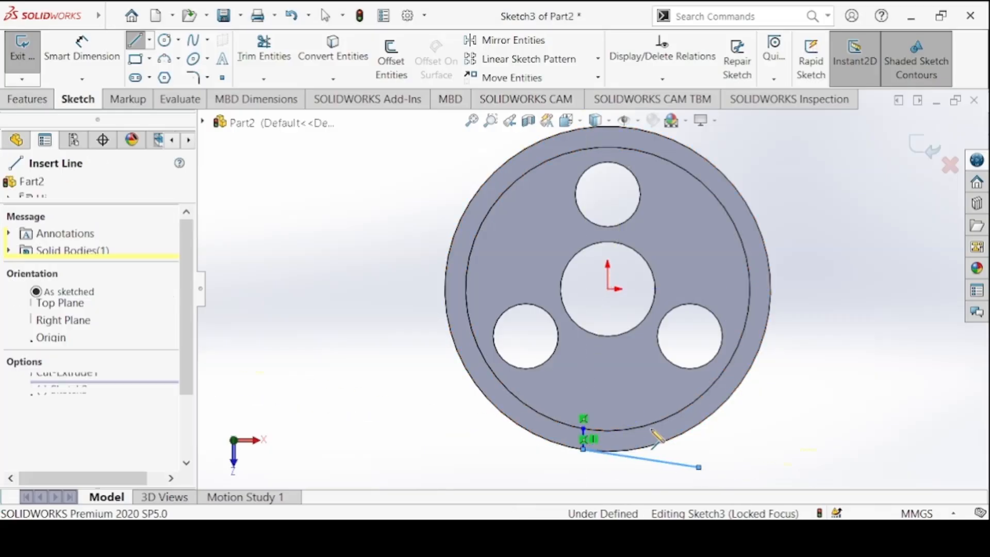
left_click(632, 428)
left_click(632, 450)
right_click(675, 341)
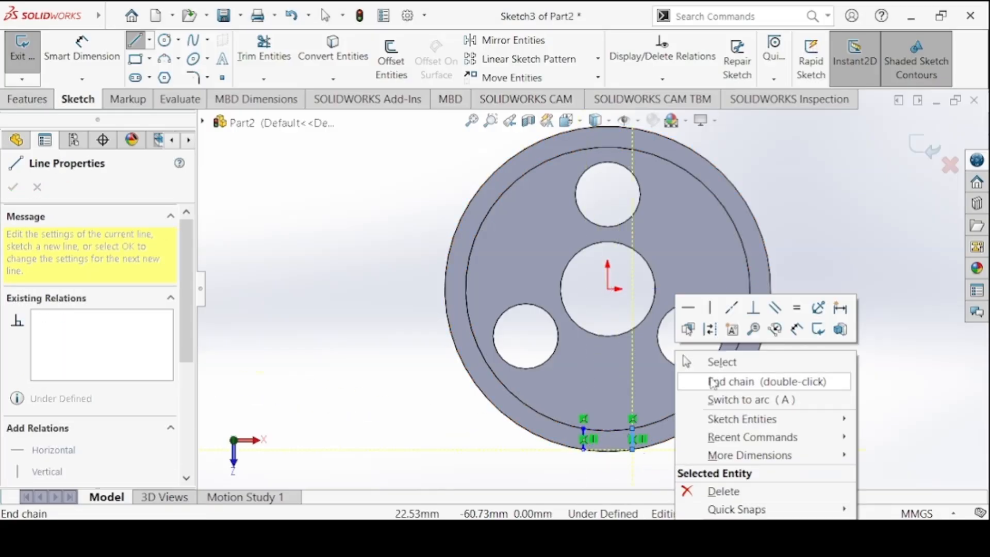
left_click(705, 364)
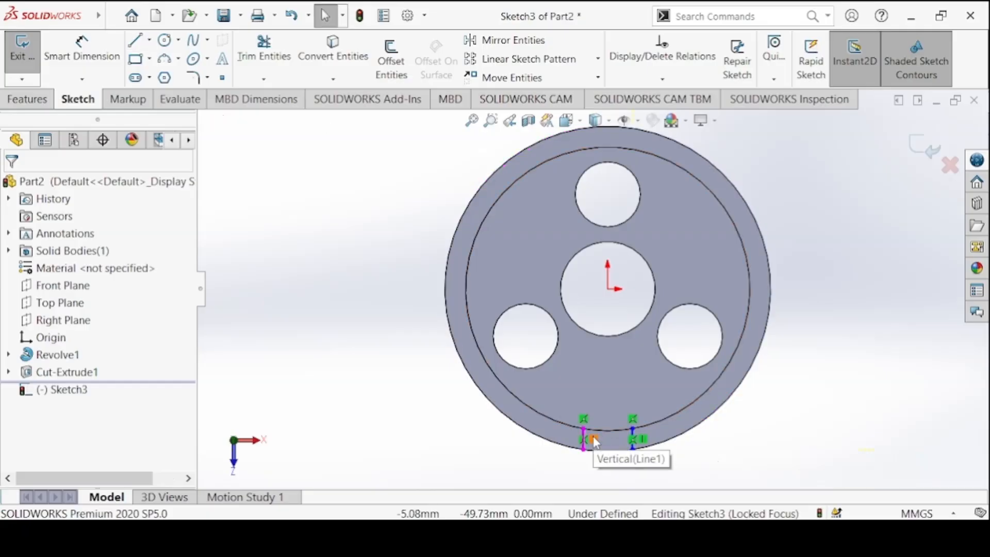
Check the slot width in draft.png, then set the distance between the two vertical rim lines to 10 mm.
scroll(460, 309, "up", 5)
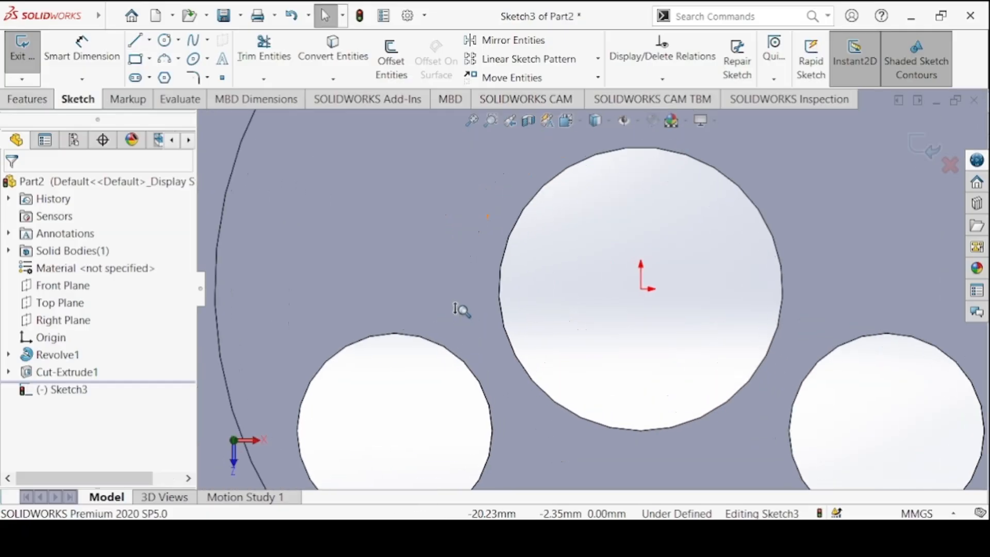
mouse_move(583, 401)
middle_mouse_down("ctrl")
mouse_move(577, 212)
mouse_move(557, 162)
middle_mouse_up("ctrl")
key("f")
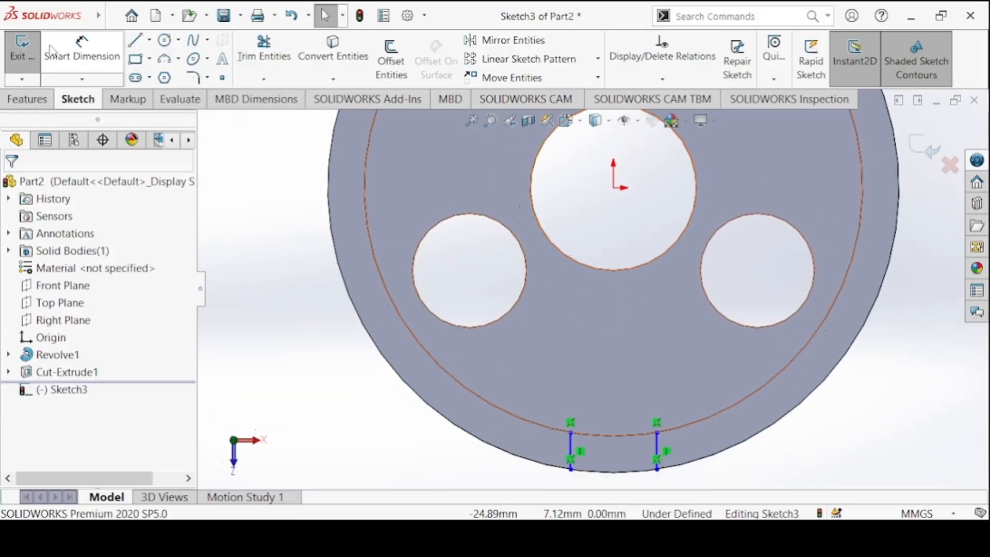
left_click(82, 52)
left_click(443, 539)
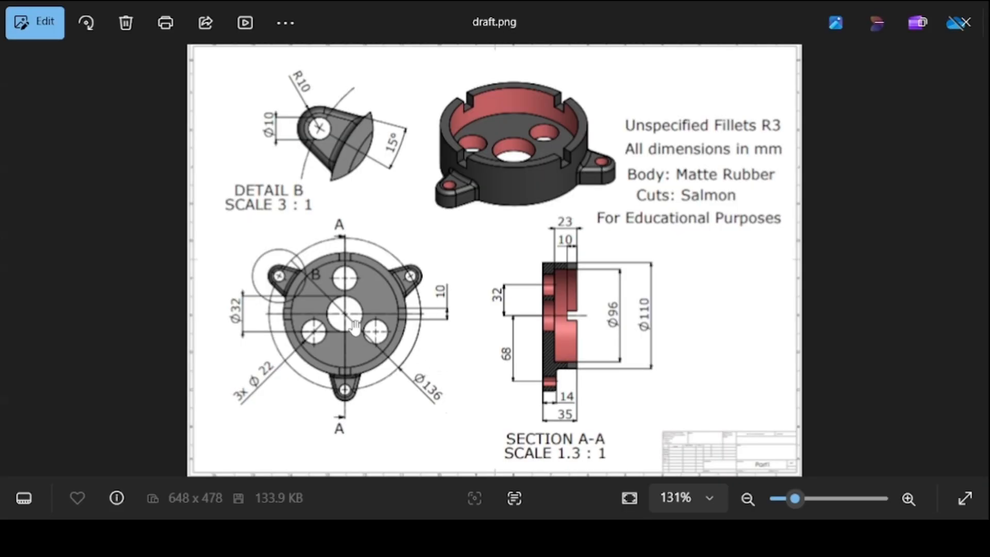
left_click(447, 537)
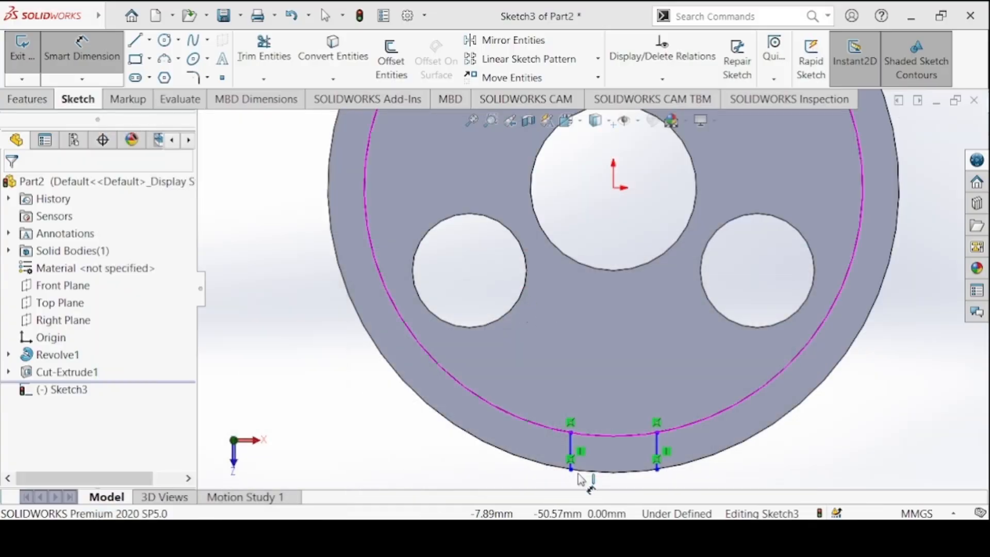
left_click(571, 444)
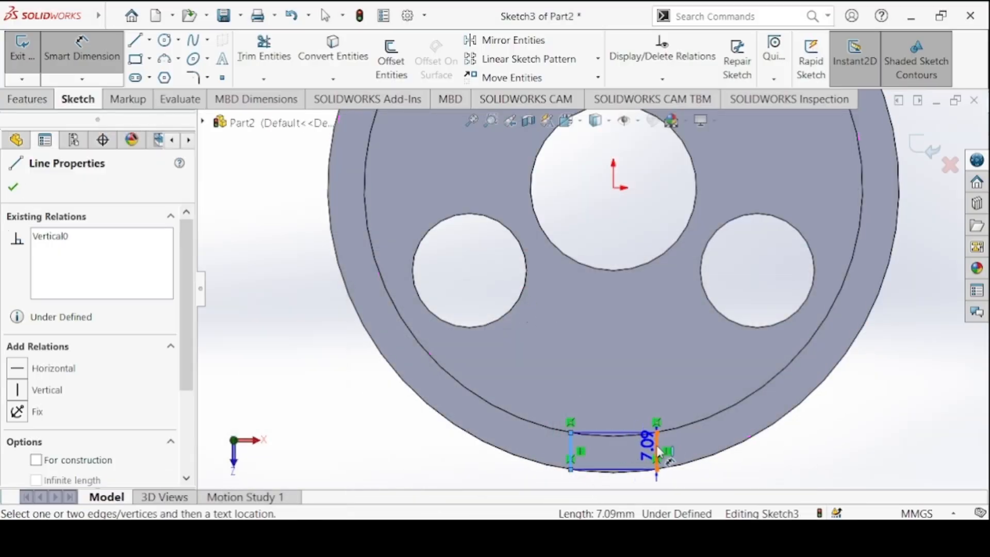
left_click(656, 444)
left_click(625, 493)
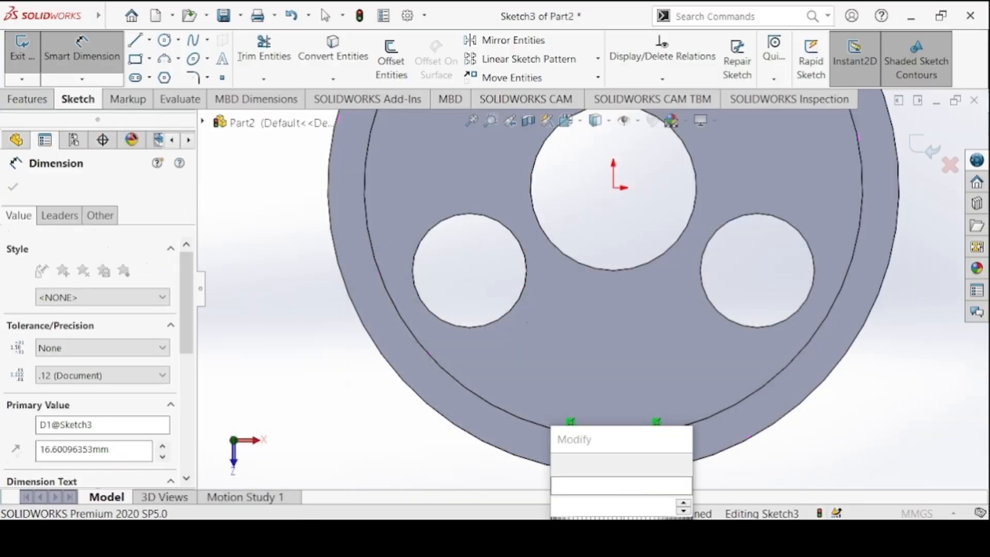
key("Return")
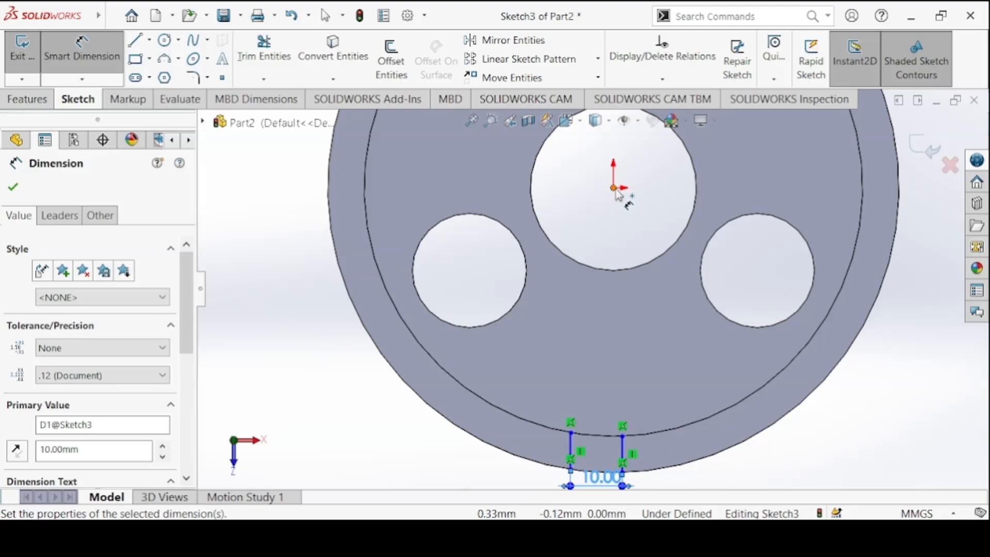
Dimension the left-hand slot line 5 mm horizontally from the origin so the slot is centred.
left_click(571, 447)
left_click(614, 187)
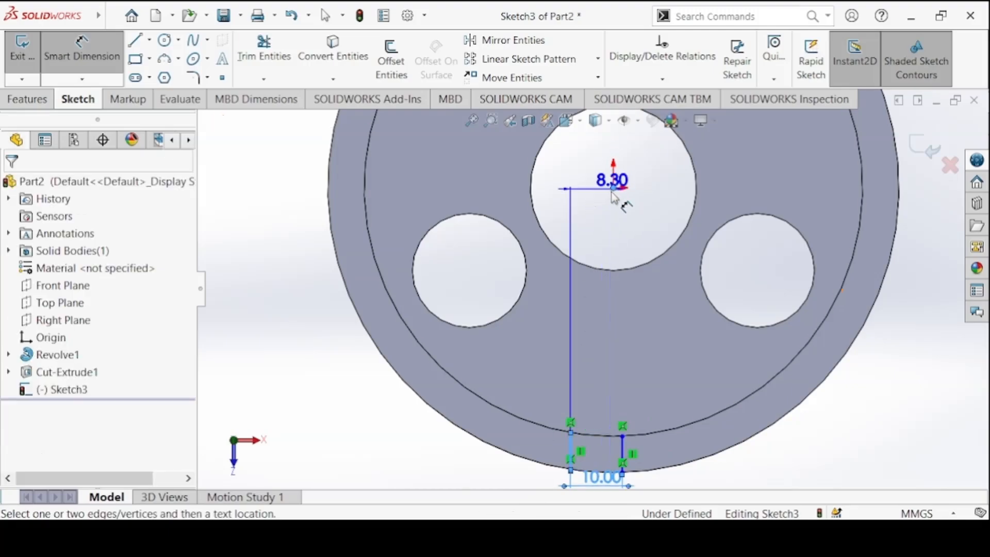
left_click(599, 216)
key("Return")
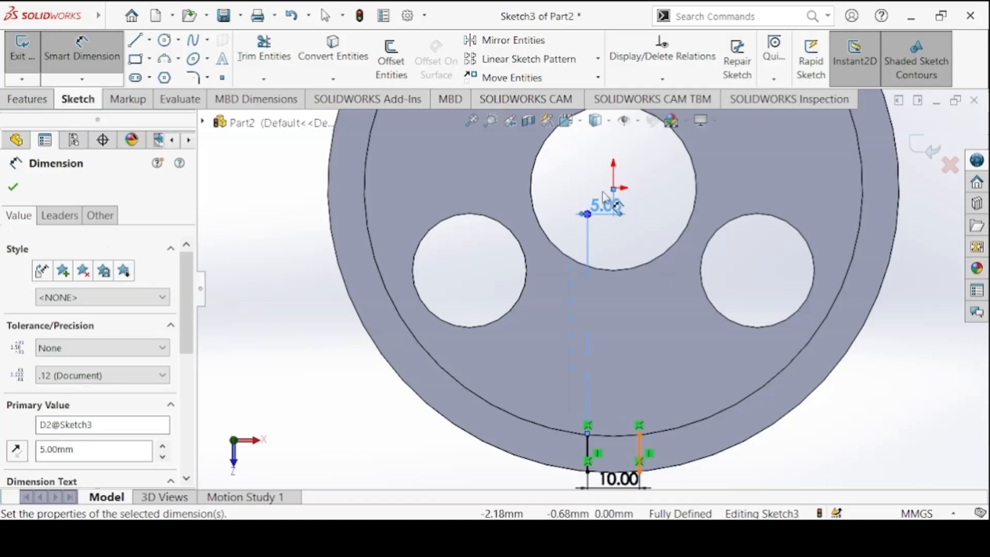
left_click(14, 185)
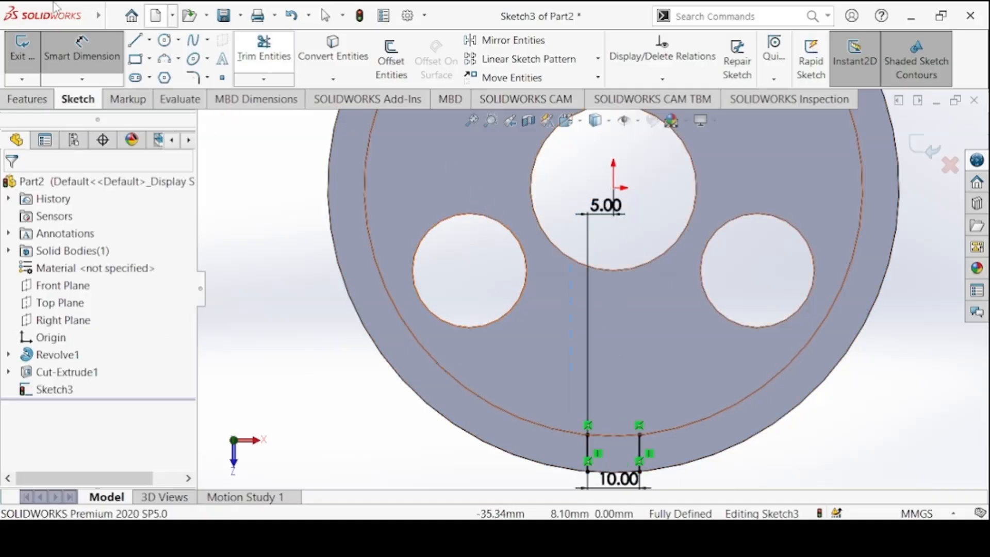
Convert the rim's inner and outer circular edges into sketch entities.
left_click(333, 52)
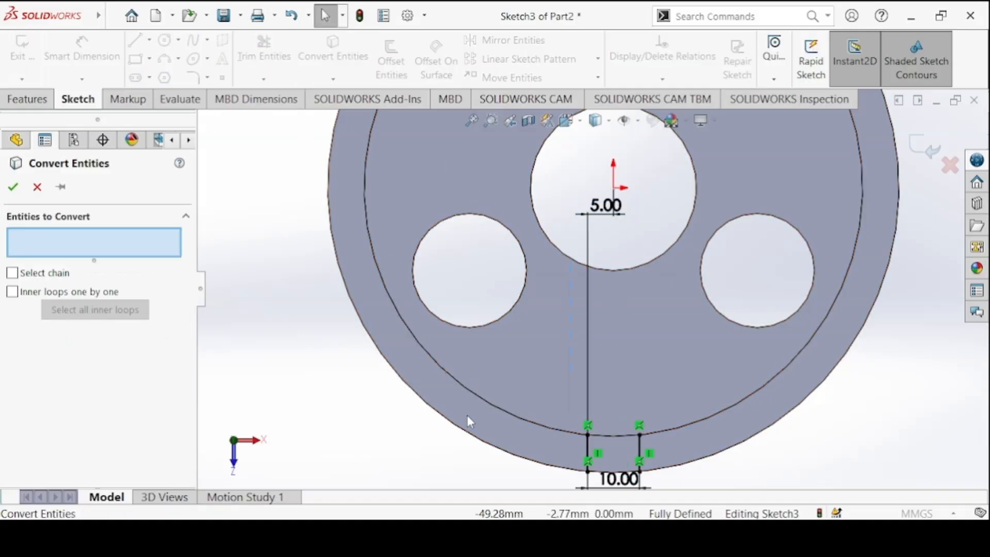
left_click(475, 395)
left_click(486, 441)
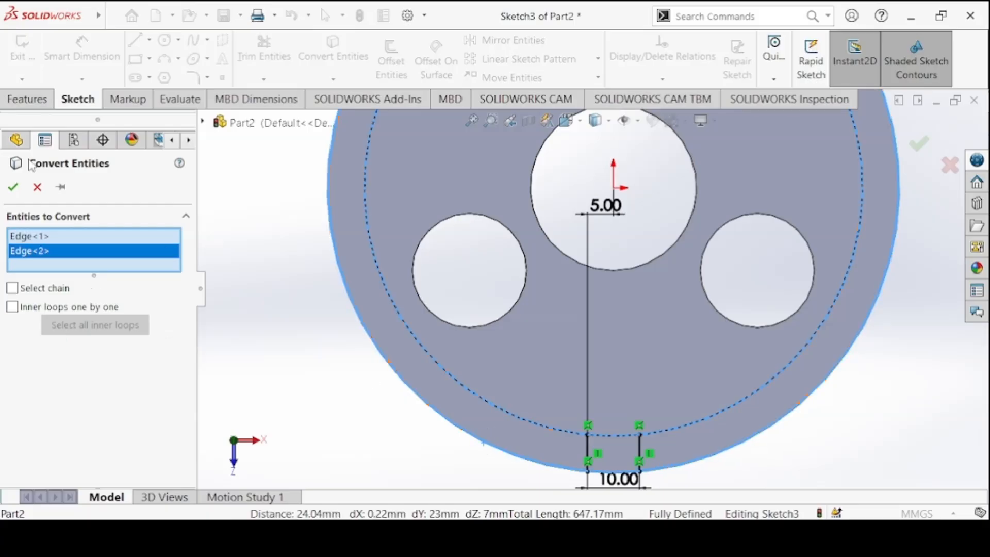
left_click(13, 186)
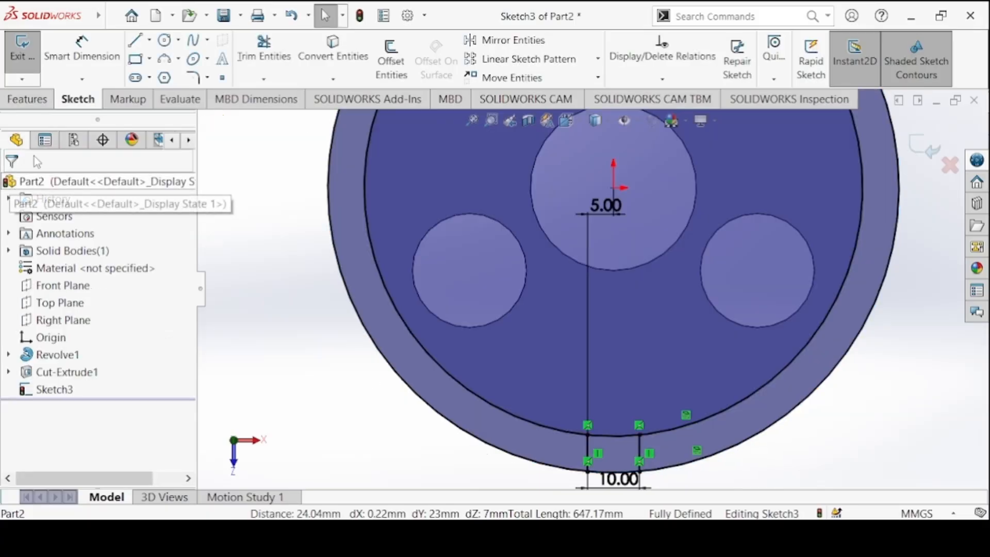
Trim away the long arcs of both converted circles, leaving only the closed slot profile between the two vertical lines.
left_click(263, 49)
left_click(457, 378)
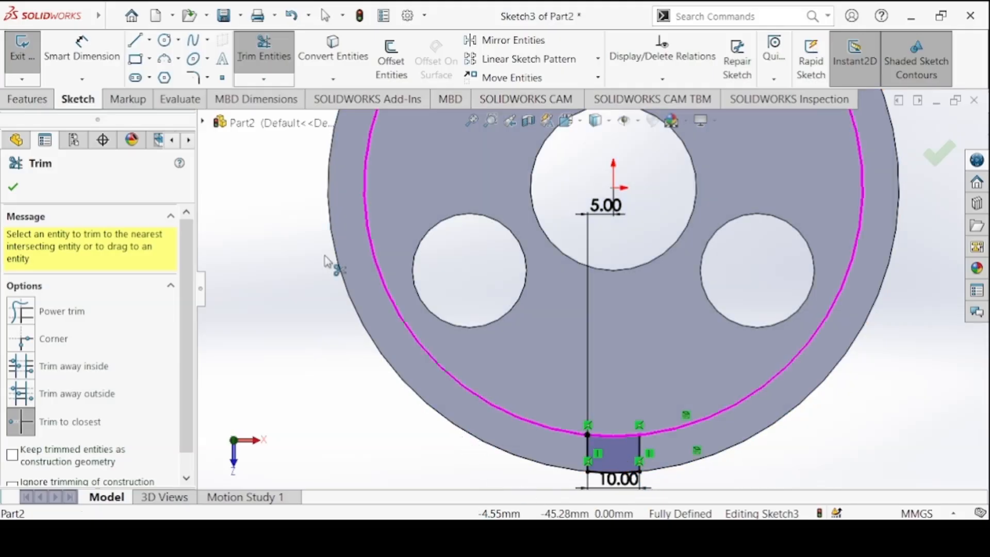
left_click(13, 187)
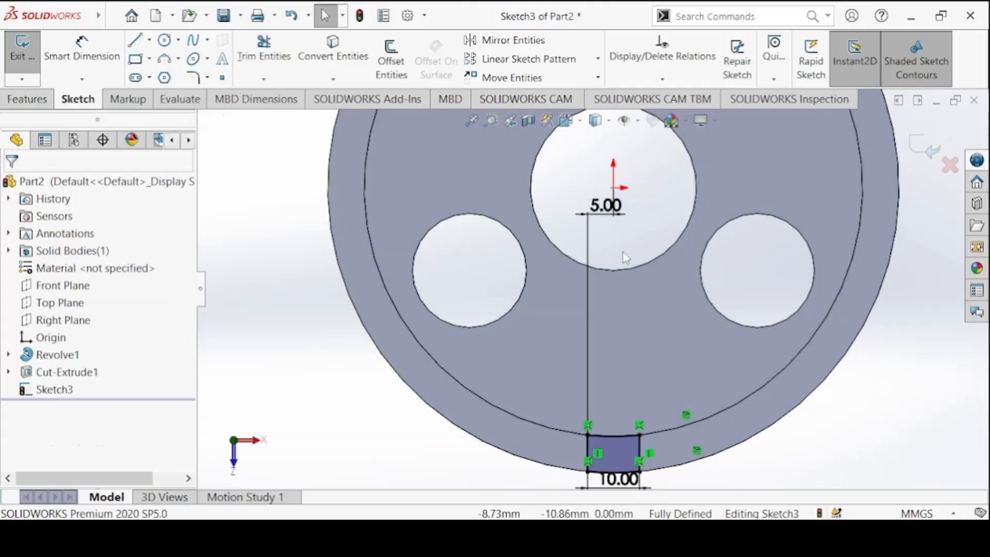
Circular-pattern the slot profile about the origin with 4 equally spaced instances over 360°, then delete the pattern's conflicting 48 mm radius dimension.
scroll(629, 292, "up", 3)
middle_click_drag(626, 331, 617, 388, "shift")
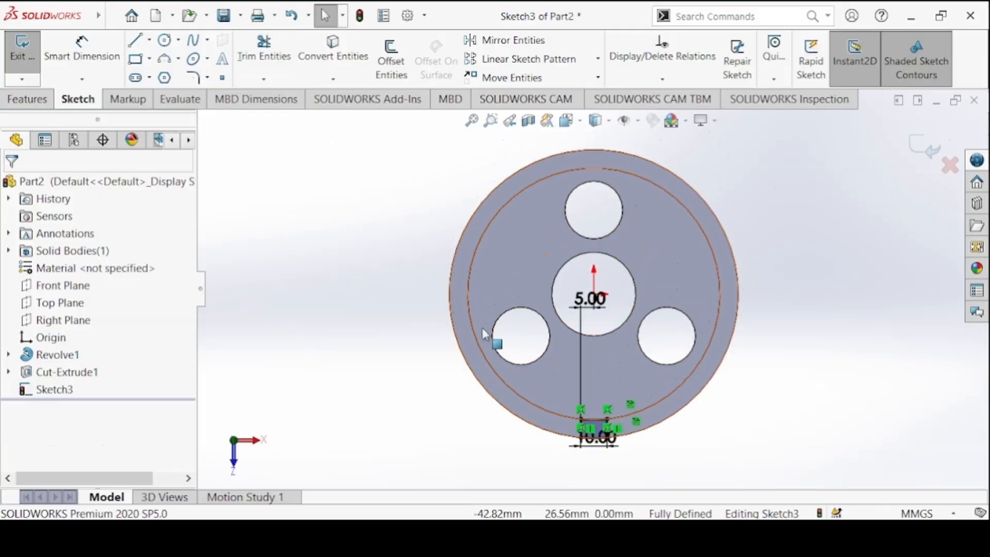
scroll(523, 354, "down", 3)
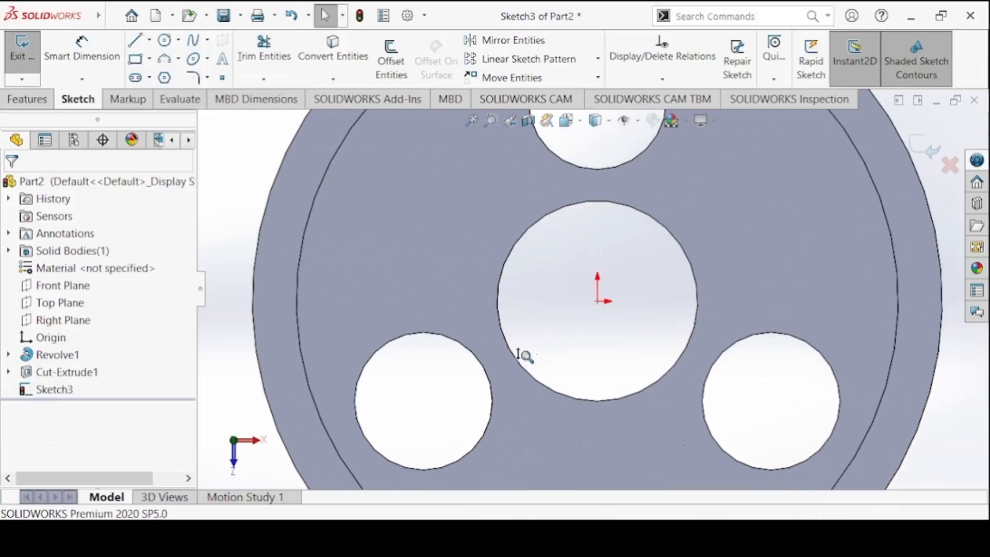
scroll(519, 372, "down", 2)
middle_click_drag(519, 371, 531, 155, "ctrl")
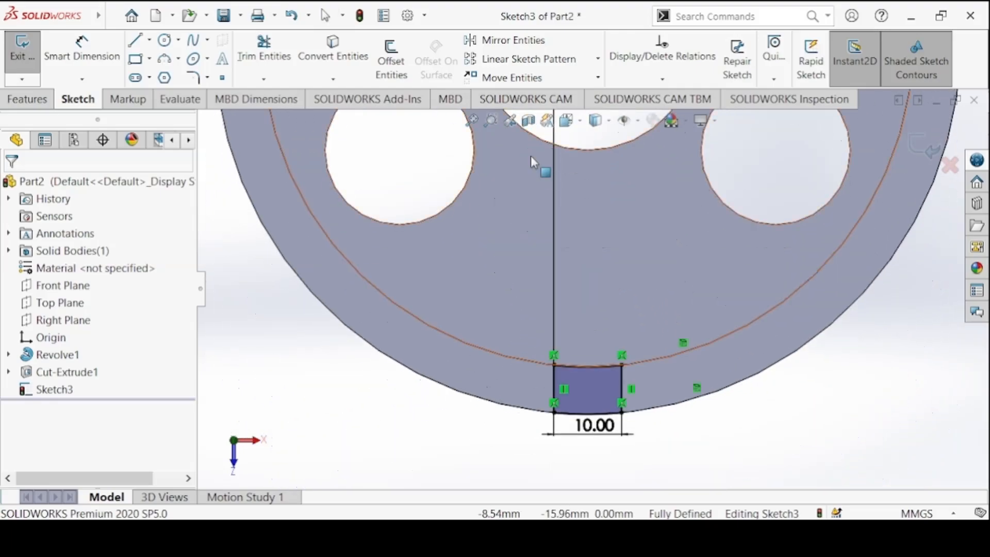
left_click(597, 395)
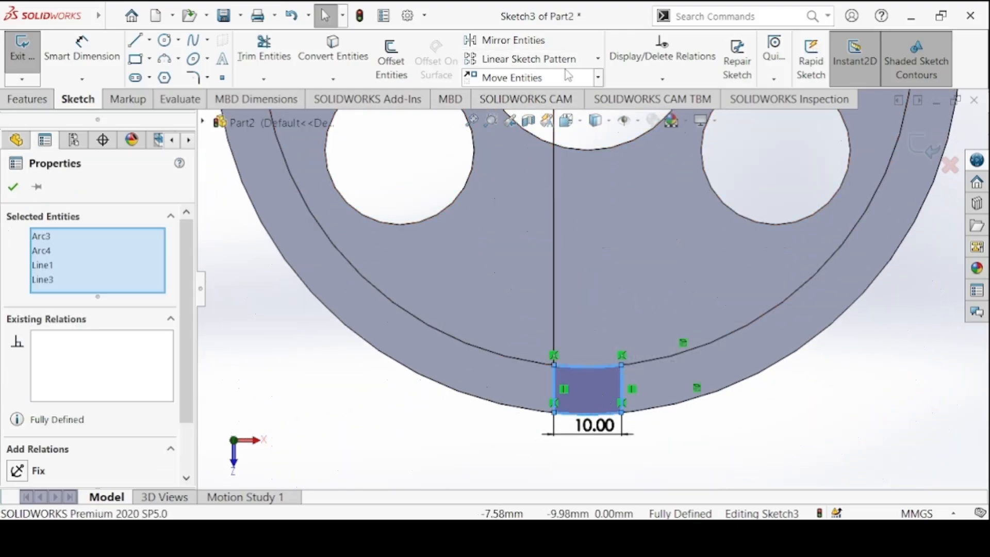
left_click(598, 59)
left_click(540, 96)
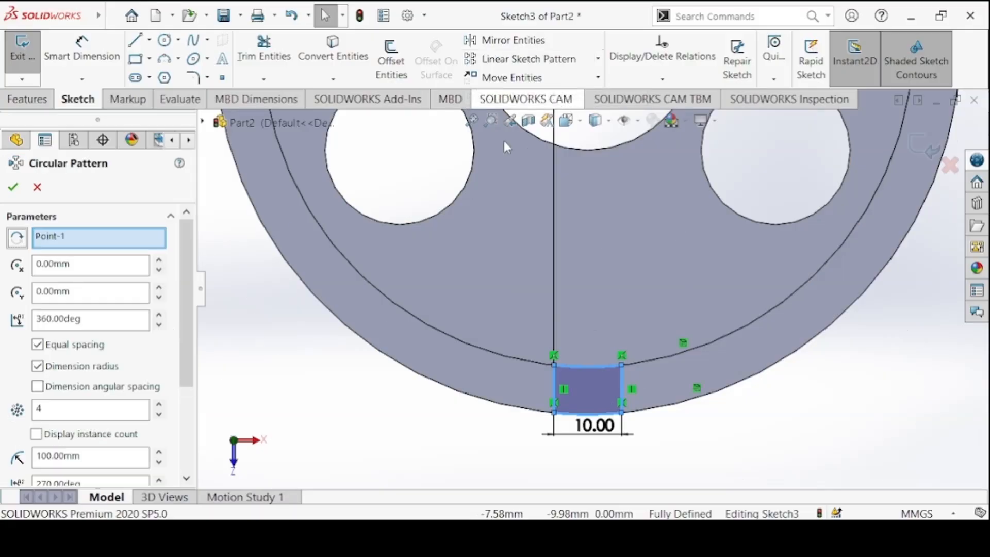
scroll(496, 309, "up", 6)
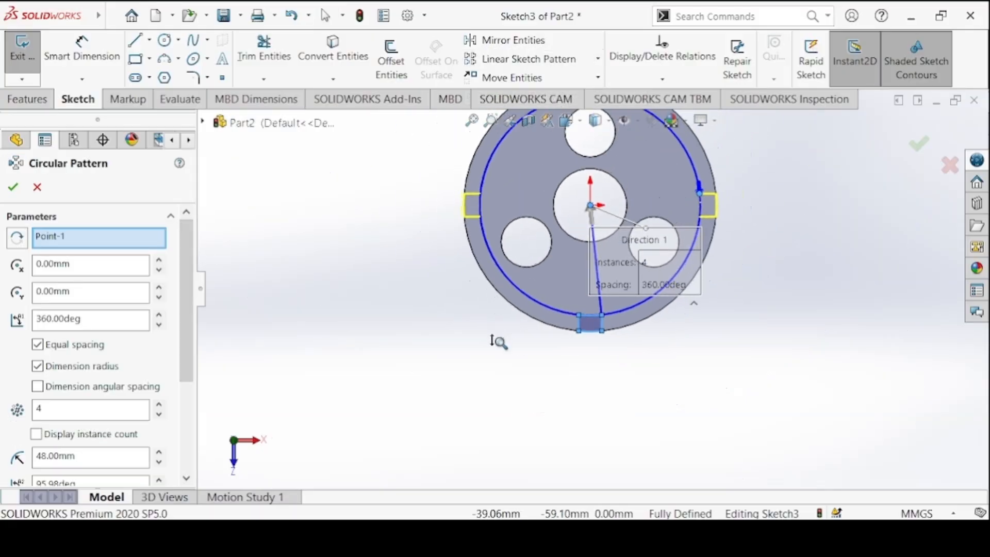
scroll(498, 341, "down", 2)
middle_click_drag(590, 170, 593, 246, "ctrl")
left_click(98, 316)
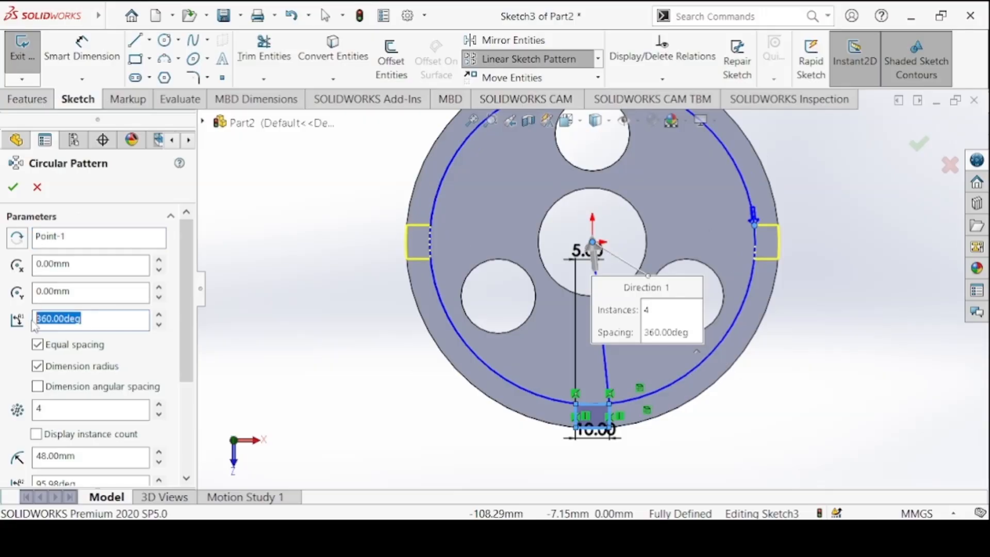
left_click(15, 186)
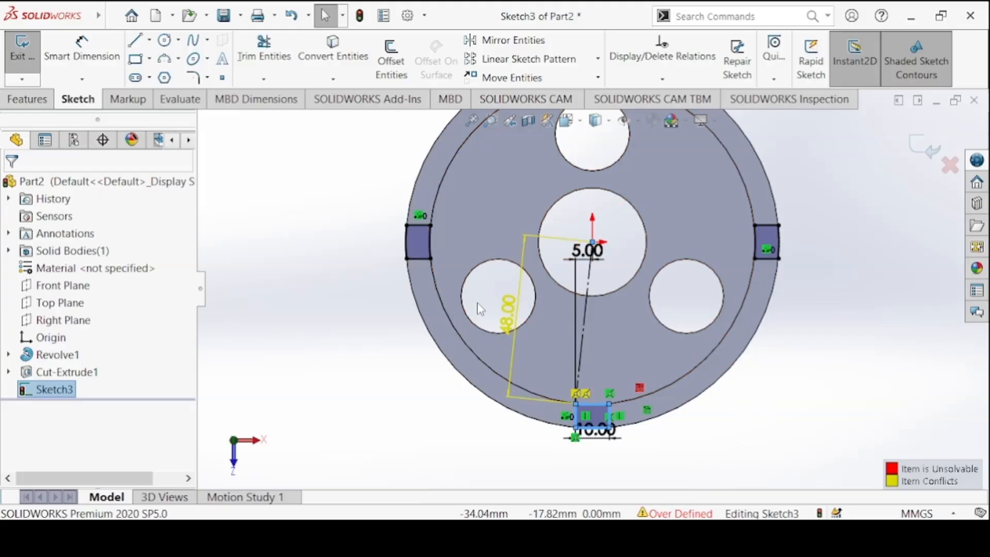
double_click(509, 315)
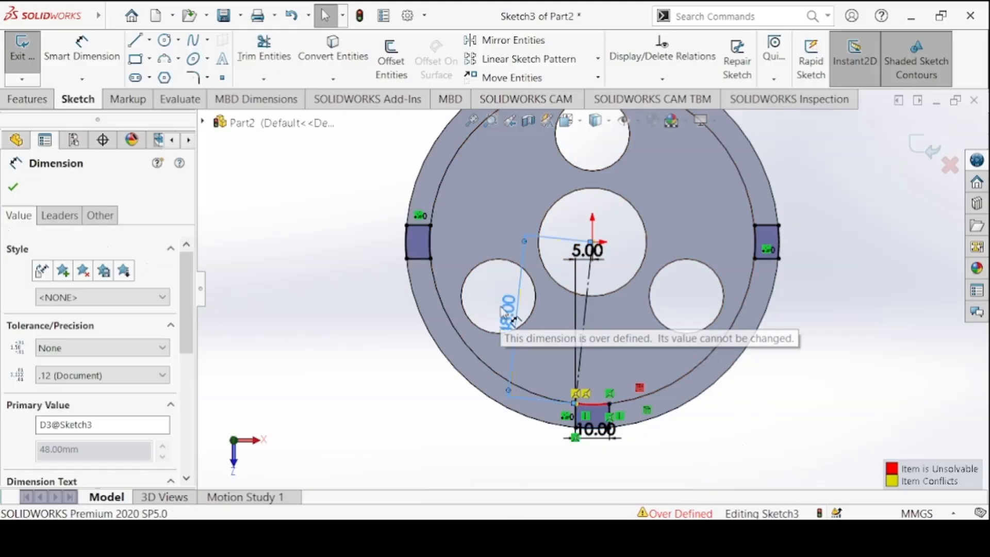
key("Delete")
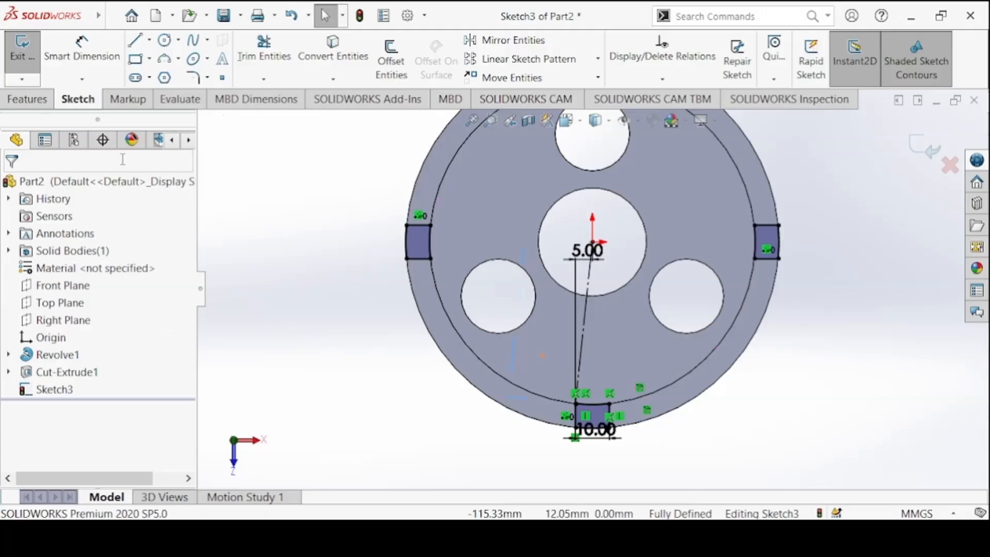
Cut the four slot profiles into the rim with a Blind Extruded Cut 10 mm deep.
left_click(41, 100)
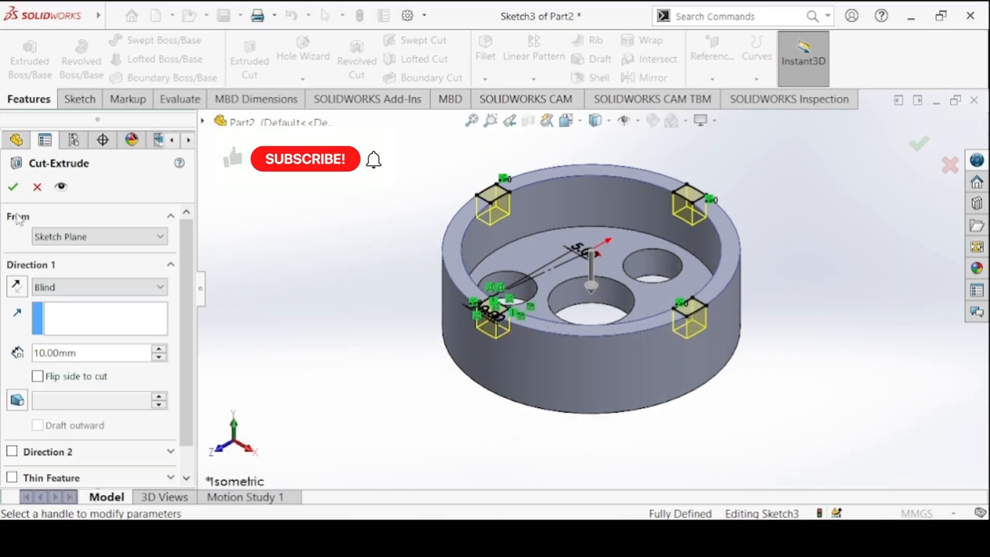
left_click(14, 186)
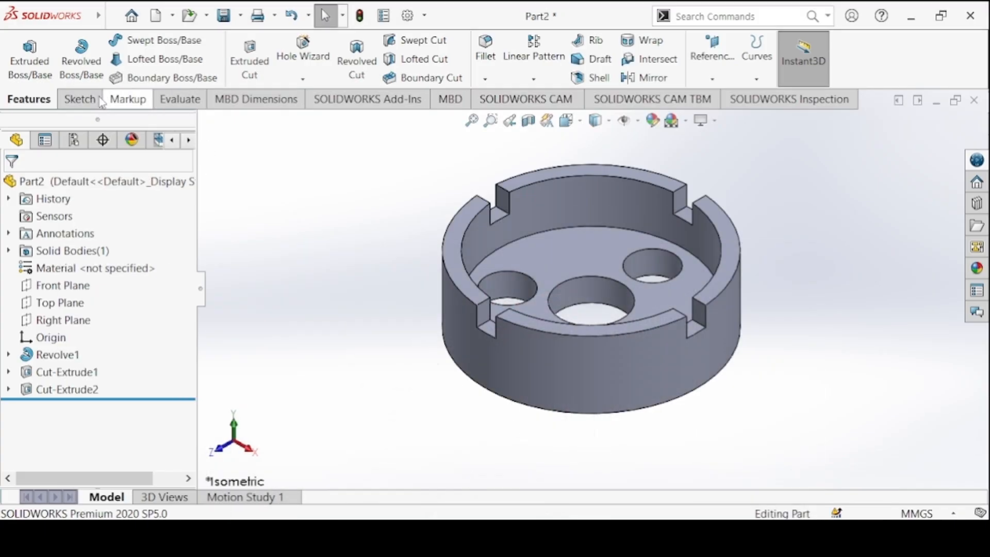
Start a new sketch on the Top Plane.
left_click(78, 99)
left_click(22, 51)
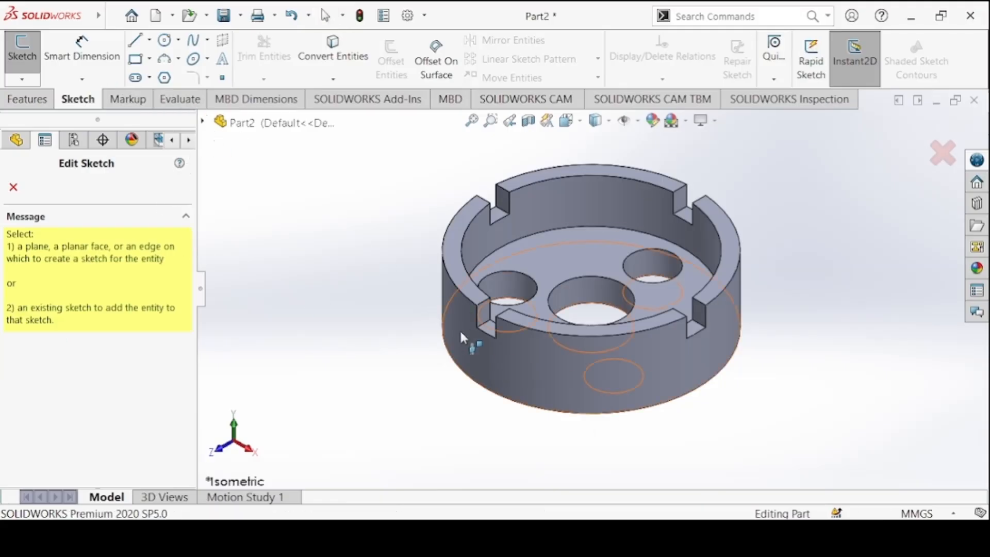
middle_click_drag(531, 260, 559, 268)
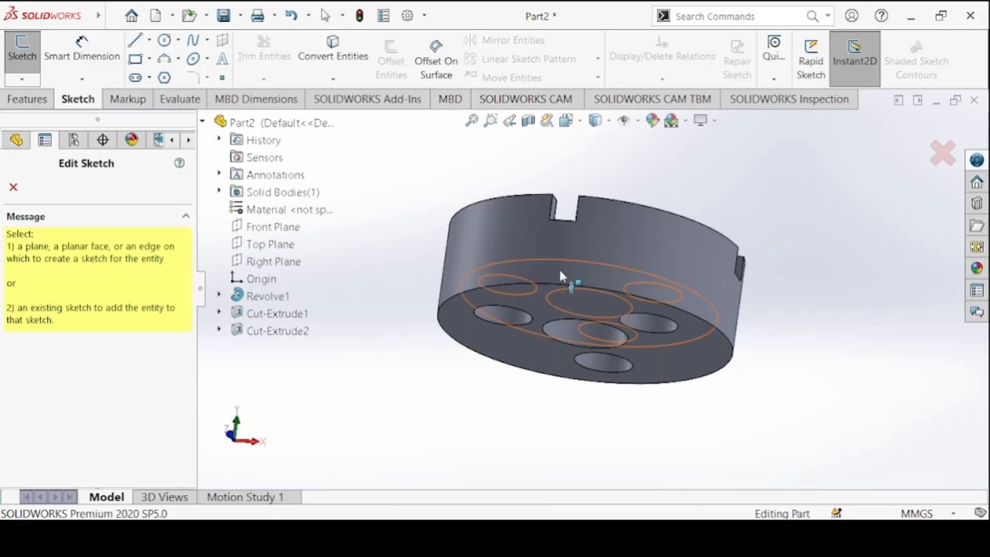
left_click(266, 244)
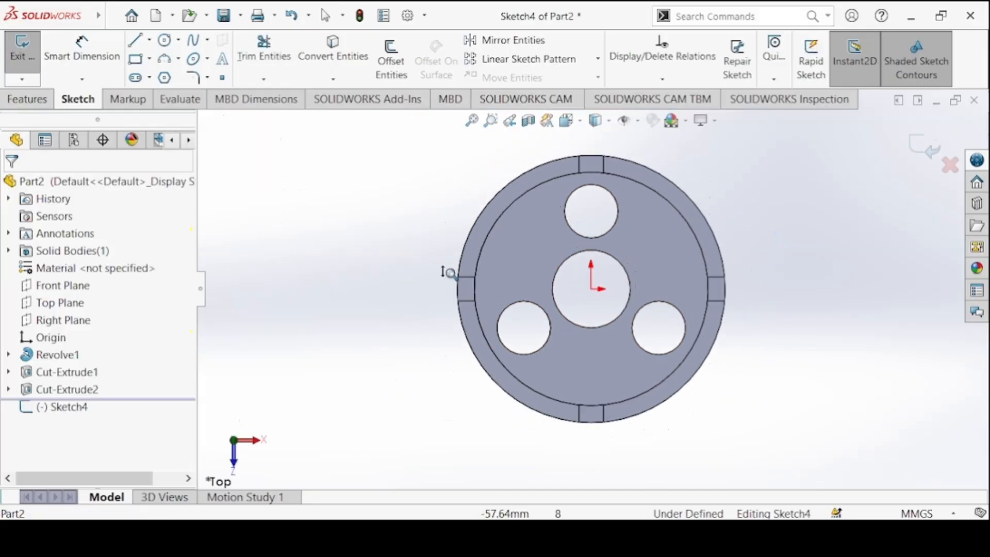
Sketch two concentric circles just below the cup for the mounting lug, the inner one about 17 mm in diameter.
left_click(164, 40)
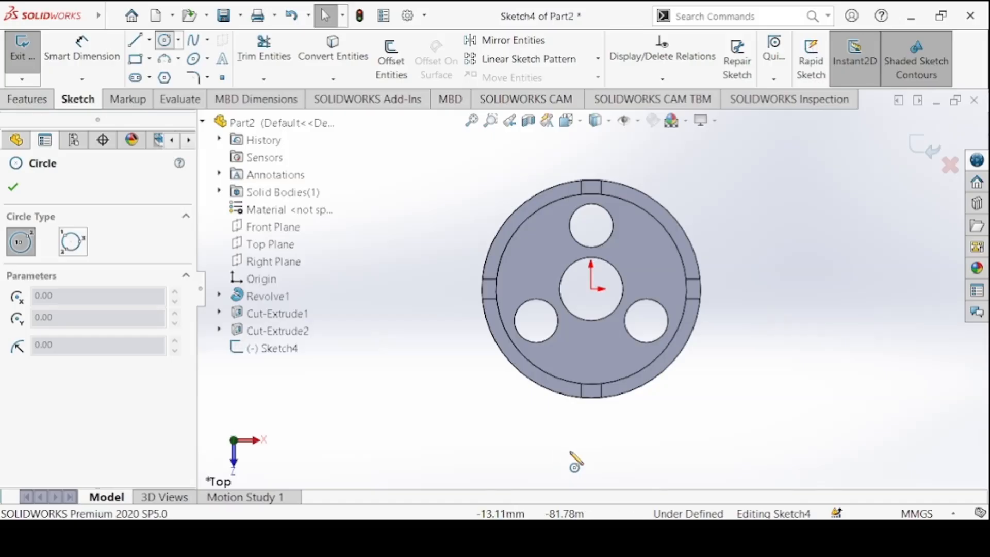
left_click(587, 450)
left_click(587, 467)
left_click(587, 450)
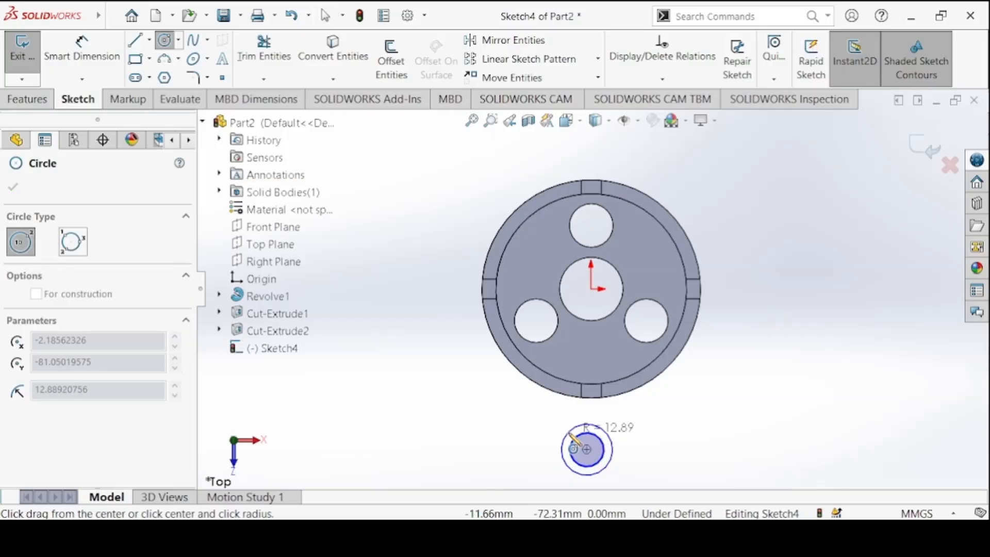
left_click(606, 470)
Check the lug hole size in draft.png, then set the inner circle's diameter to 10 mm.
left_click(82, 52)
key("alt+Tab")
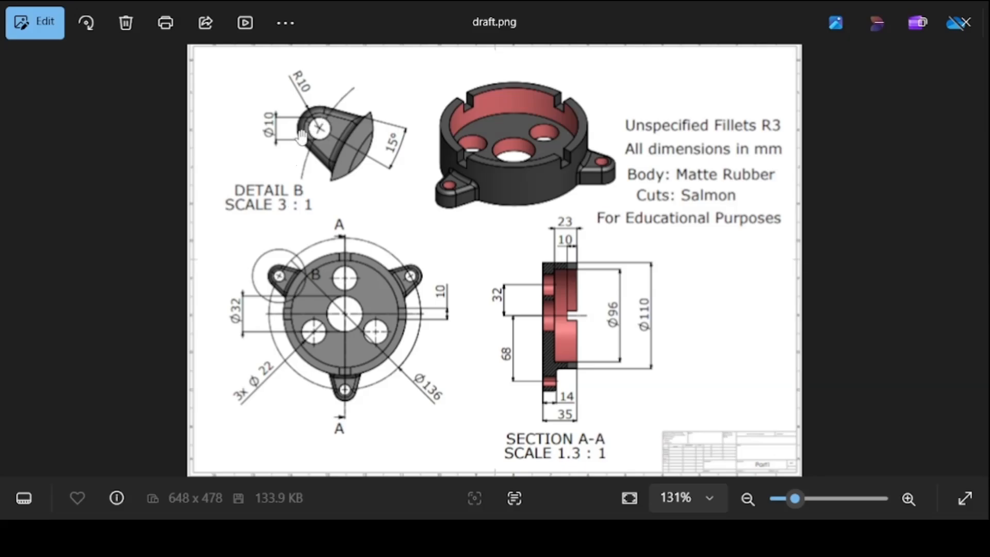
key("alt+Tab")
left_click(560, 447)
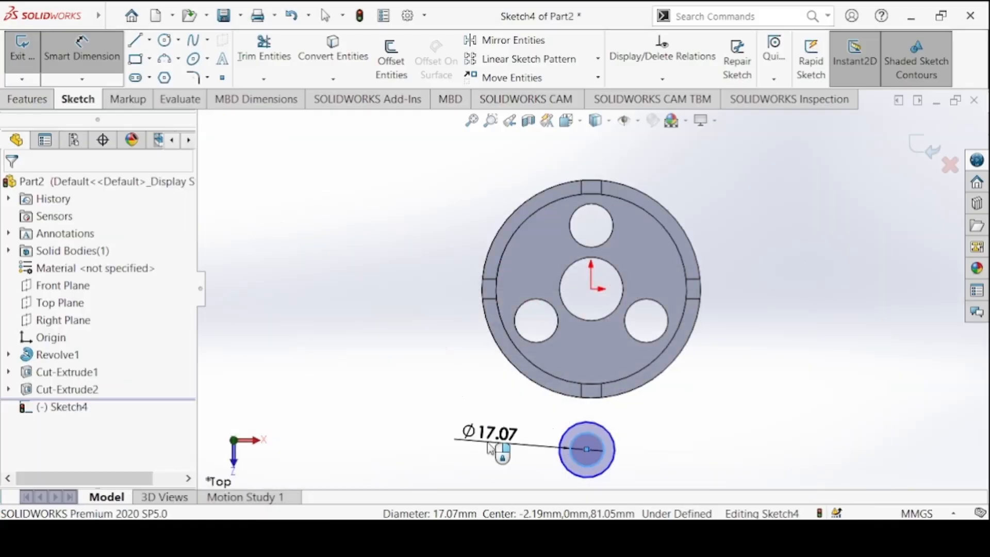
left_click(492, 447)
type("10")
key("Return")
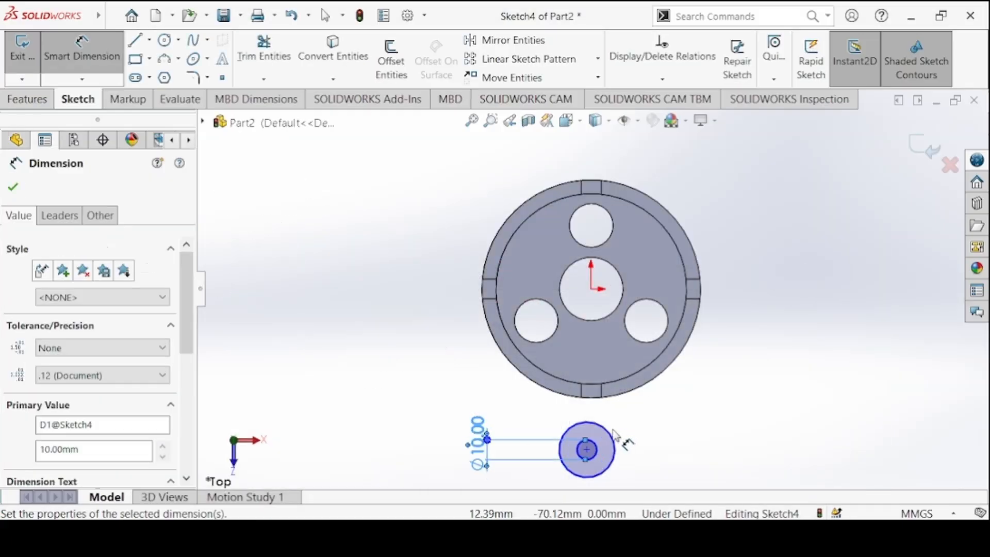
Set the diameter of the lug's outer circle to 20 mm.
left_click(612, 438)
left_click(630, 367)
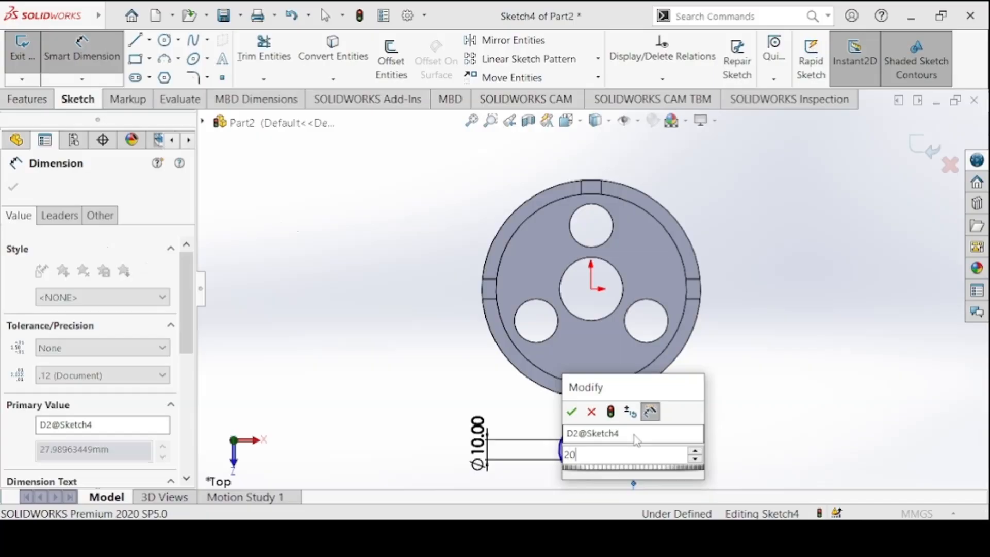
type("20")
key("Return")
key("Escape")
key("Escape")
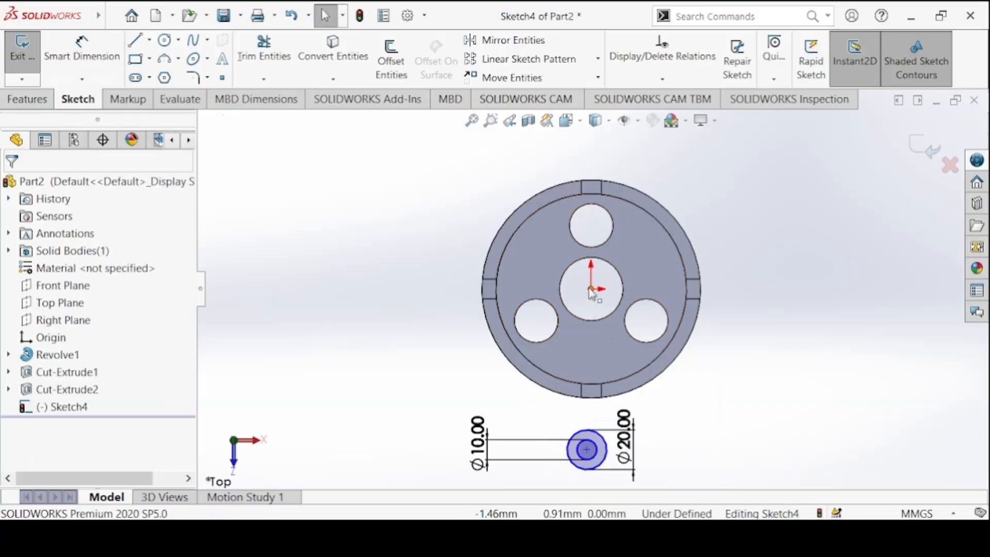
Add a Vertical relation between the centre of the lug circles and the origin.
left_click(587, 450)
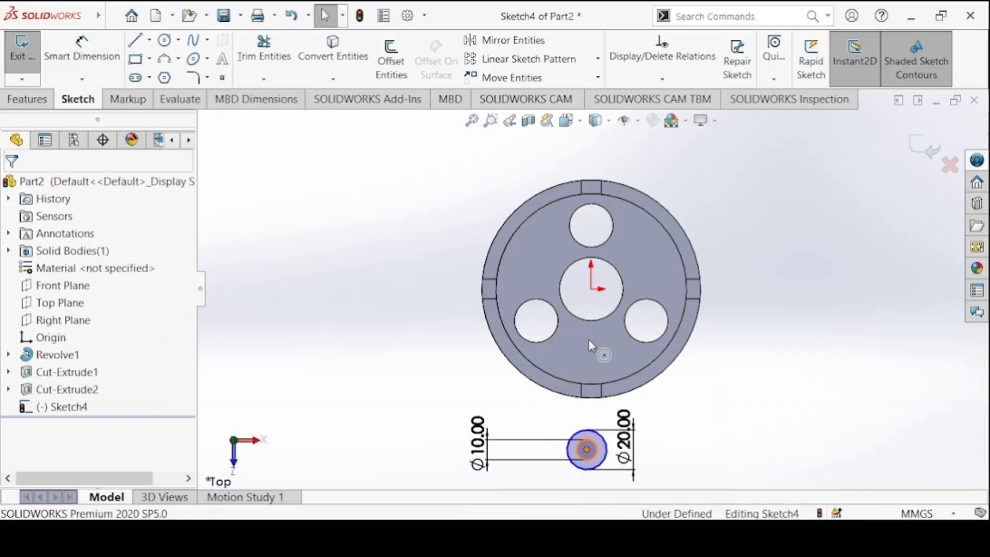
left_click(591, 290, "ctrl")
left_click(592, 289, "ctrl")
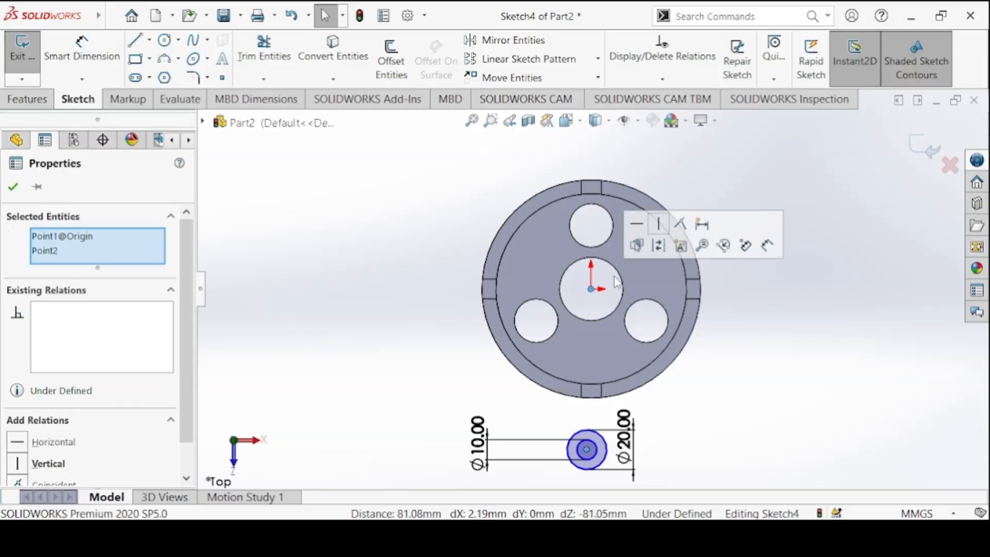
left_click(660, 225)
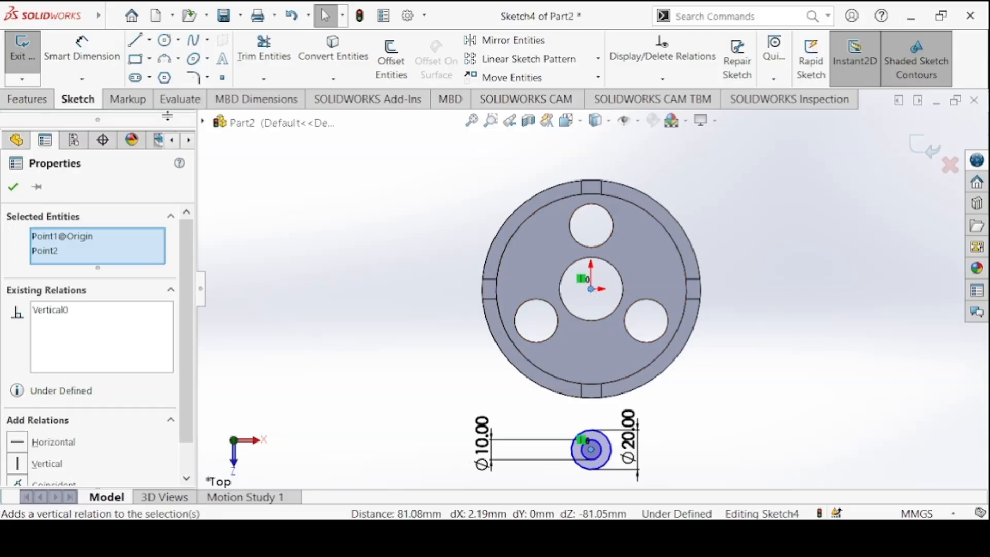
Check the lug position in draft.png, then sketch a circle about 191 mm in diameter centred on the origin, around the cup and lug circles.
left_click(82, 51)
key("alt+Tab")
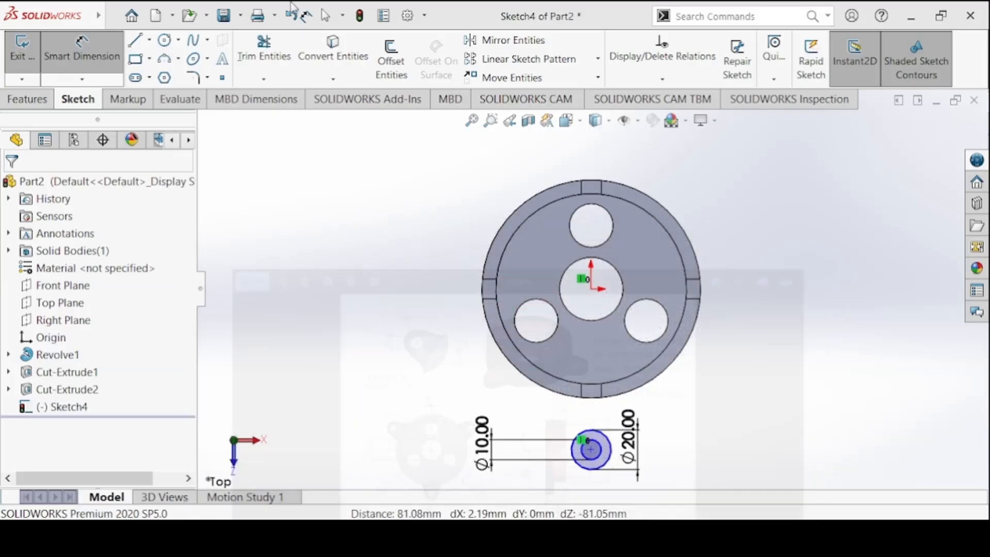
key("c")
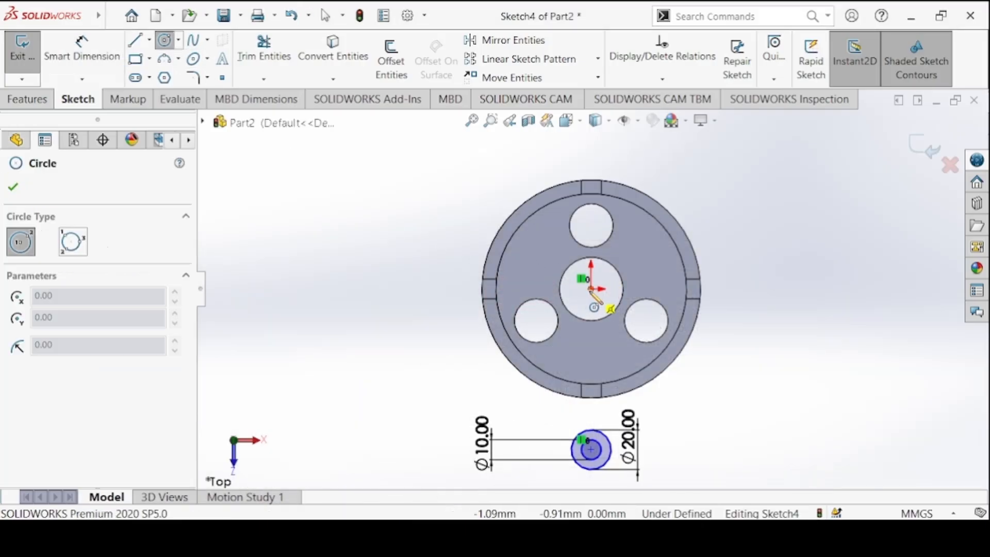
left_click(588, 284)
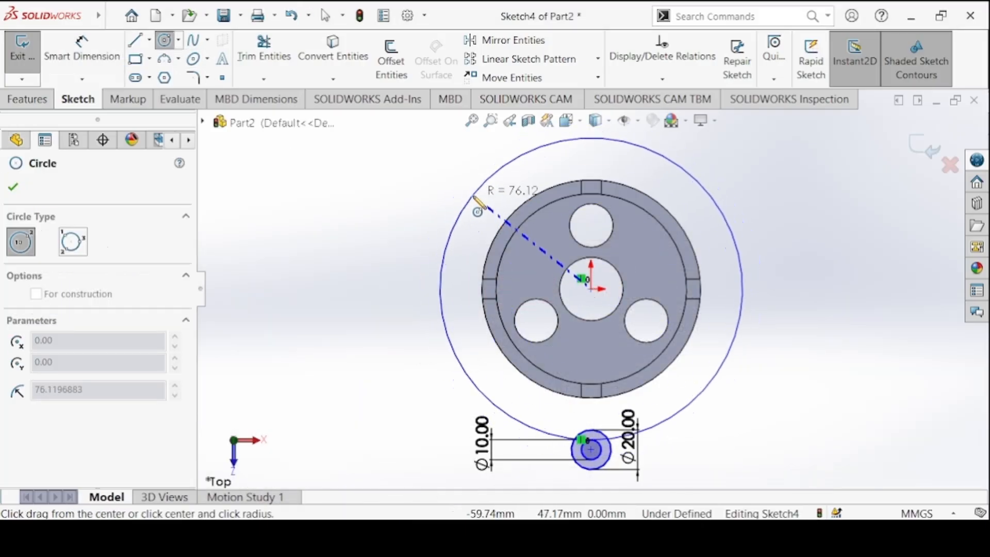
left_click(457, 153)
Set the diameter of the large circle around the cup to 136 mm.
left_click(82, 52)
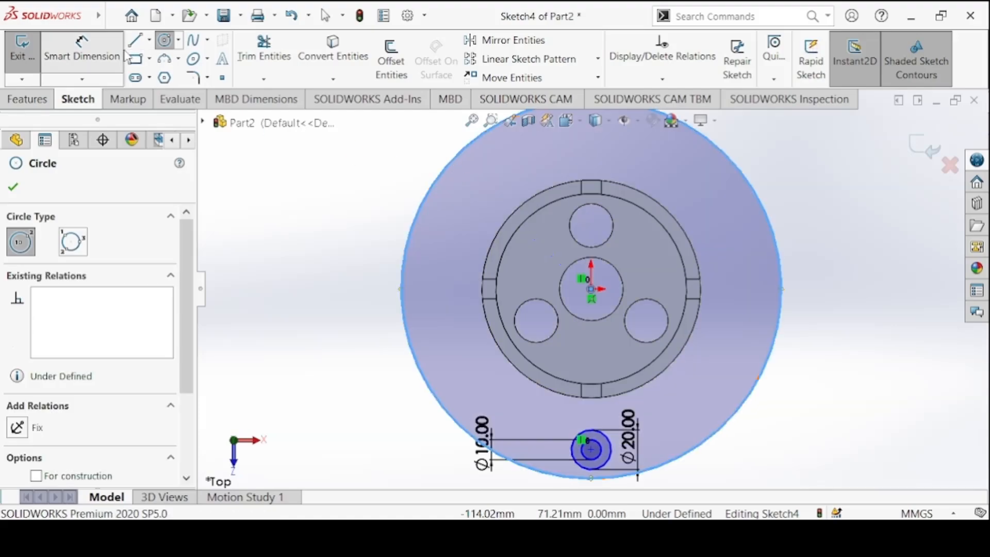
left_click(406, 228)
left_click(372, 237)
type("13")
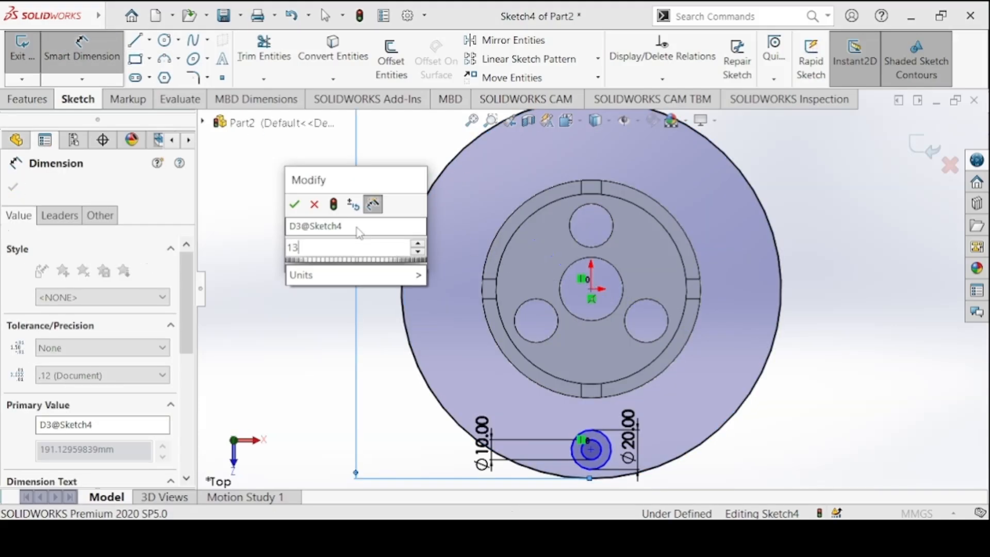
type("6")
key("Return")
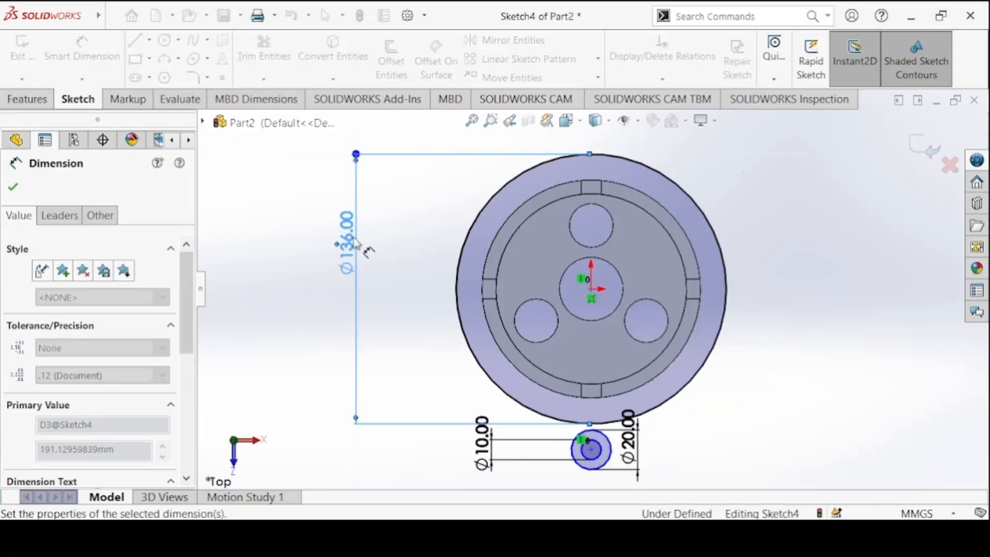
left_click(12, 188)
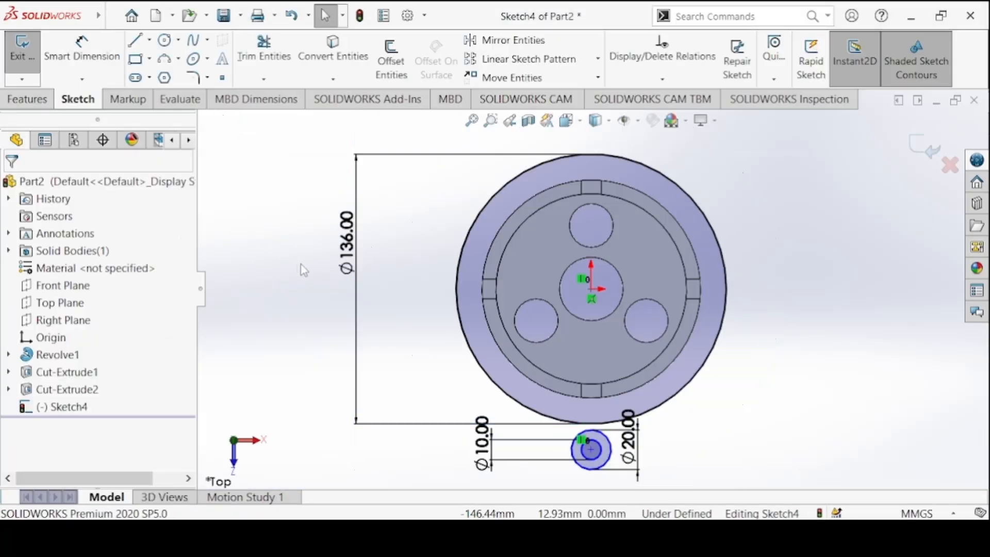
Convert the 136 mm circle to construction geometry and make the centre of the lug circles coincident with it.
left_click(522, 404)
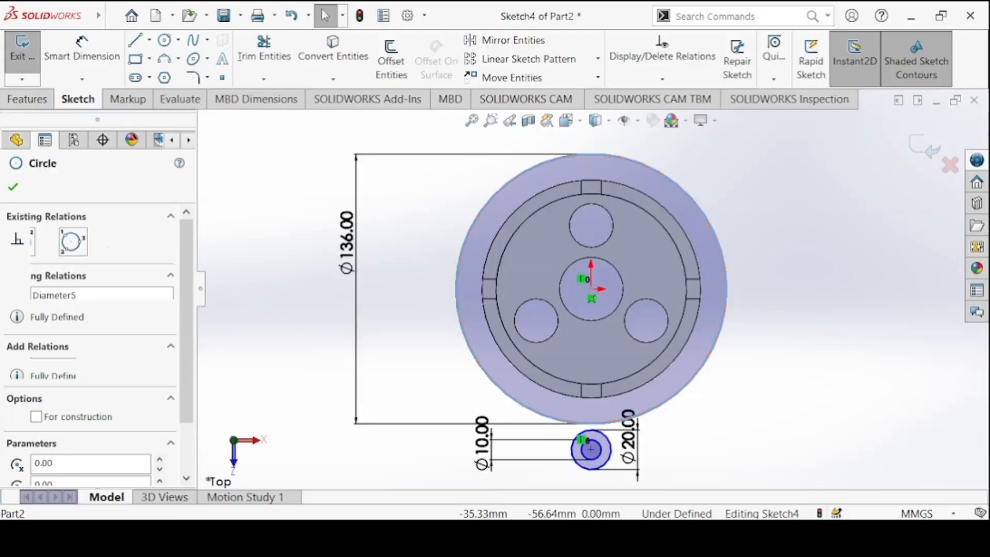
left_click(580, 352)
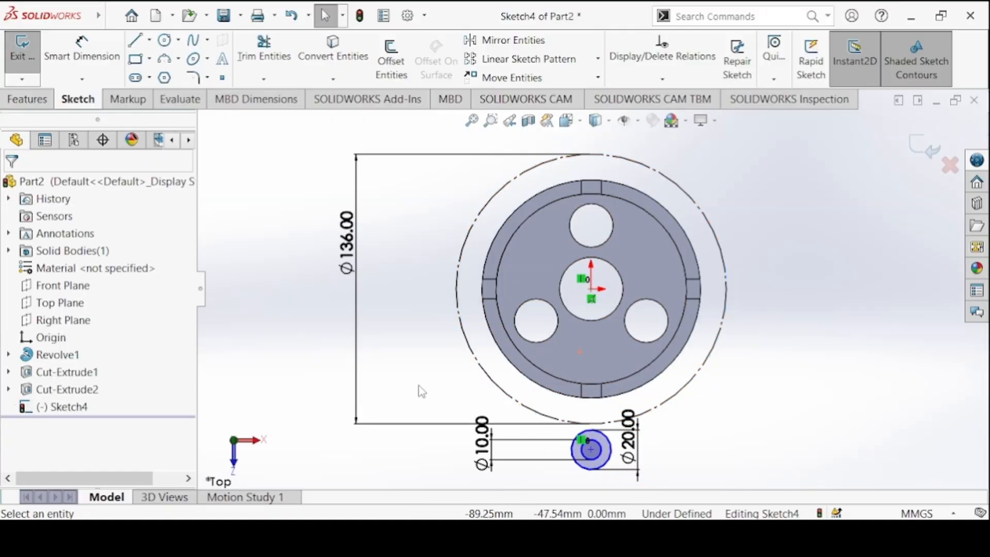
left_click(522, 413)
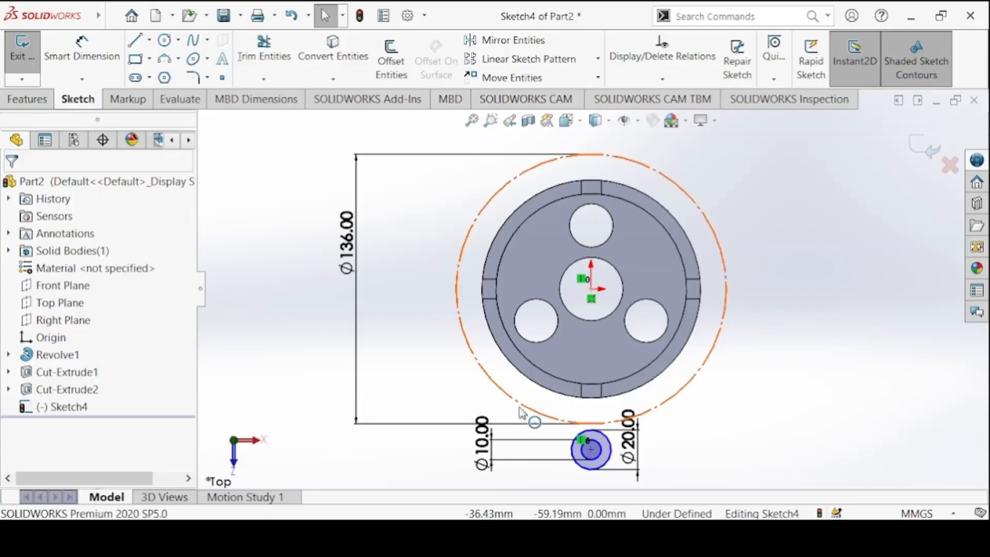
left_click(591, 451, "ctrl")
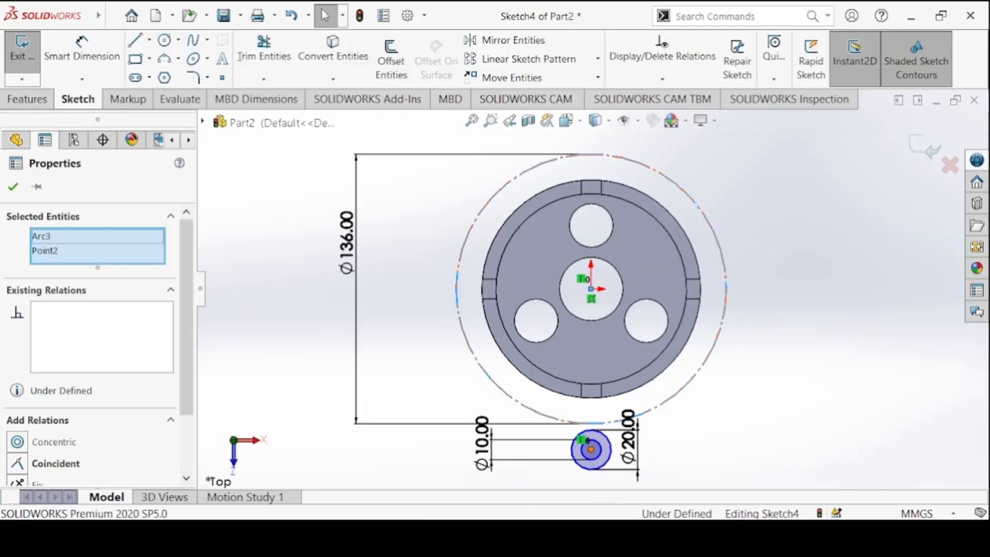
left_click(654, 391)
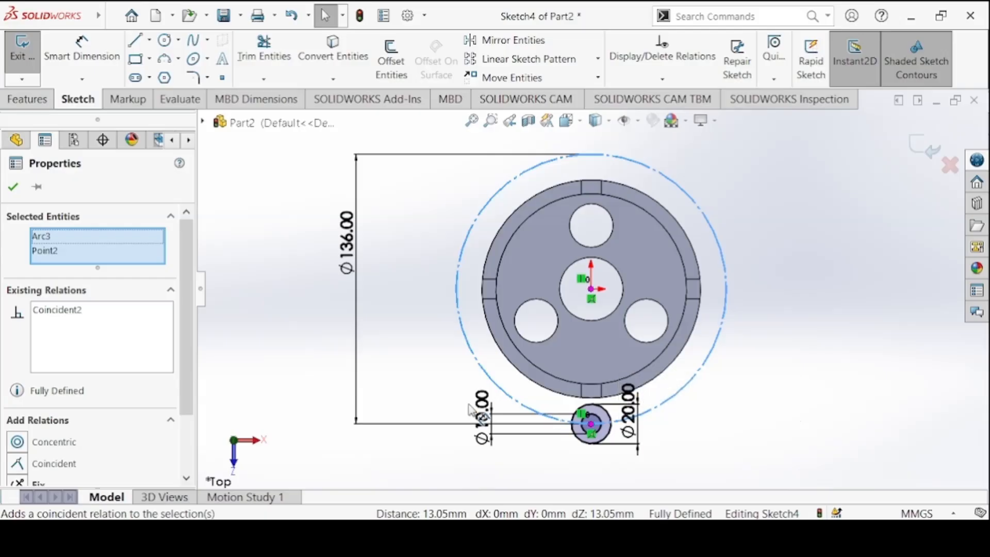
left_click(334, 376)
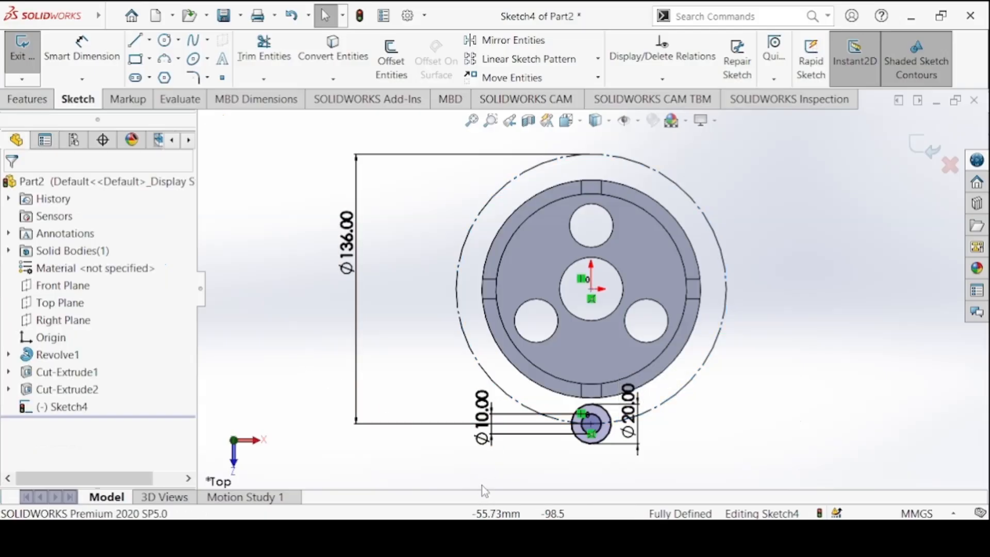
Sketch two separate slanted lines from the lower left and lower right of the 20 mm lug circle, spreading up towards the cup's outer edge.
scroll(495, 381, "down", 4)
middle_click_drag(516, 377, 535, 115, "ctrl")
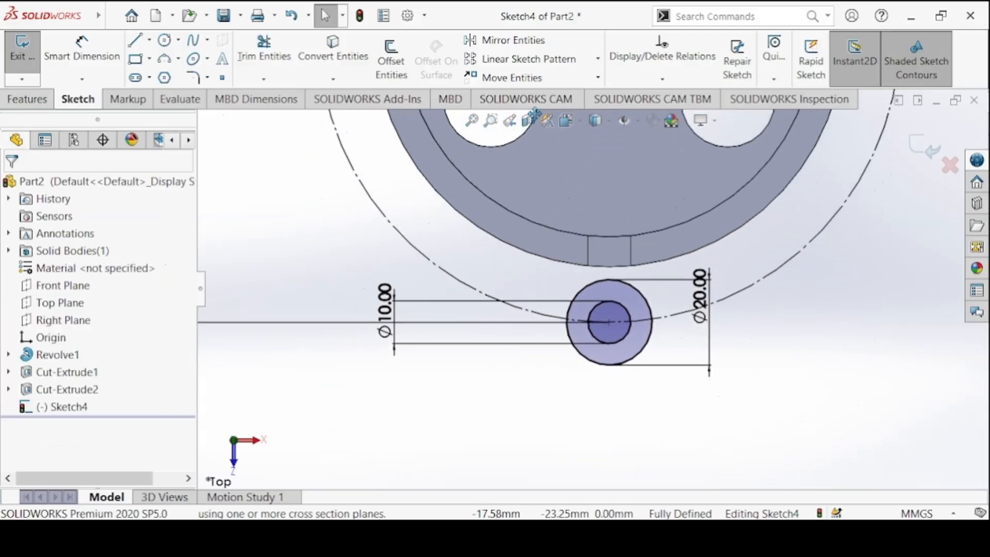
left_click(135, 40)
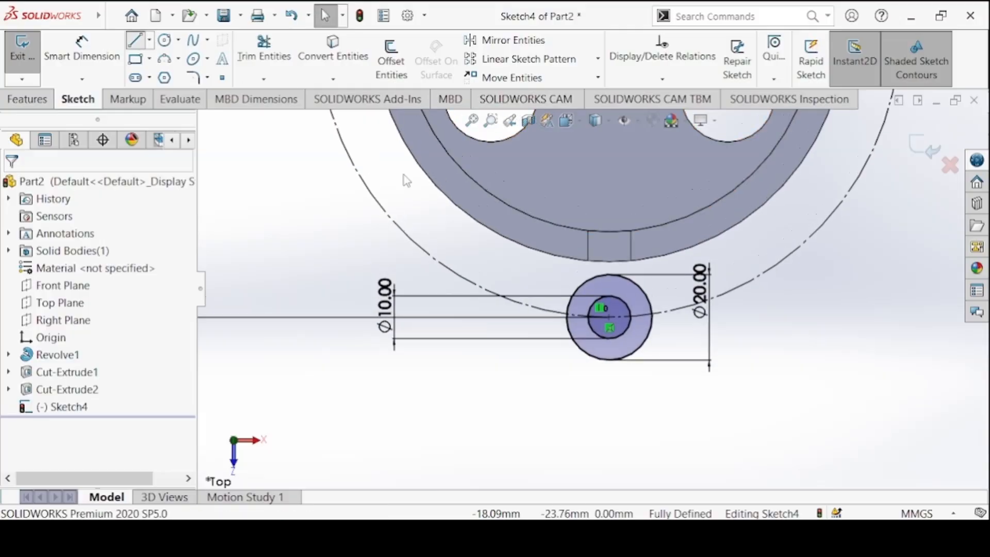
left_click(567, 318)
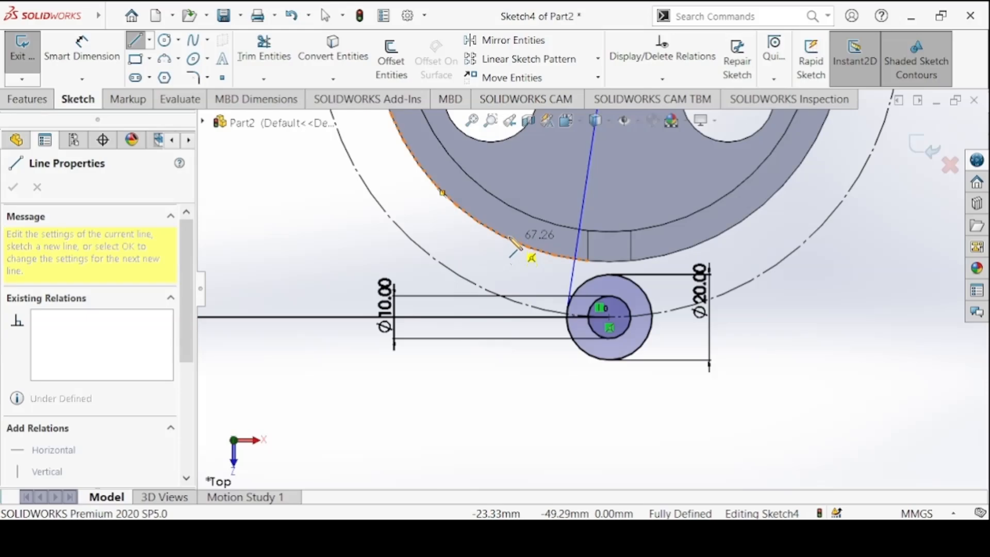
left_click(475, 234)
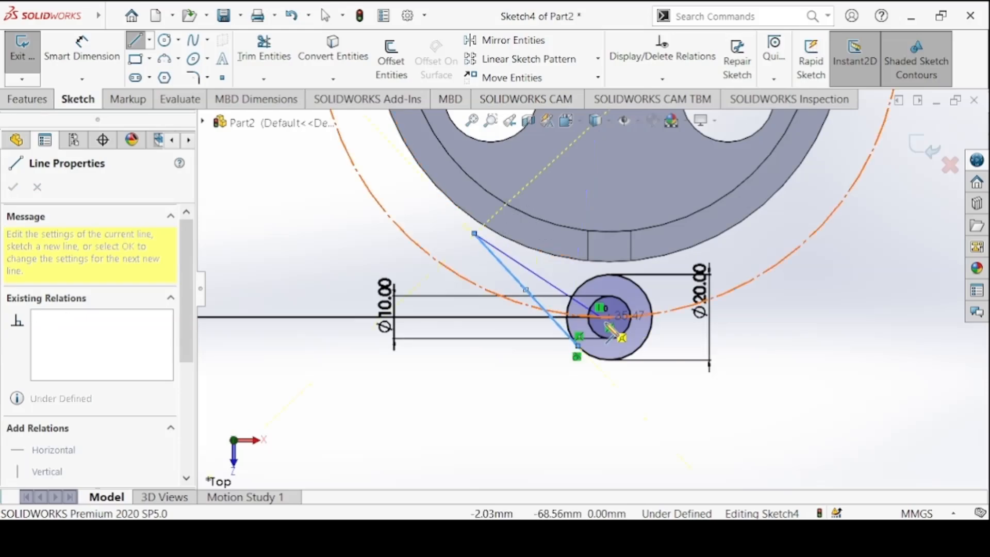
key("Escape")
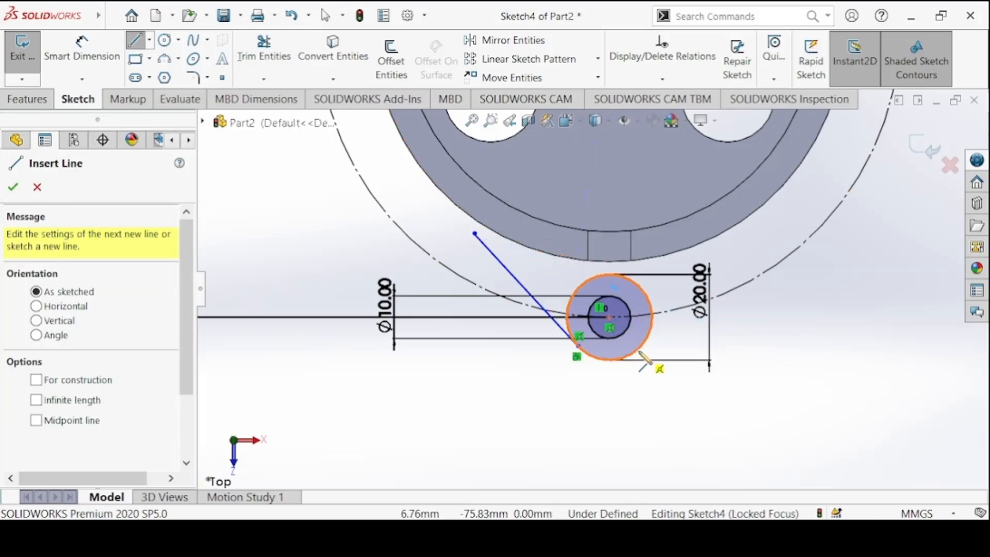
left_click(639, 349)
left_click(757, 238)
right_click(819, 269)
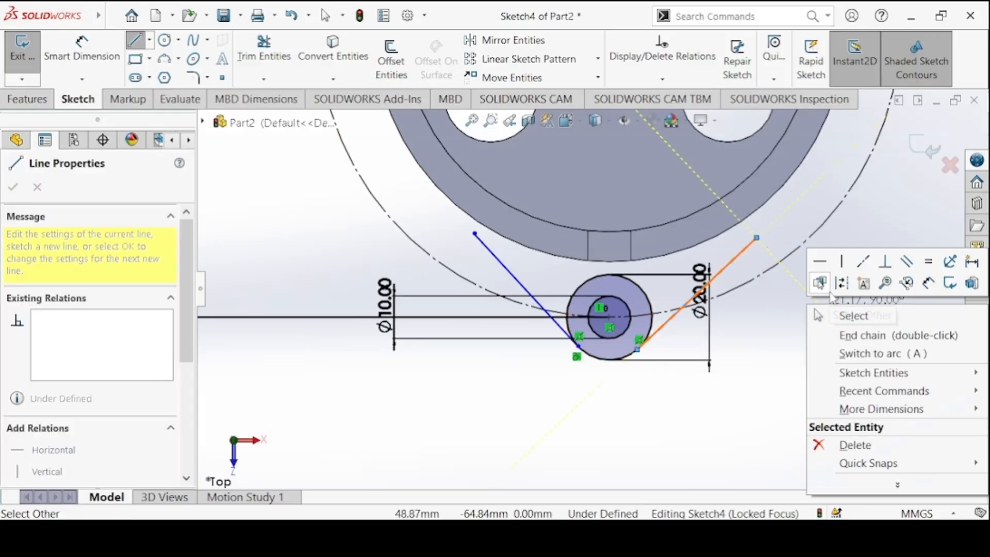
left_click(838, 316)
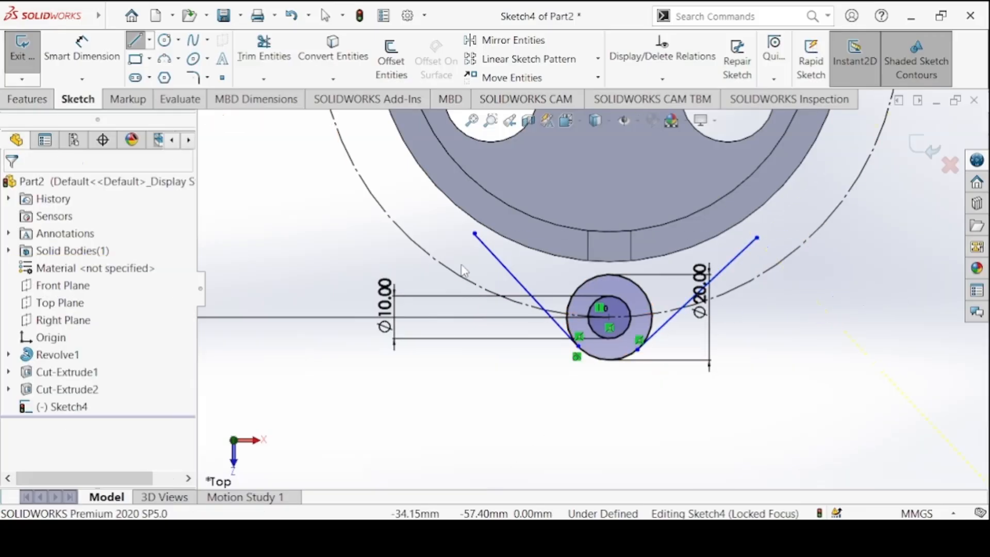
Make the upper endpoints of both slanted lines coincident with the cup's outer circular edge.
left_click(475, 234)
left_click(469, 220, "ctrl")
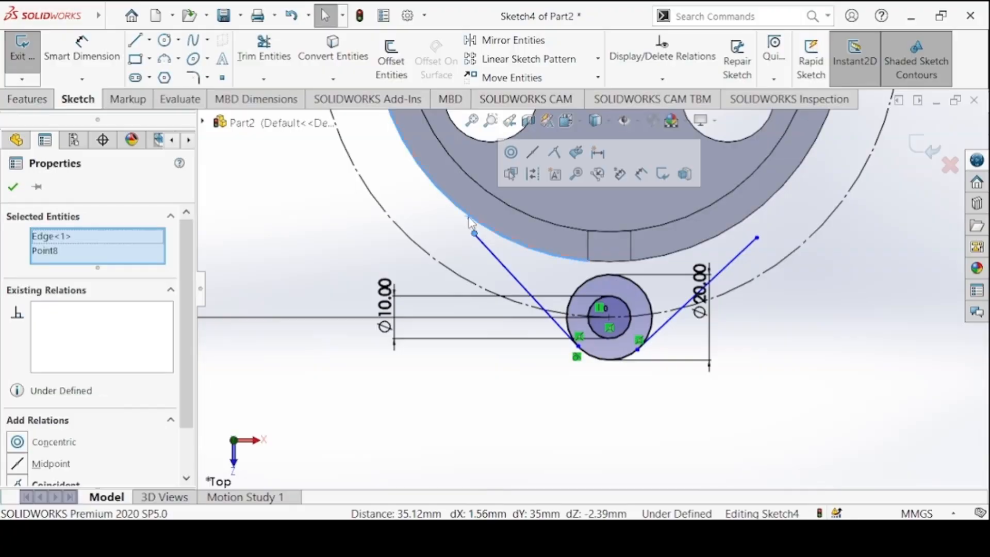
left_click(560, 154)
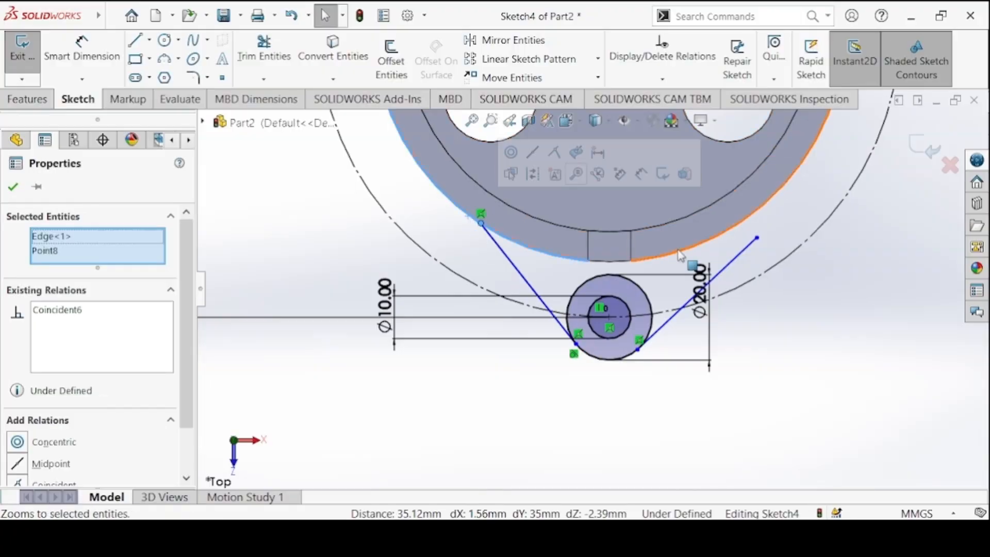
left_click(775, 242)
left_click(756, 238)
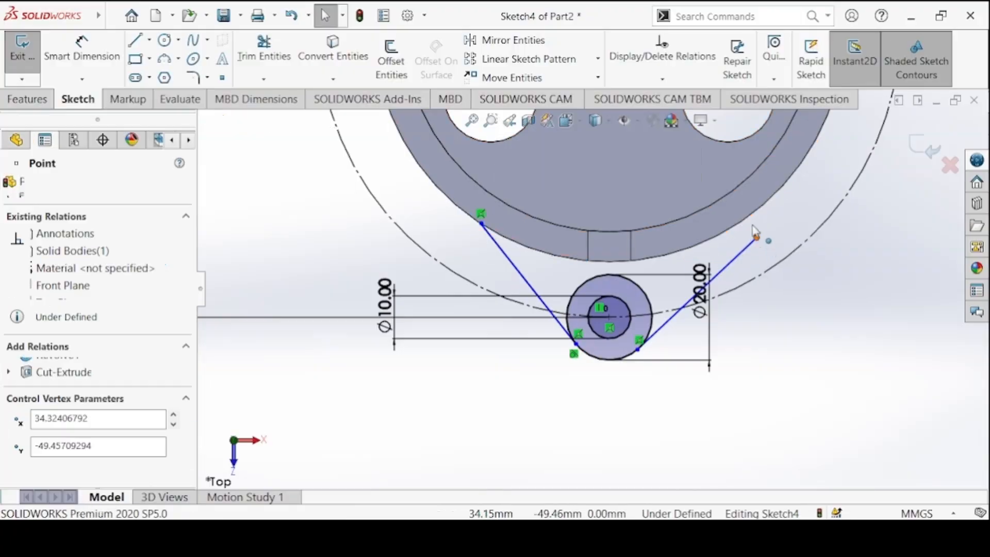
left_click(770, 187, "ctrl")
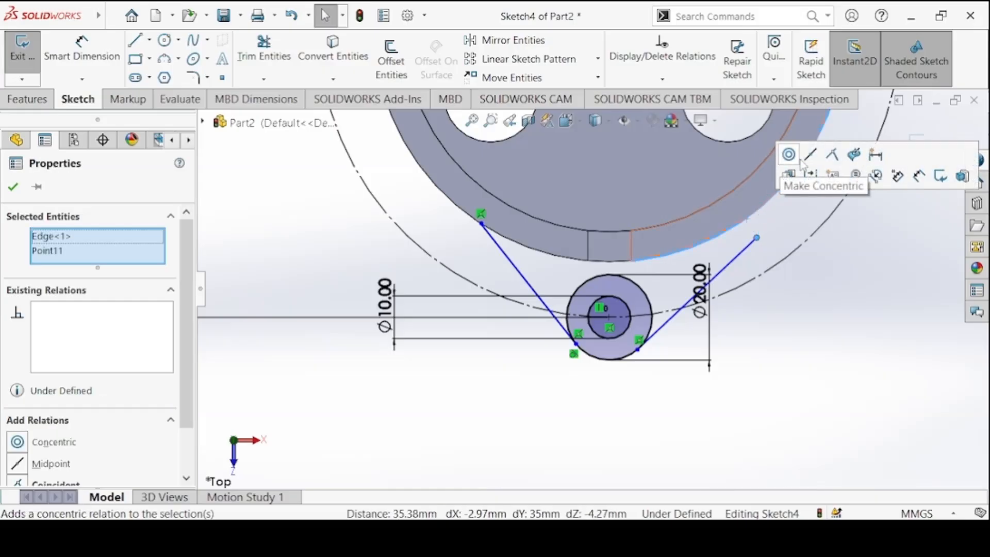
left_click(831, 154)
left_click(767, 350)
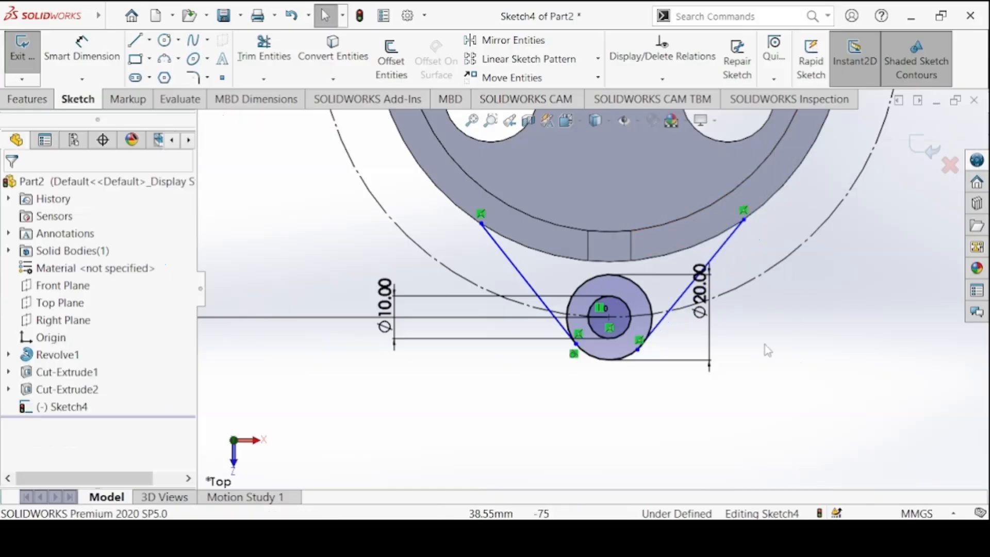
Move the 20 mm dimension to the left of the lug and make the right slanted line tangent to the outer lug circle.
scroll(584, 181, "up", 3)
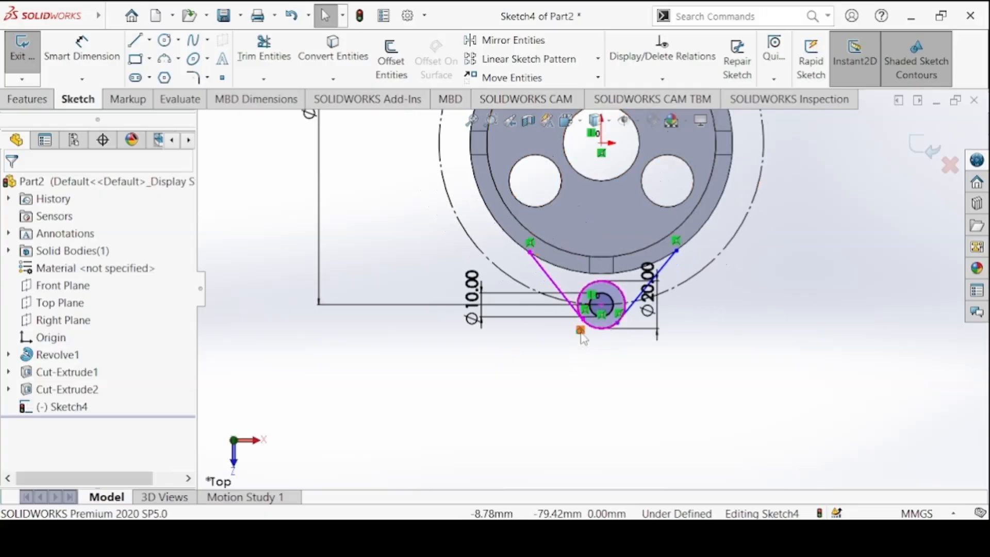
left_click(631, 312)
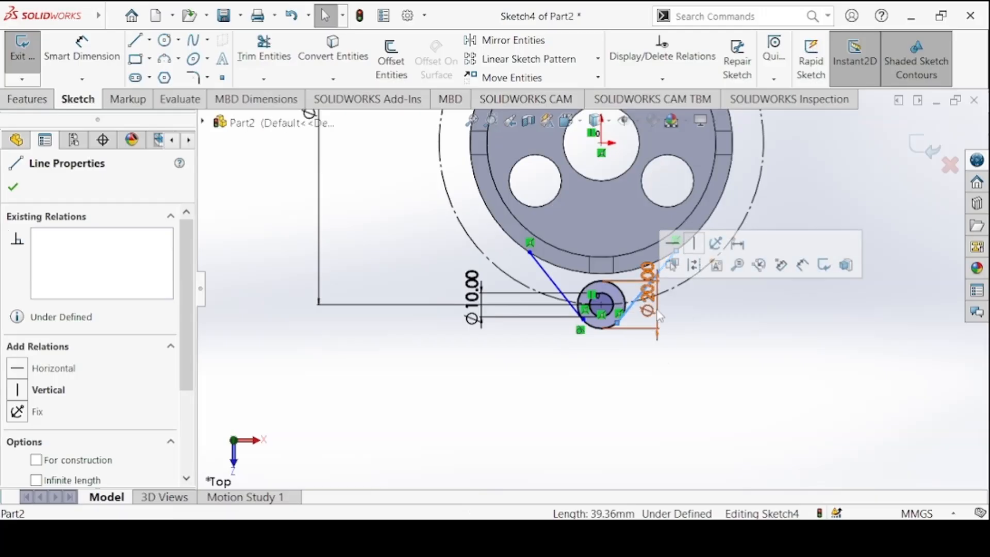
left_click_drag(657, 310, 560, 334)
left_click(693, 372)
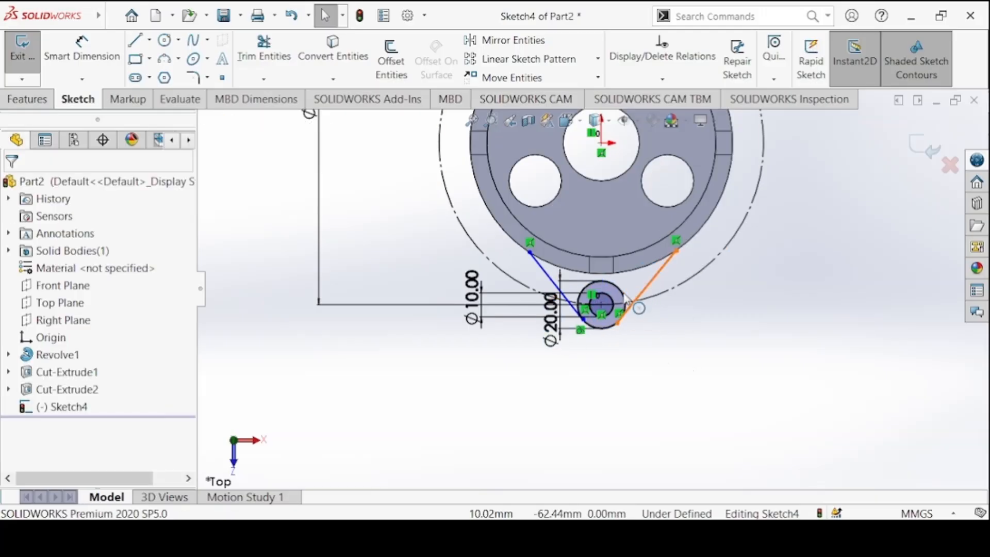
left_click(624, 297)
left_click(644, 292, "ctrl")
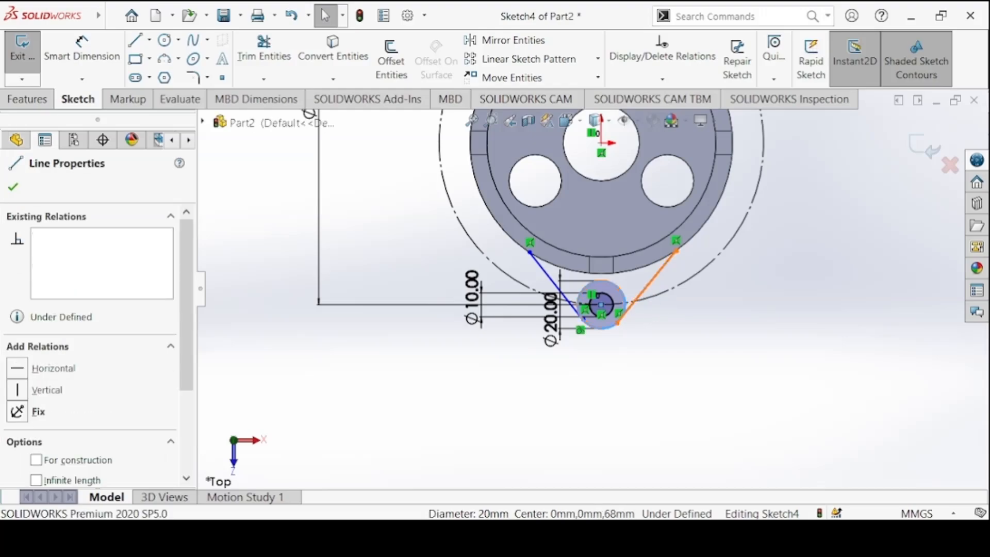
left_click(685, 223)
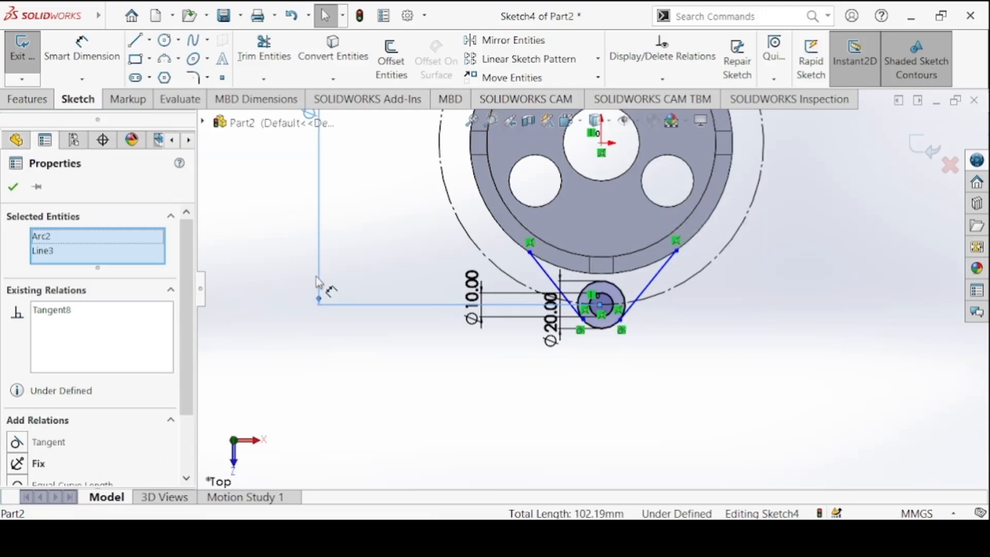
Sketch a vertical construction line from the centre of the lug circles to the origin at the cup's centre.
left_click(318, 291)
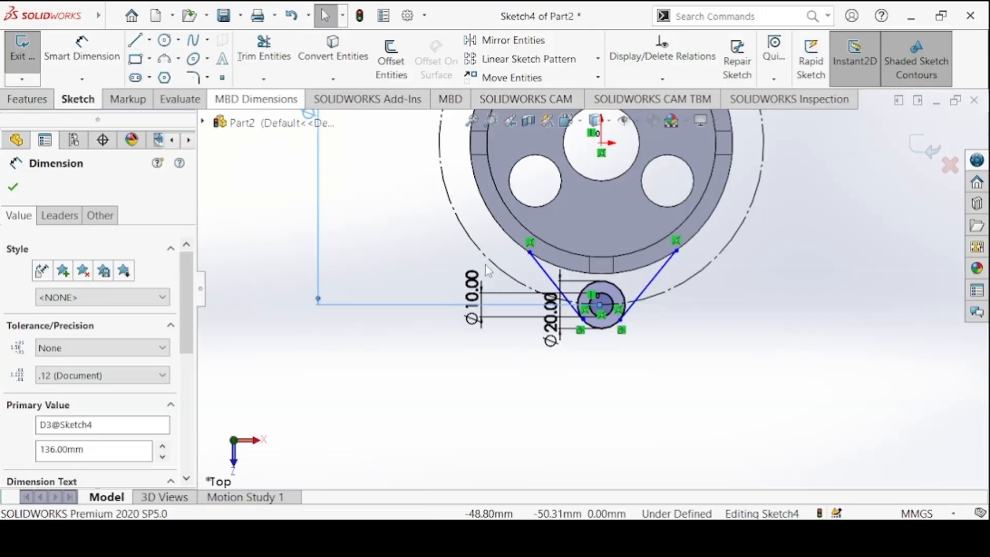
left_click(132, 42)
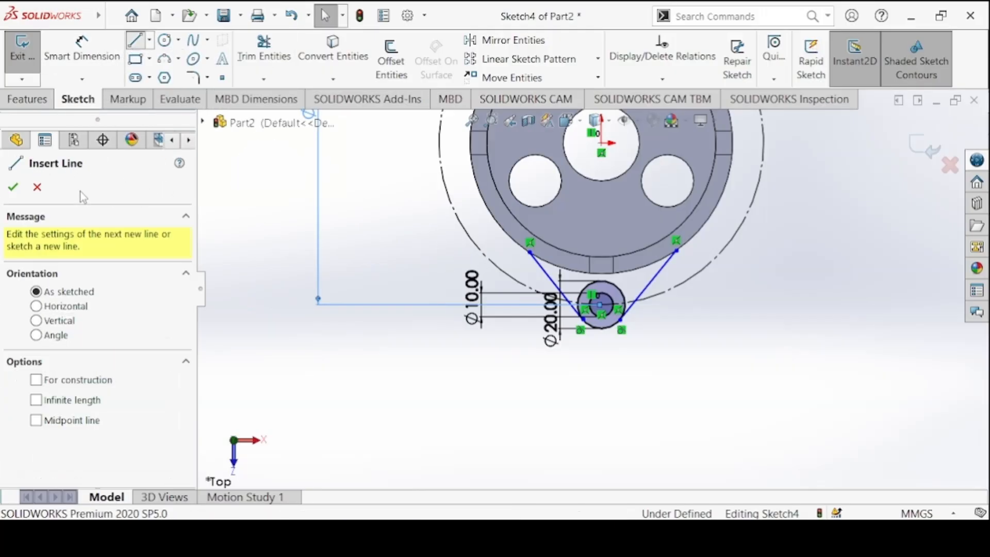
left_click(50, 383)
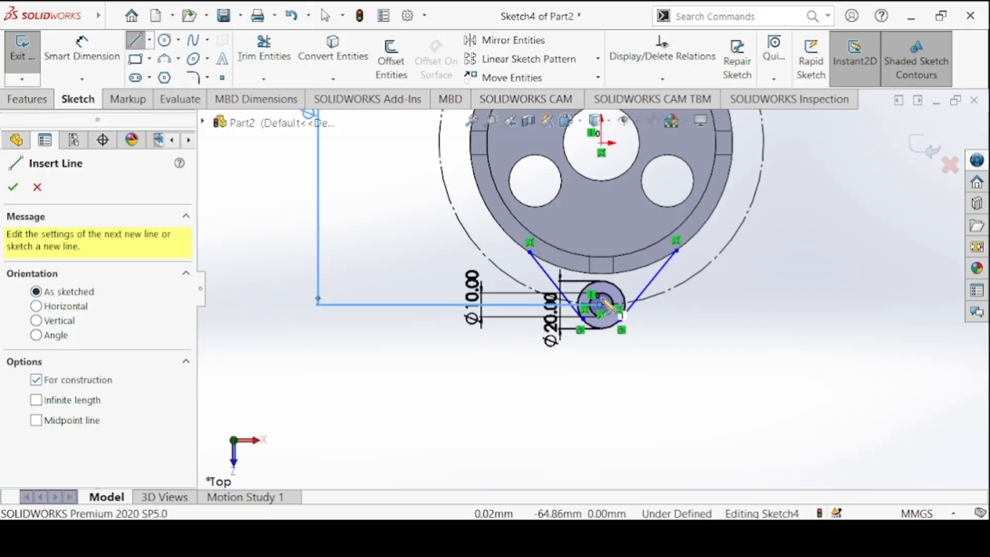
left_click(601, 305)
left_click(601, 143)
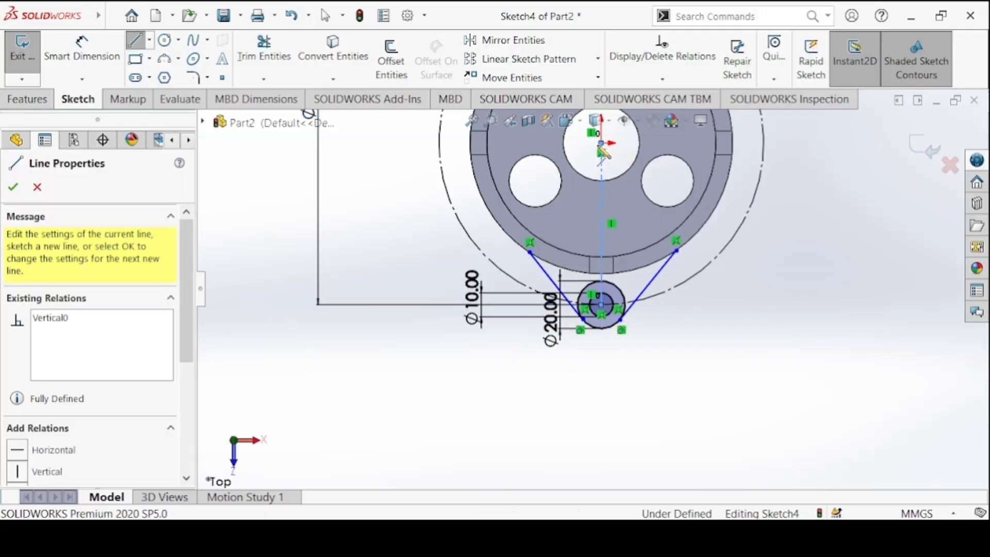
key("Escape")
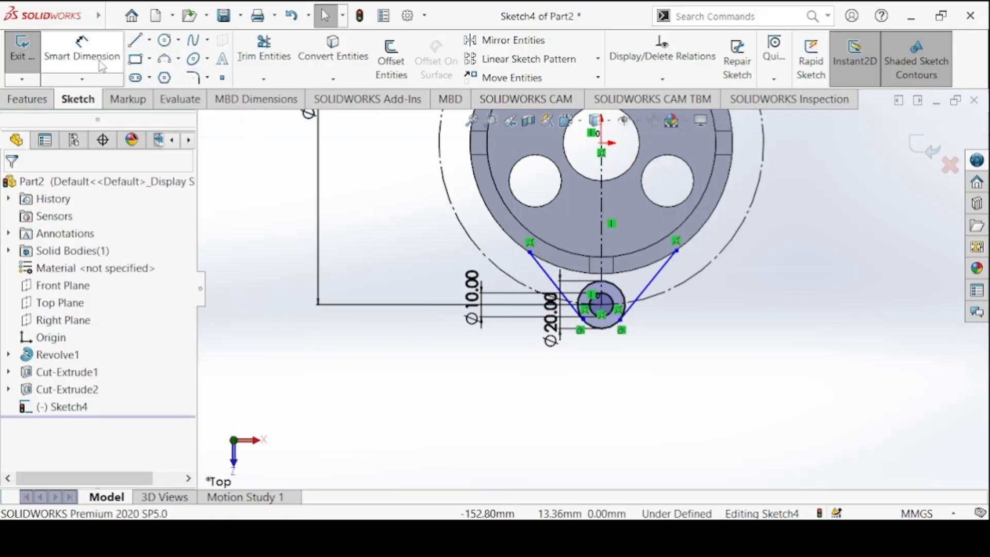
Check the lug angle in draft.png and dimension the left slanted line at 15° to the vertical construction line.
left_click(98, 60)
key("alt+Tab")
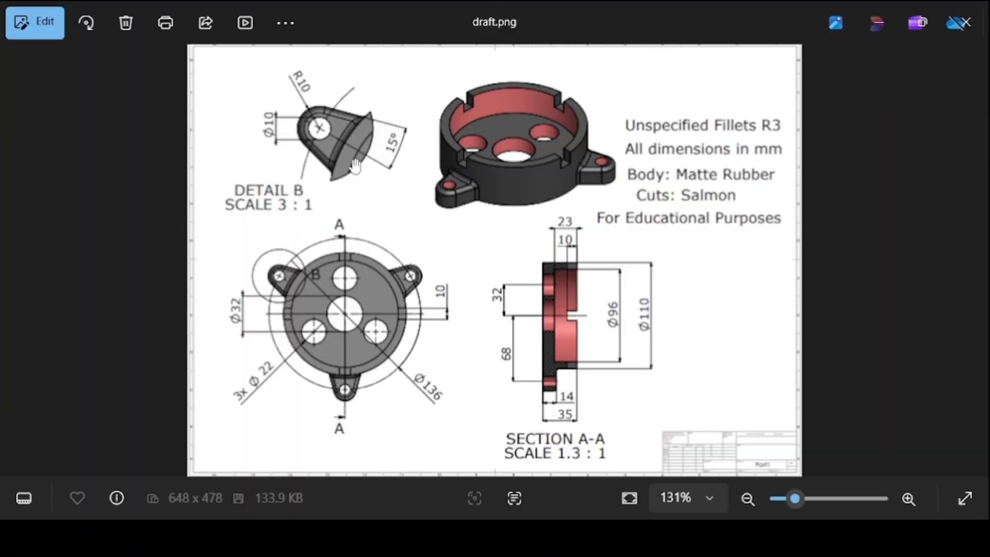
key("alt+Tab")
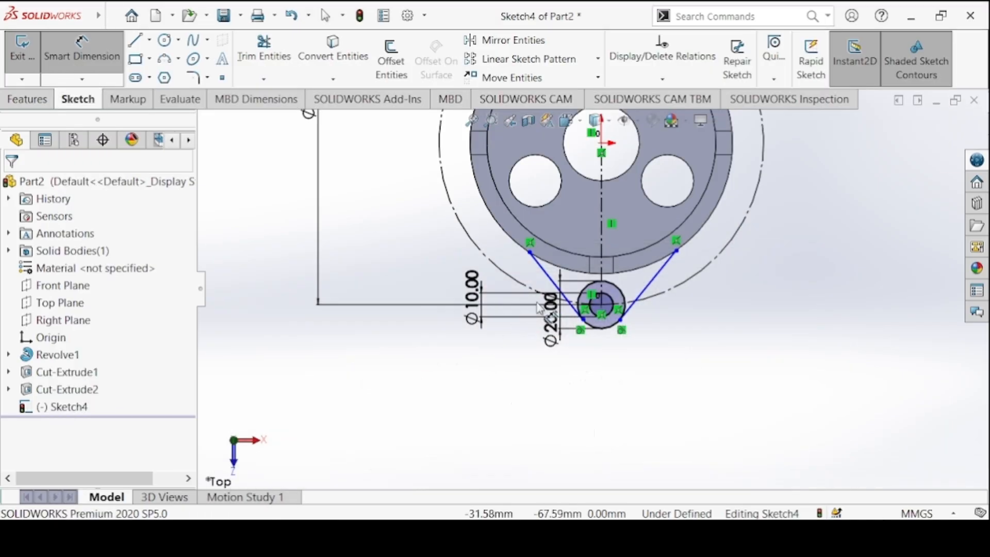
left_click(551, 281)
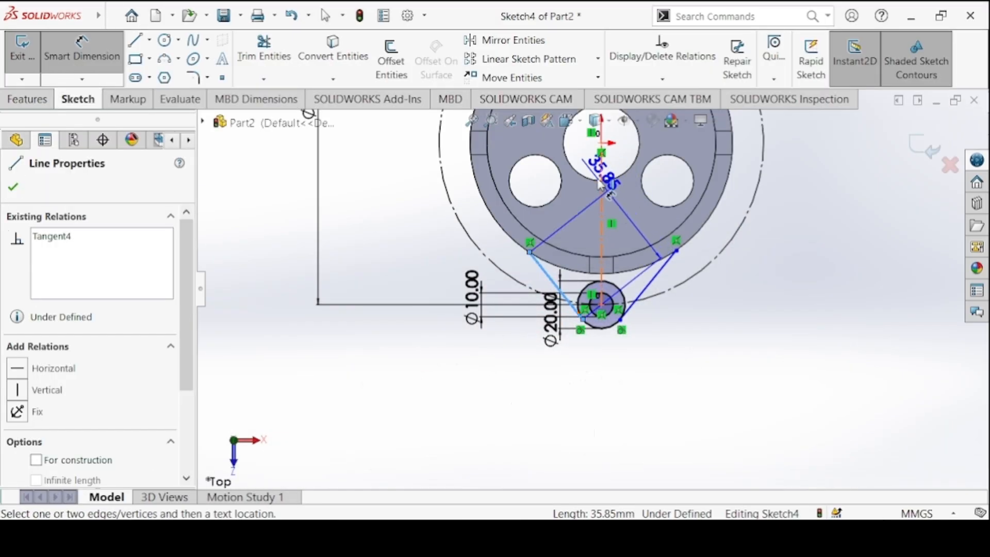
left_click(603, 201)
left_click(567, 226)
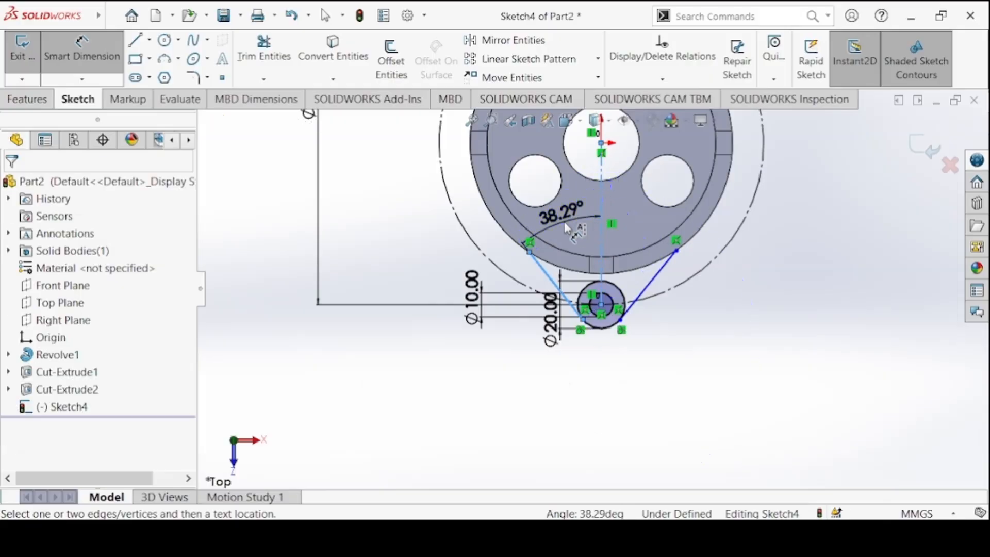
type("15")
key("Return")
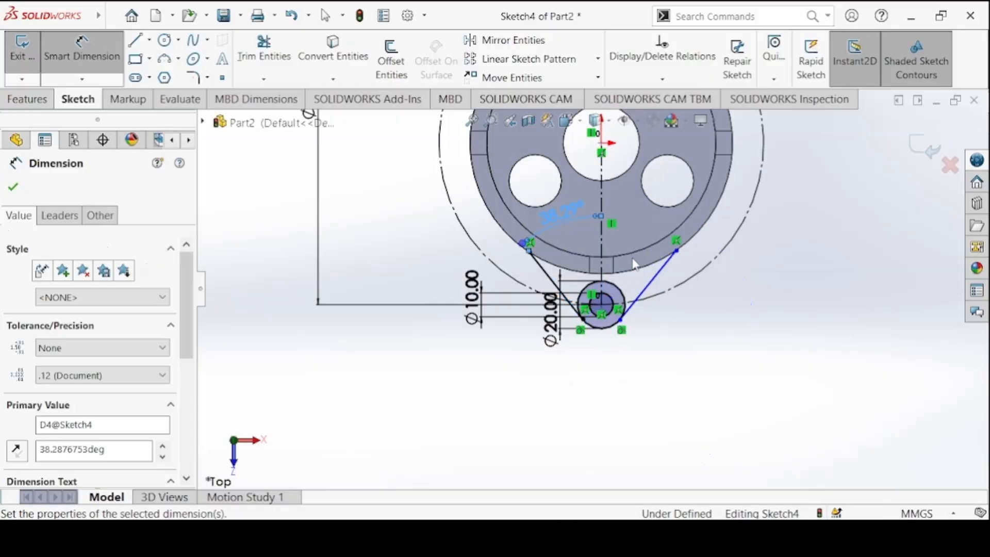
Dimension the right slanted line at 15° to the vertical construction line.
left_click(657, 275)
left_click(601, 227)
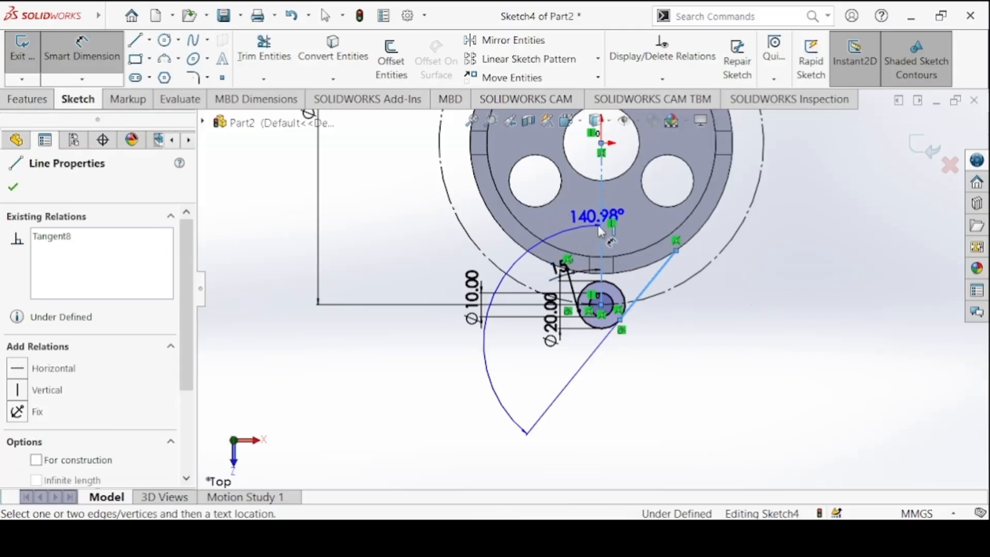
left_click(629, 217)
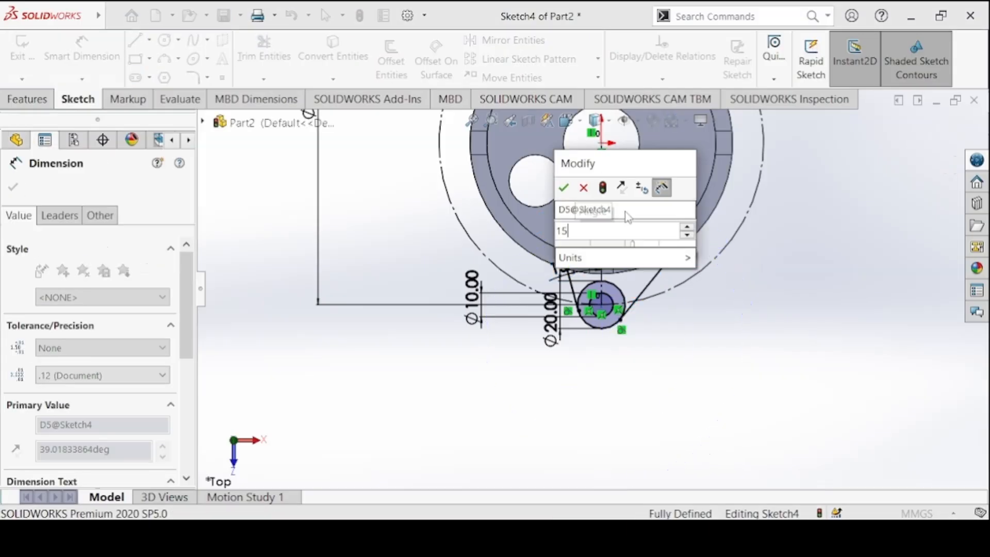
key("Return")
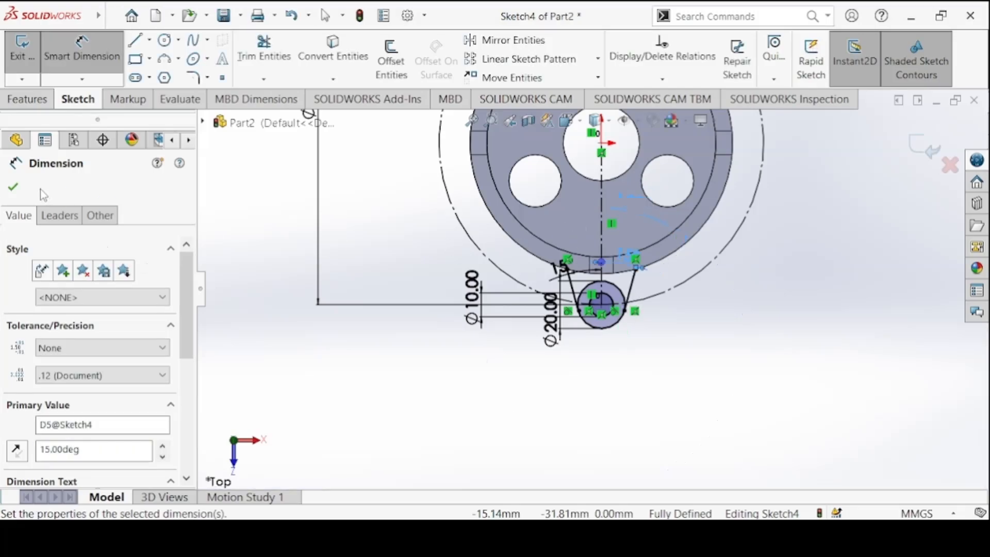
left_click(13, 187)
Convert the cup's outer circular edges around the lug, including the short notch segment, into sketch entities.
mouse_move(488, 241)
middle_mouse_down("shift")
mouse_move(392, 194)
mouse_move(372, 173)
middle_mouse_up("shift")
left_click(330, 57)
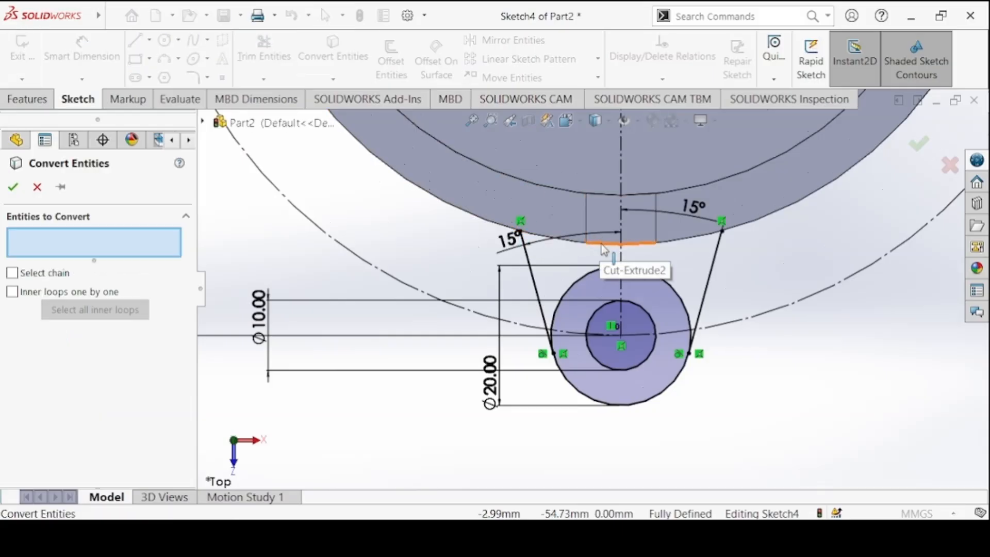
left_click(668, 239)
left_click(631, 243)
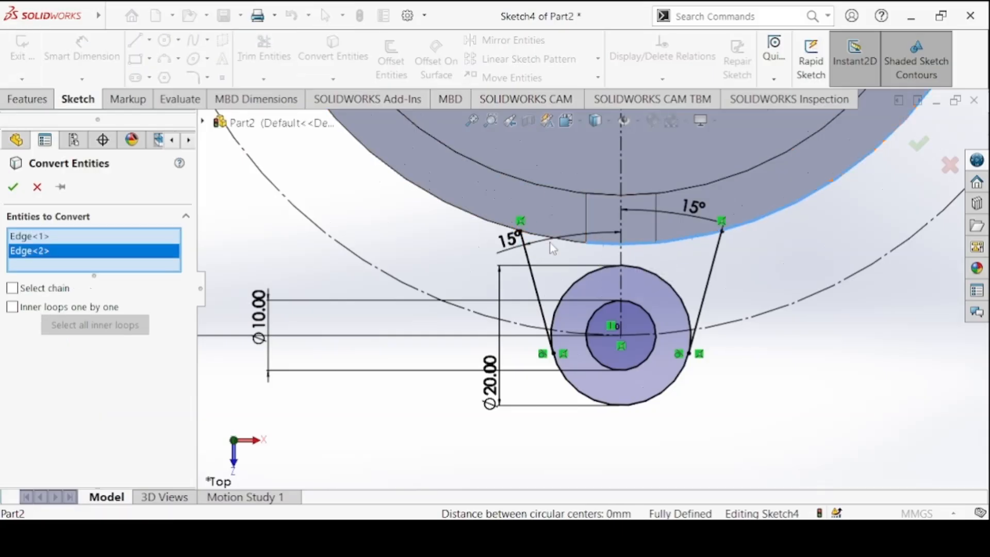
left_click(552, 242)
left_click(12, 187)
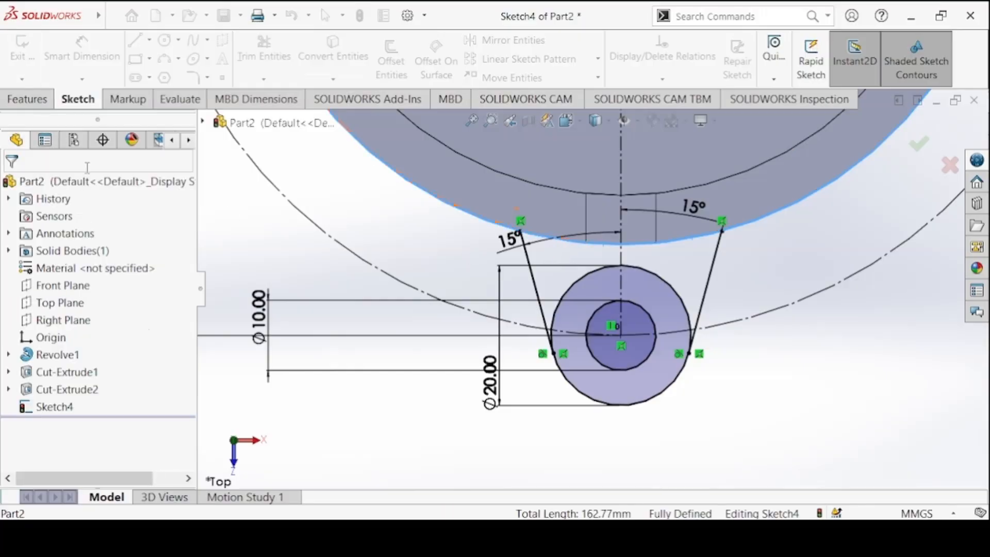
Trim away the converted cup edge outside the slanted lines and the upper part of the 20 mm lug circle.
left_click(264, 49)
left_click(432, 198)
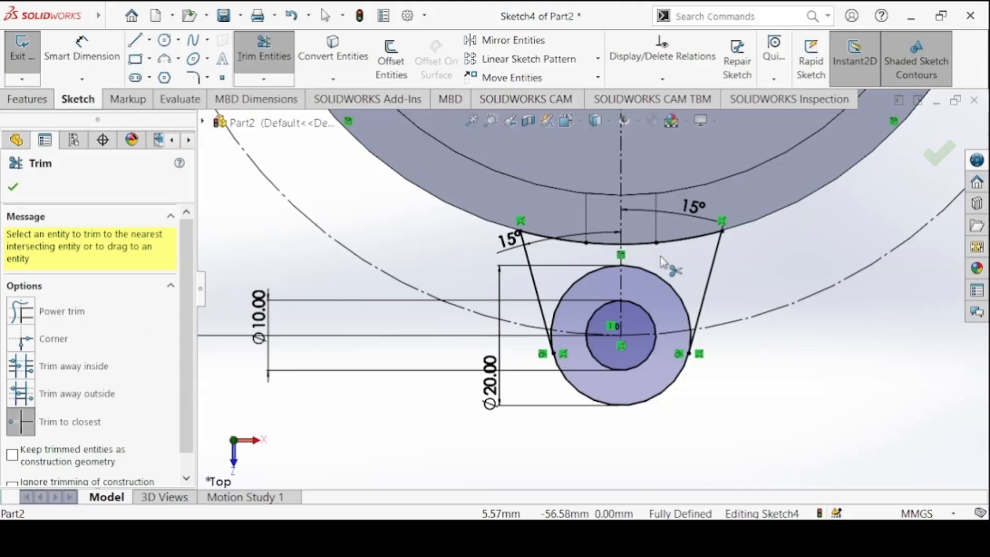
left_click(664, 276)
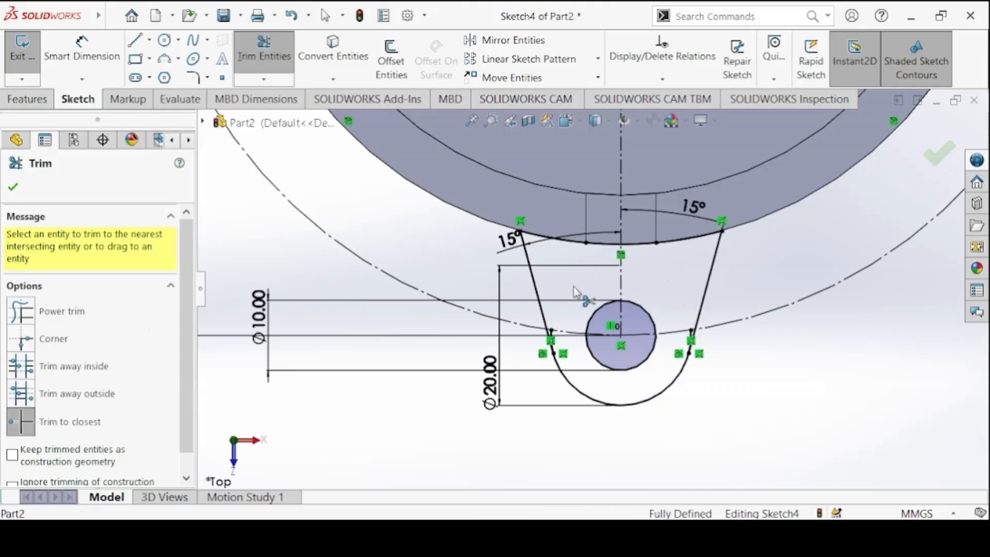
left_click(13, 187)
Trim the two short leftover arc pieces of the 20 mm circle beside the tangent points to close the lug outline.
scroll(424, 230, "down", 5)
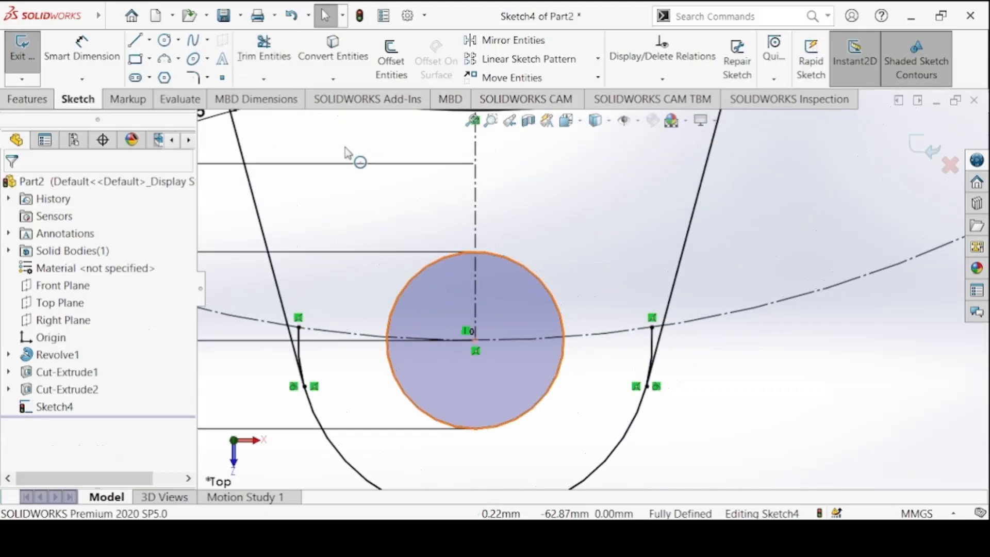
left_click(247, 55)
left_click(302, 356)
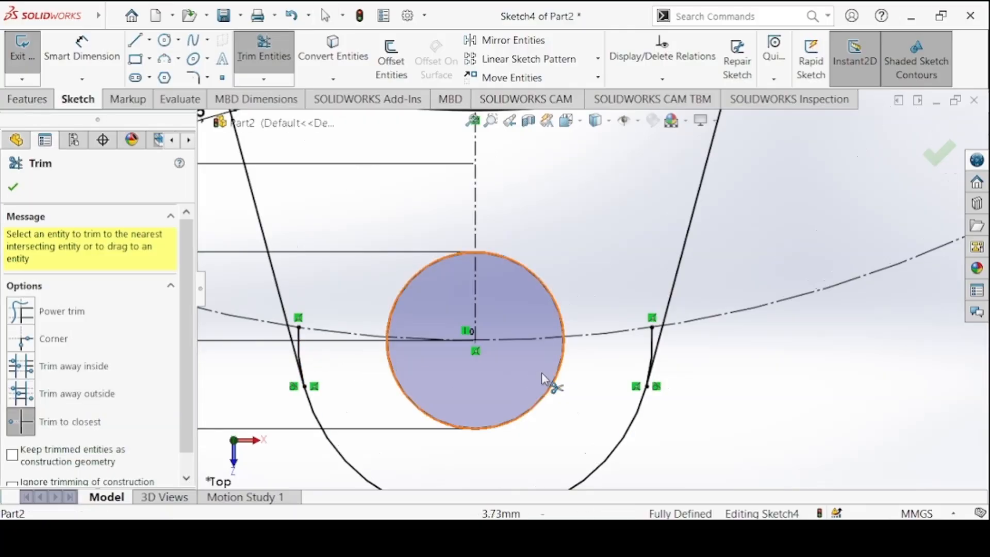
left_click(650, 352)
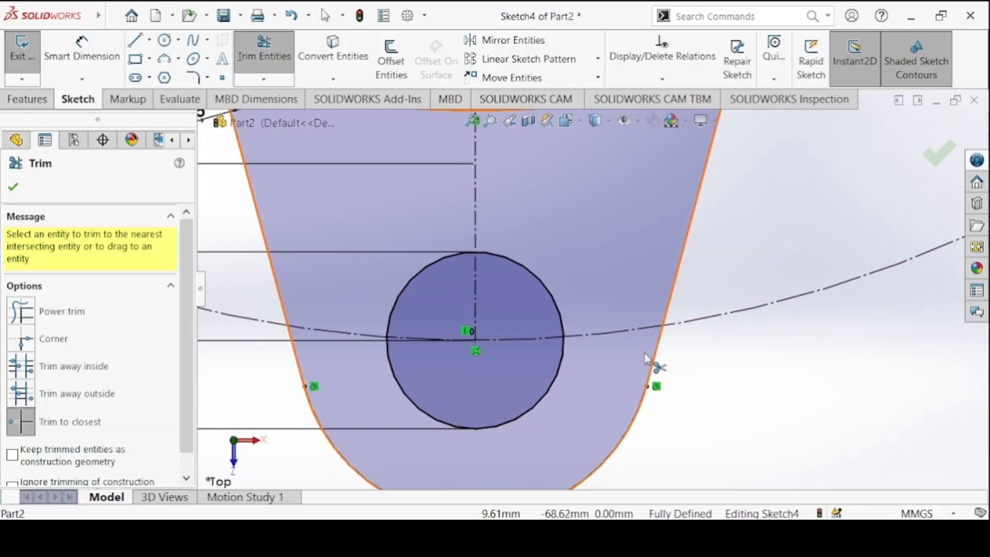
left_click(12, 189)
Circular-pattern the lug outline and its 10 mm hole in the sketch about the origin, with 3 equally spaced instances over 360°.
scroll(420, 309, "up", 5)
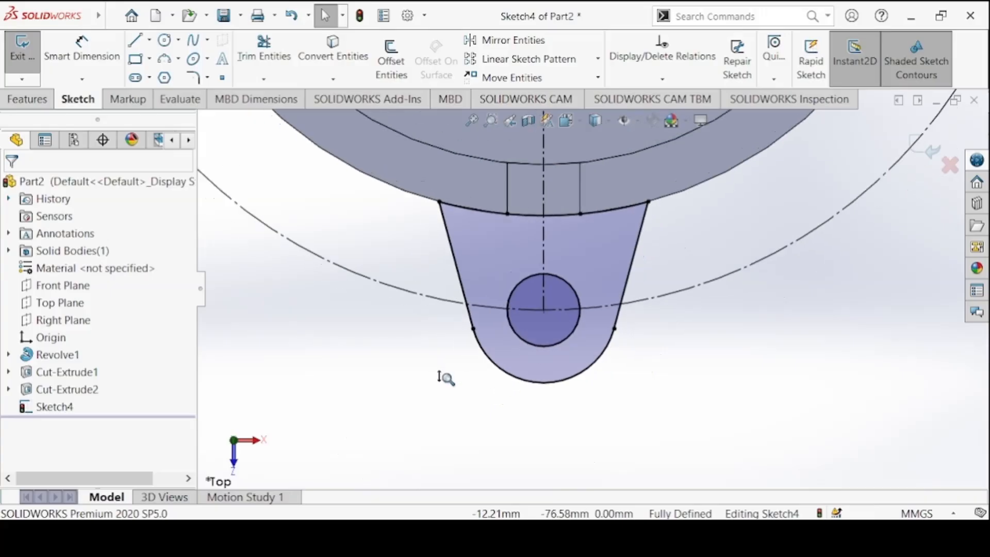
scroll(442, 376, "down", 2)
scroll(584, 260, "up", 2)
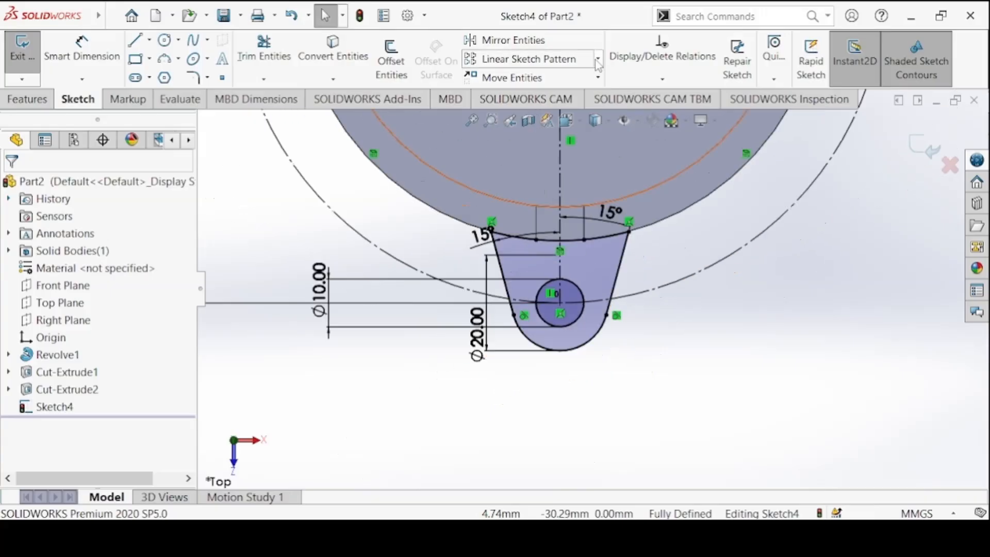
left_click(598, 60)
left_click(574, 96)
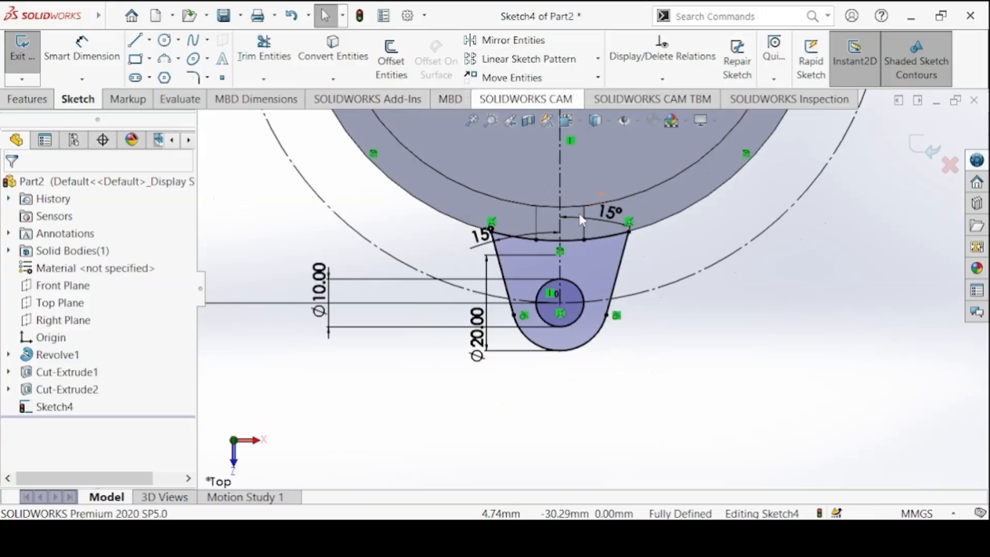
left_click(609, 268)
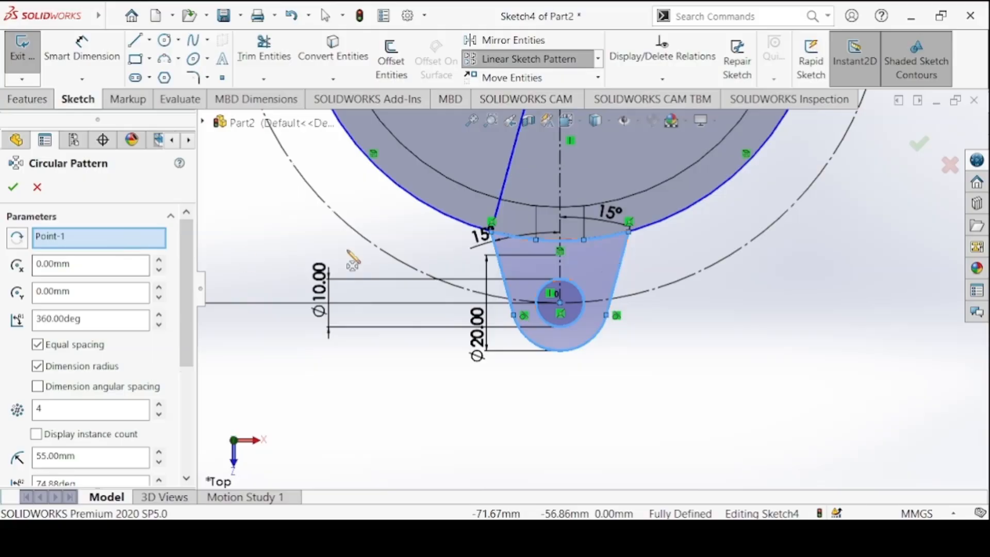
scroll(389, 323, "up", 5)
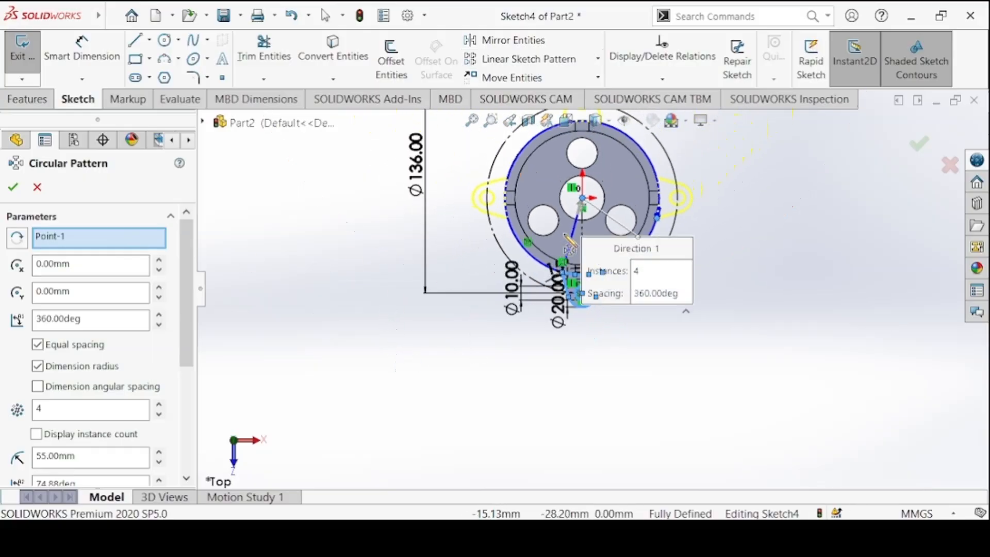
middle_click_drag(468, 203, 329, 122, "shift")
left_click(110, 238)
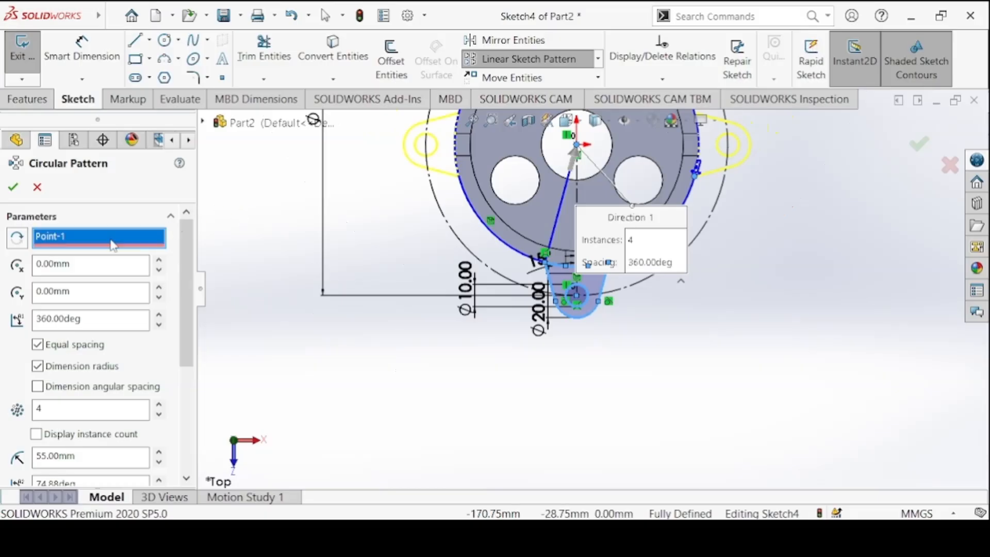
scroll(79, 318, "down", 5)
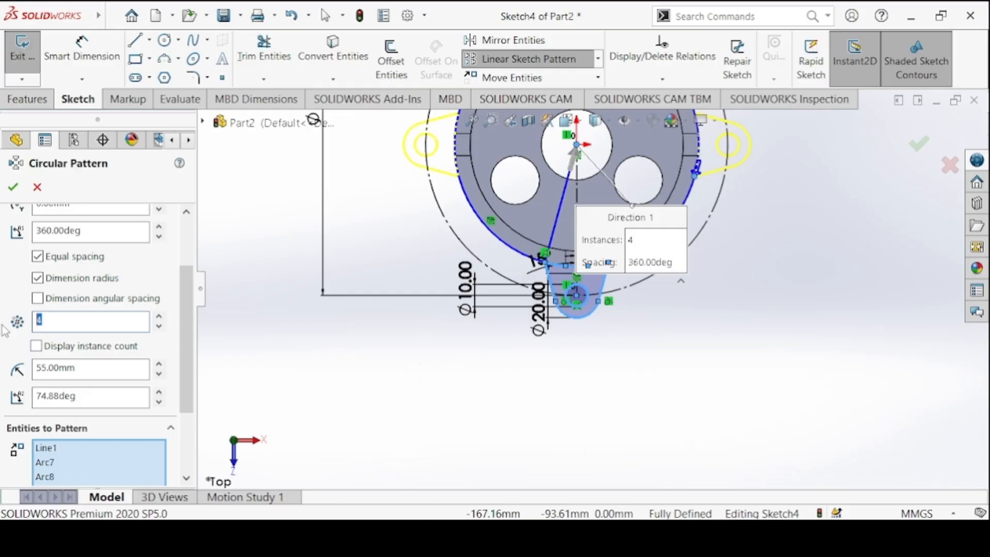
type("3")
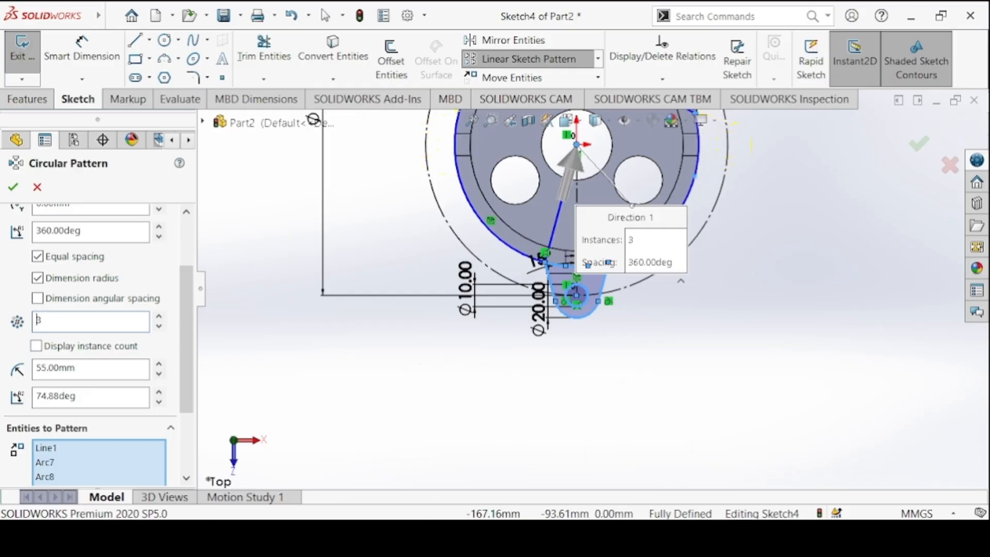
scroll(496, 395, "up", 4)
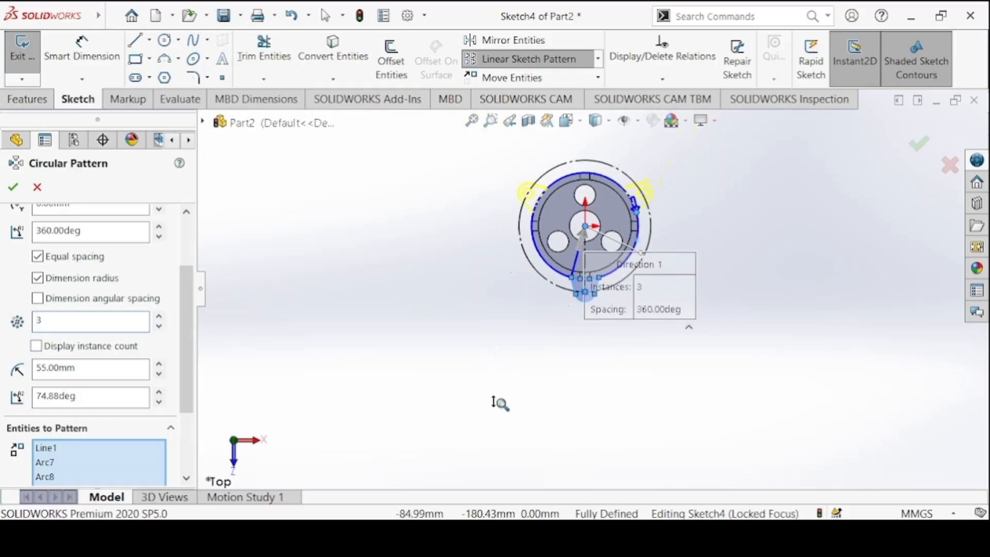
left_click(12, 185)
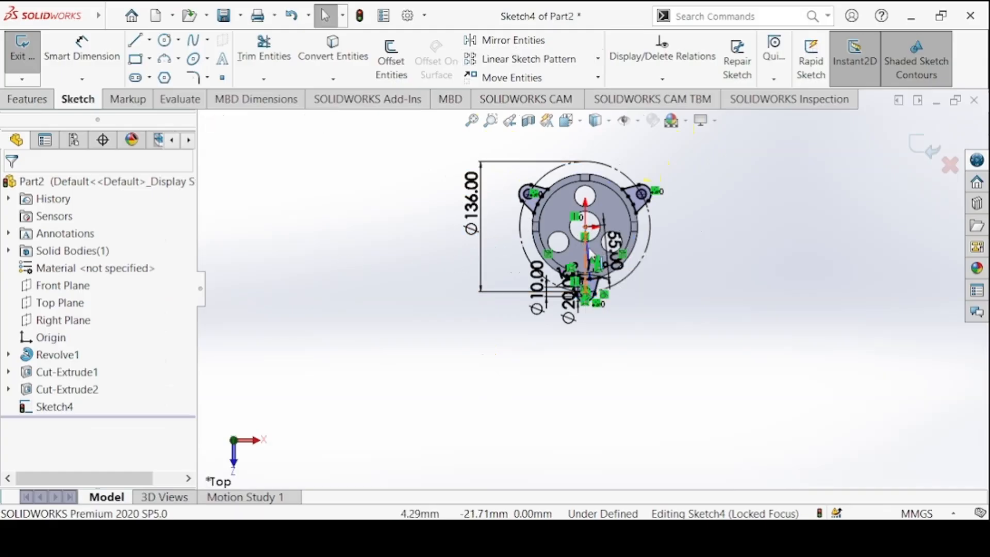
Extrude the three lug profiles as a blind 14 mm boss merged with the cup body.
scroll(588, 289, "down", 8)
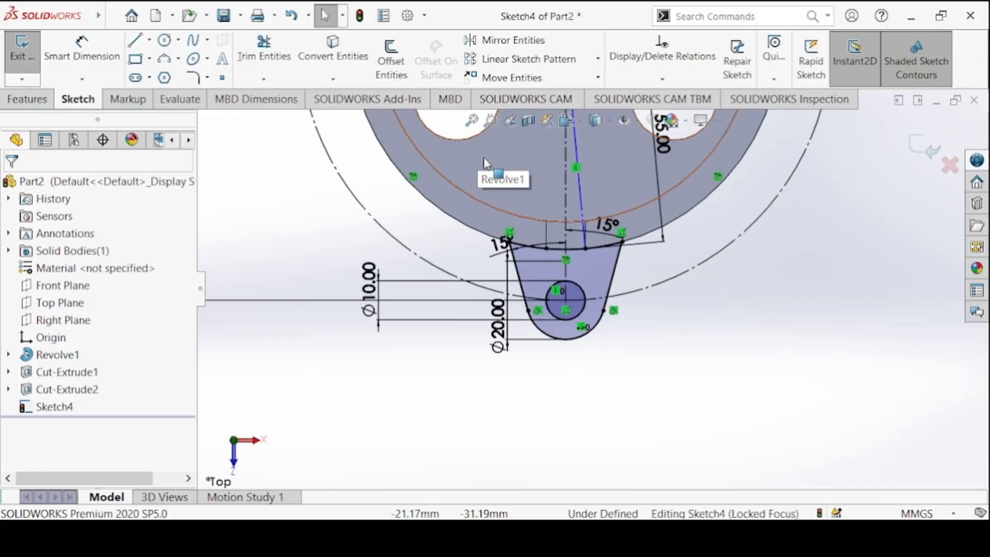
scroll(582, 186, "up", 5)
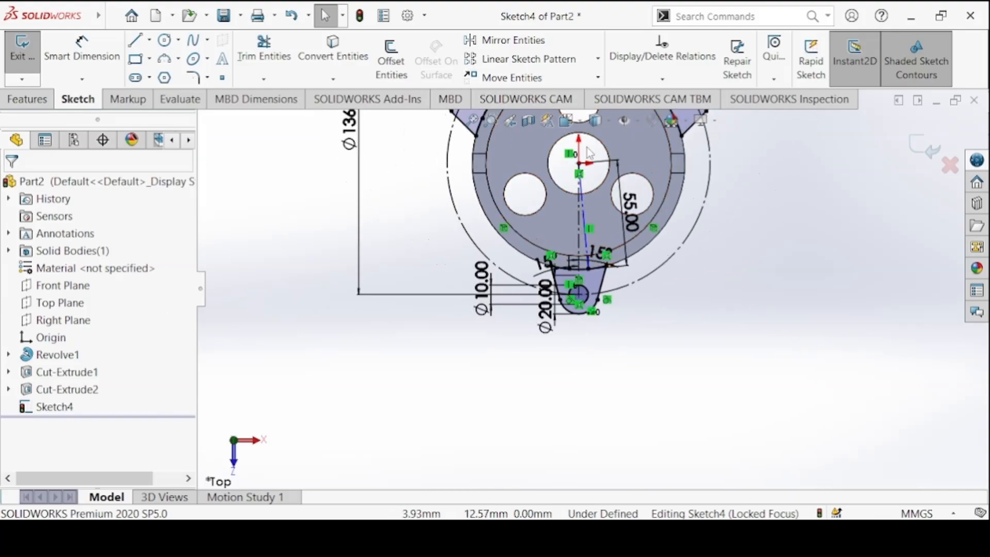
left_click(54, 100)
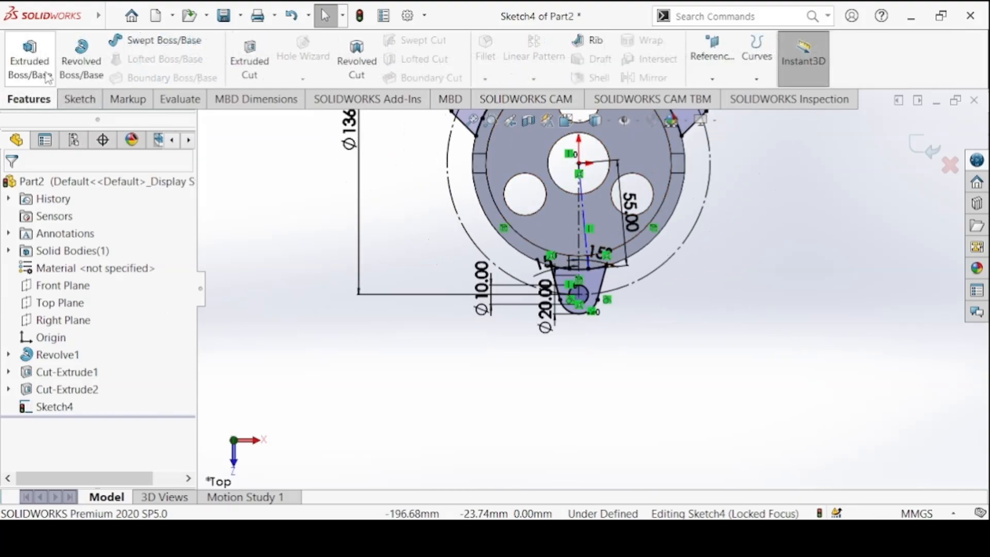
left_click(29, 61)
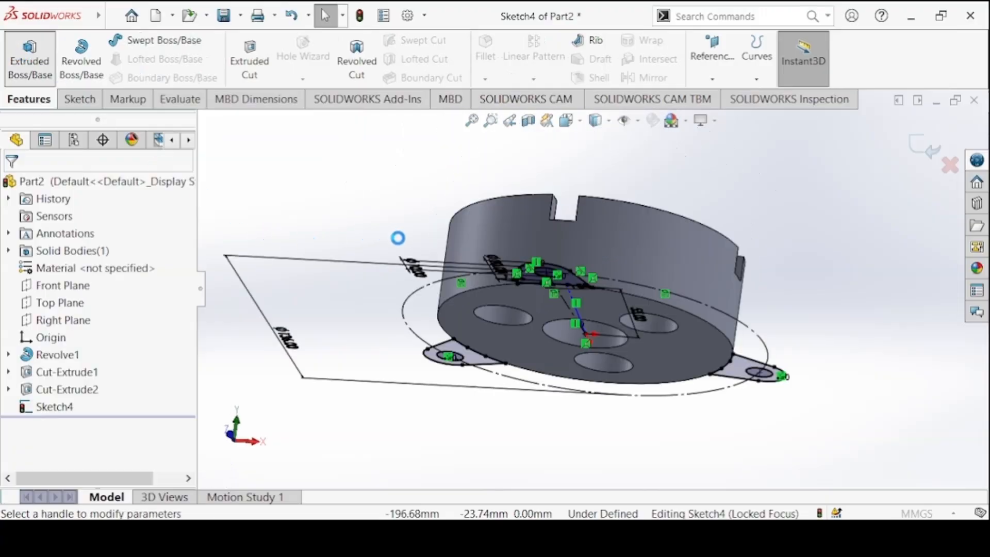
left_click(461, 538)
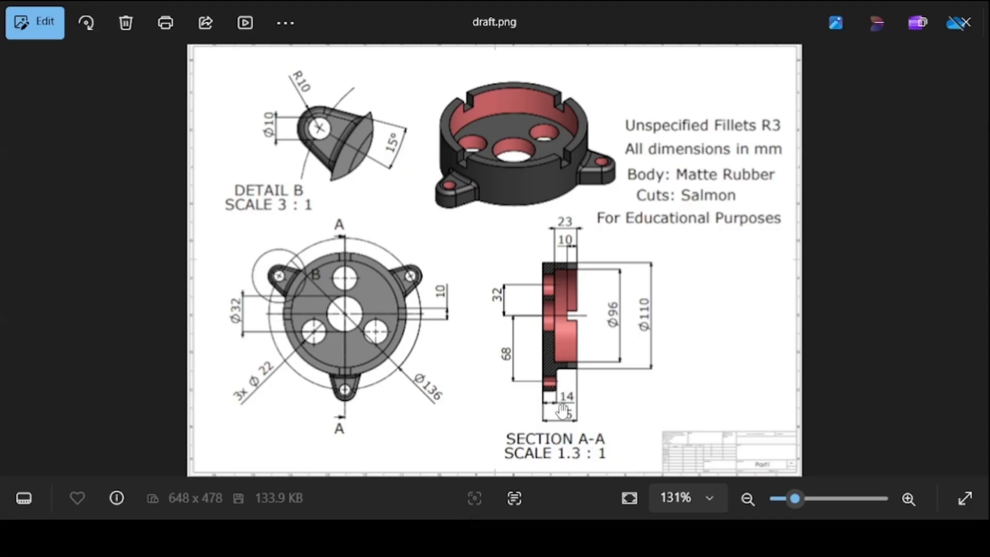
left_click(462, 538)
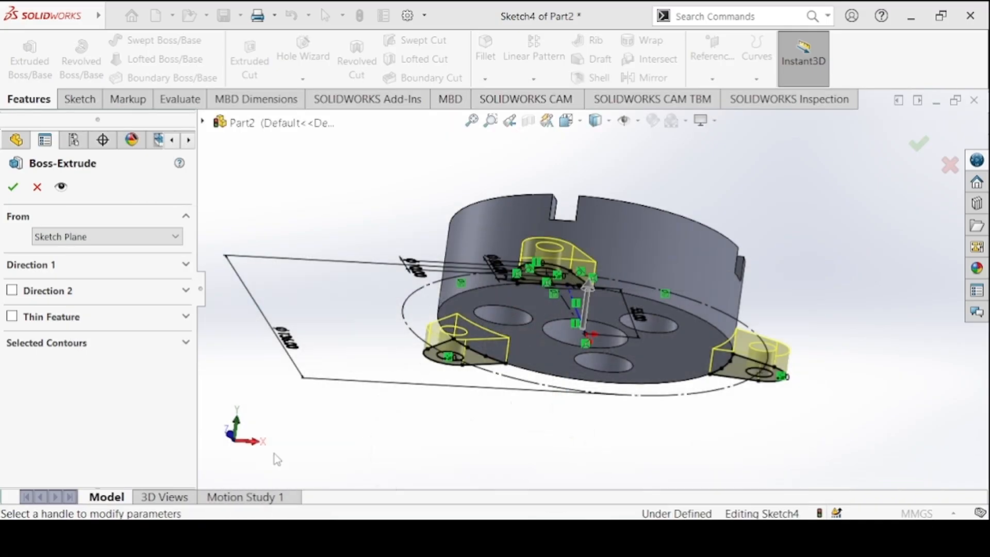
left_click(58, 272)
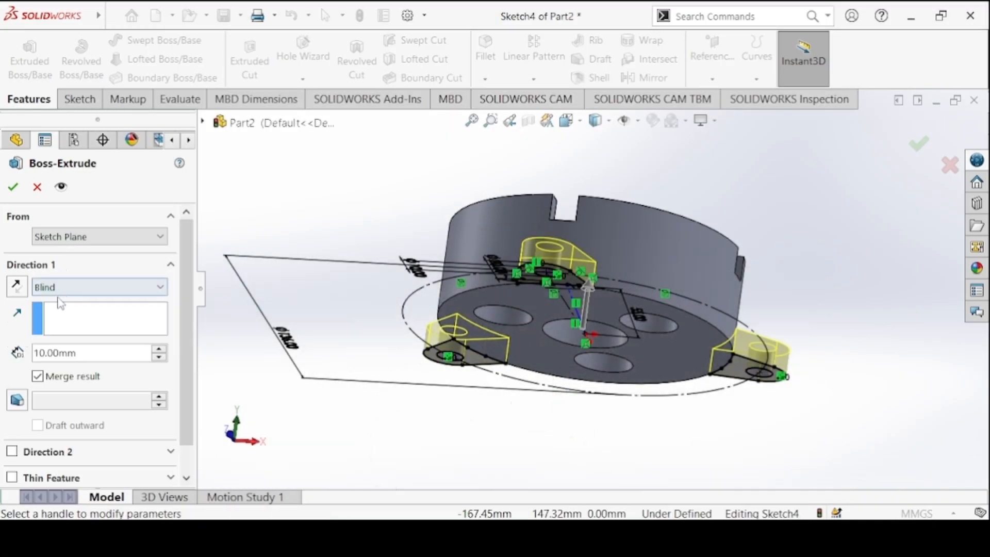
left_click(89, 355)
type("14")
key("Return")
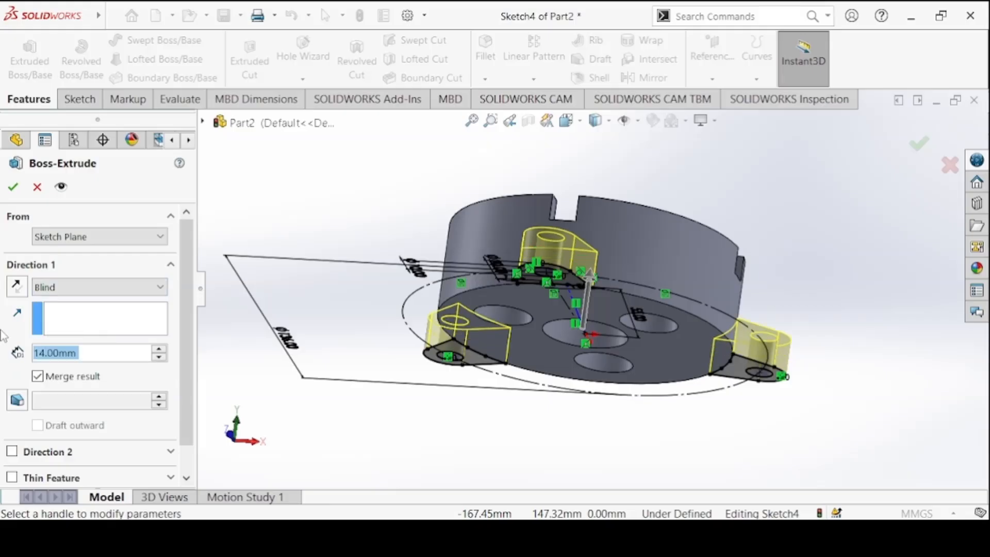
left_click(11, 190)
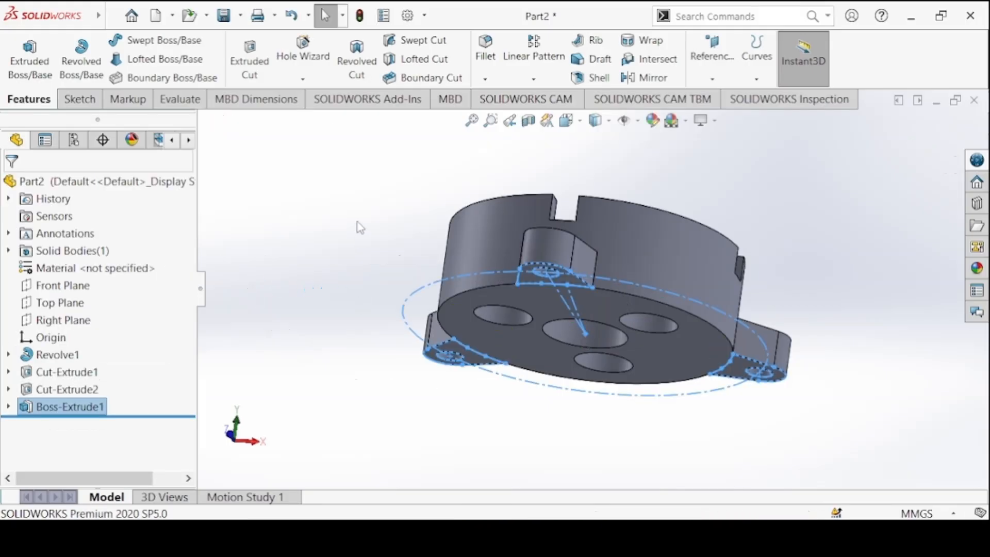
key("ctrl+7")
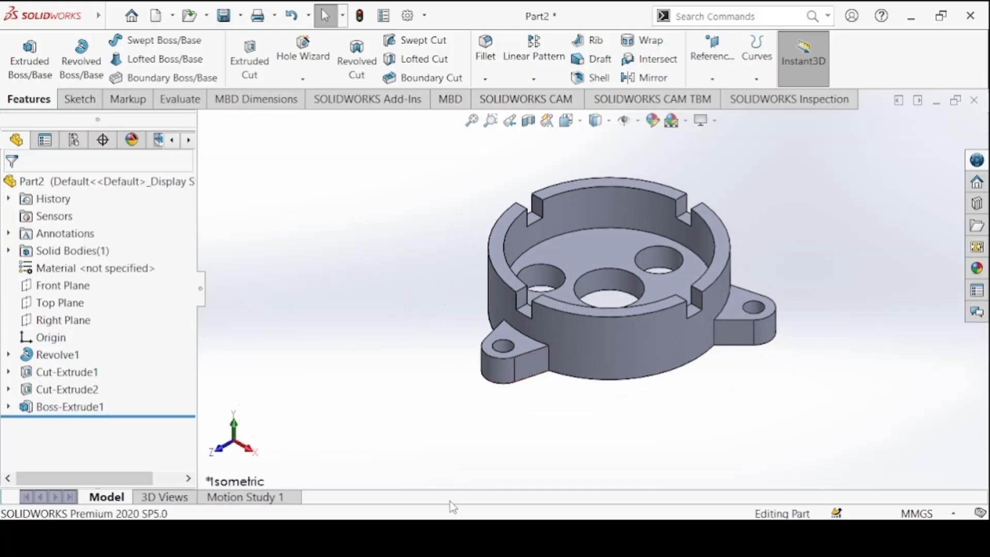
Start a 3 mm symmetric fillet, selecting the first lug's edges against the cup wall and its top outer edge.
left_click(453, 537)
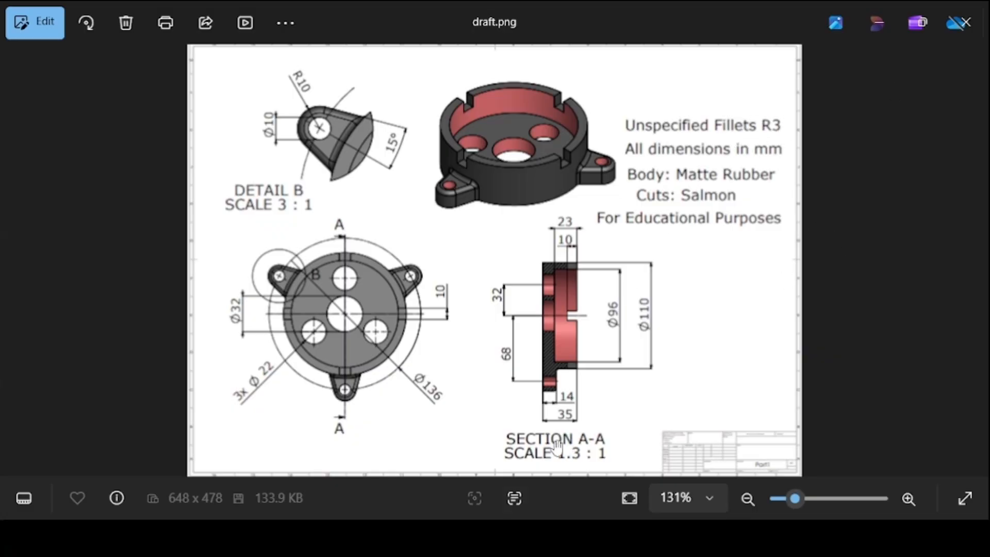
left_click(487, 538)
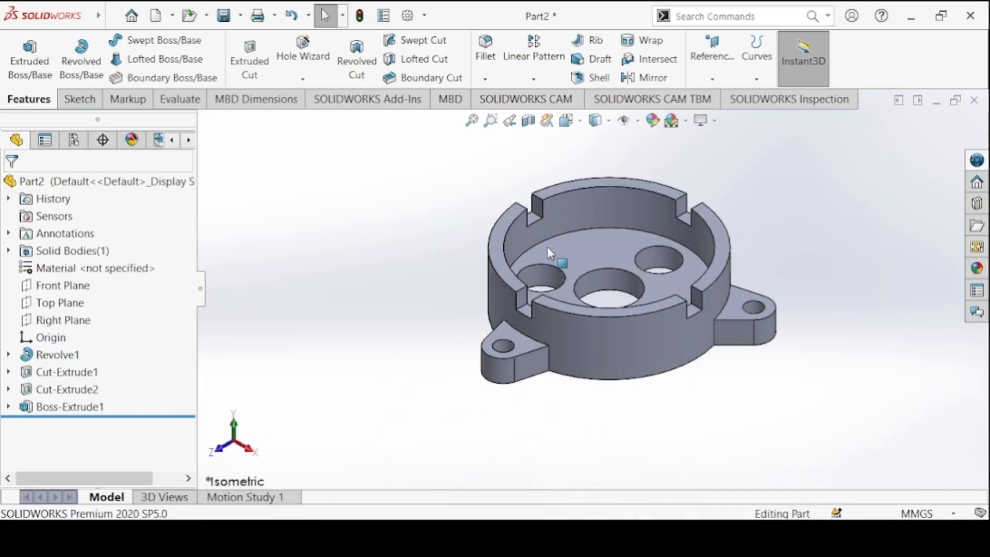
left_click(489, 62)
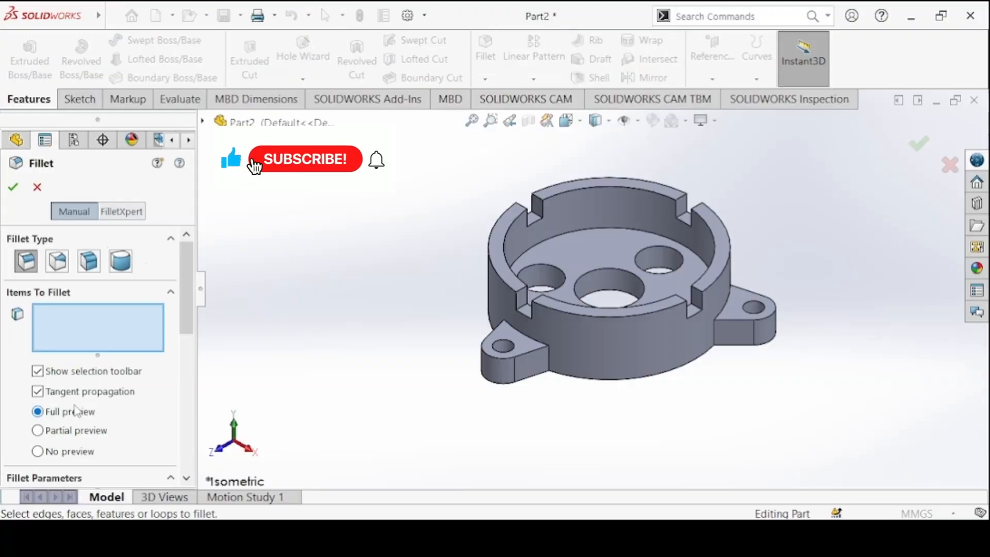
scroll(61, 417, "down", 5)
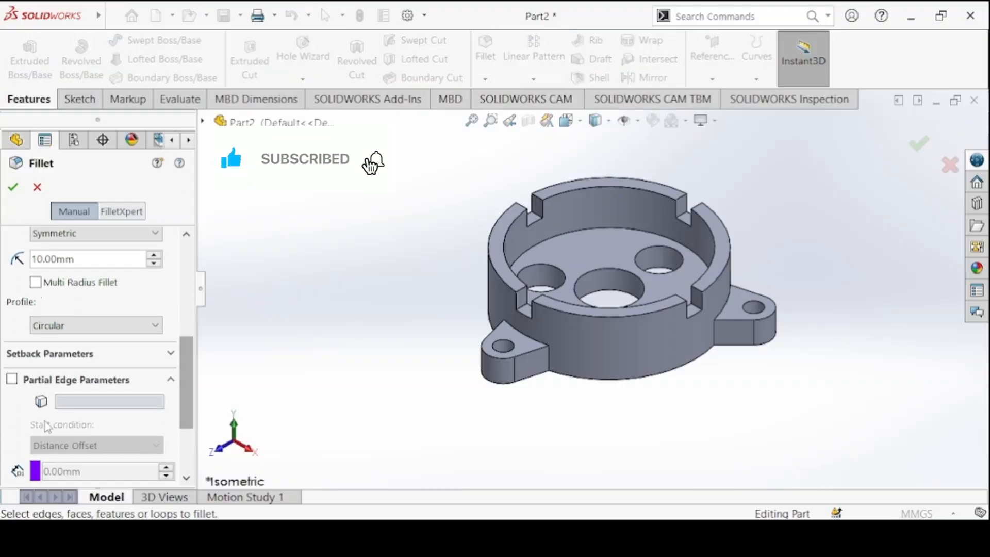
left_click(77, 256)
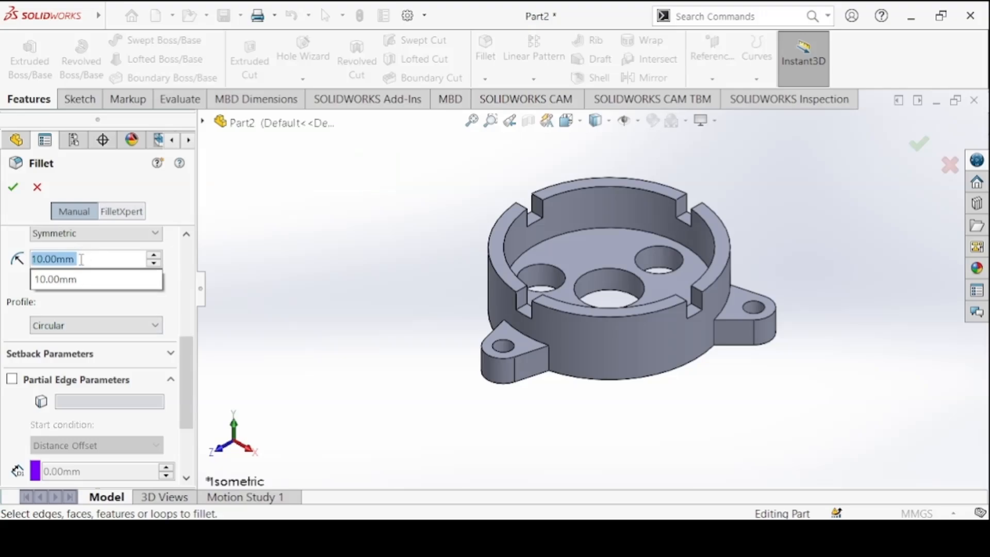
type("3")
key("Return")
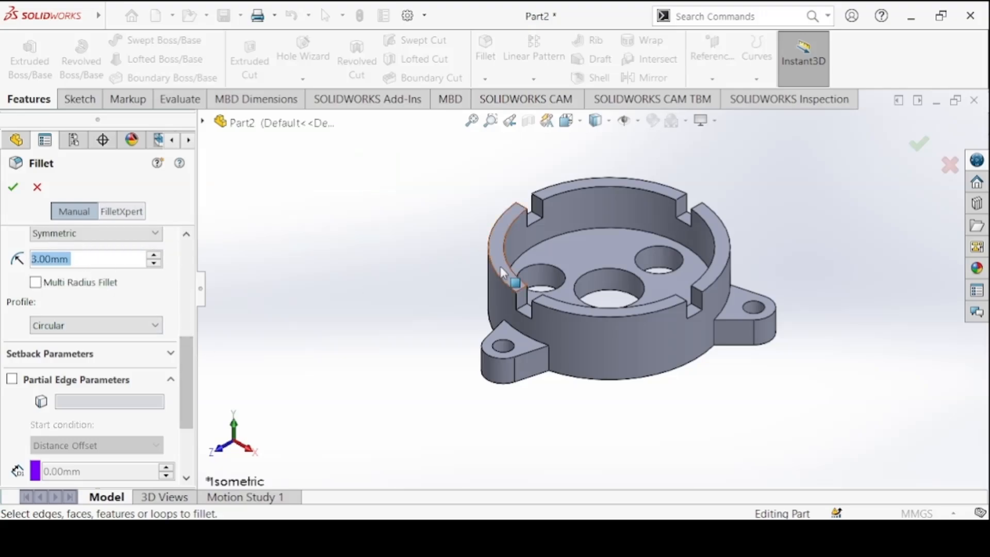
left_click(524, 329)
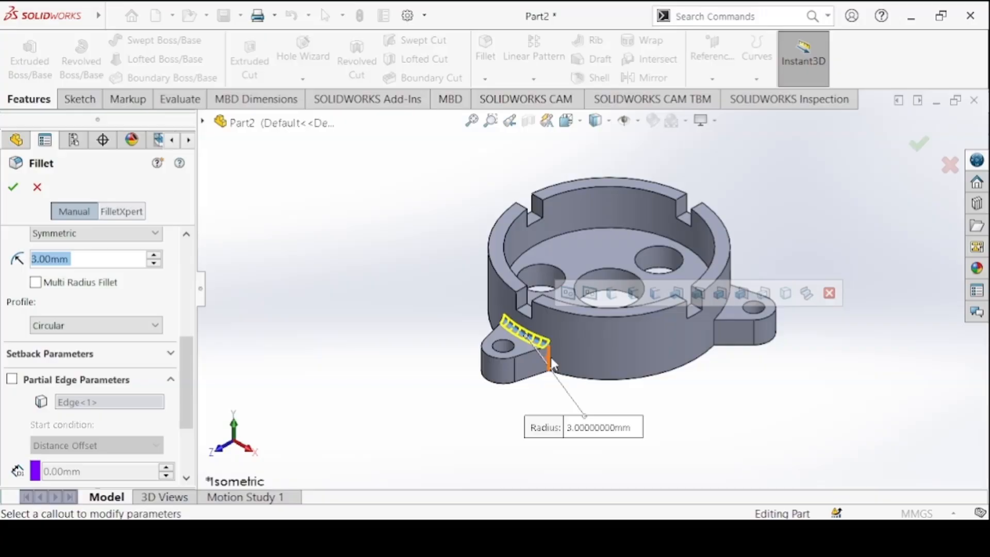
left_click(550, 361)
middle_click_drag(551, 364, 595, 396)
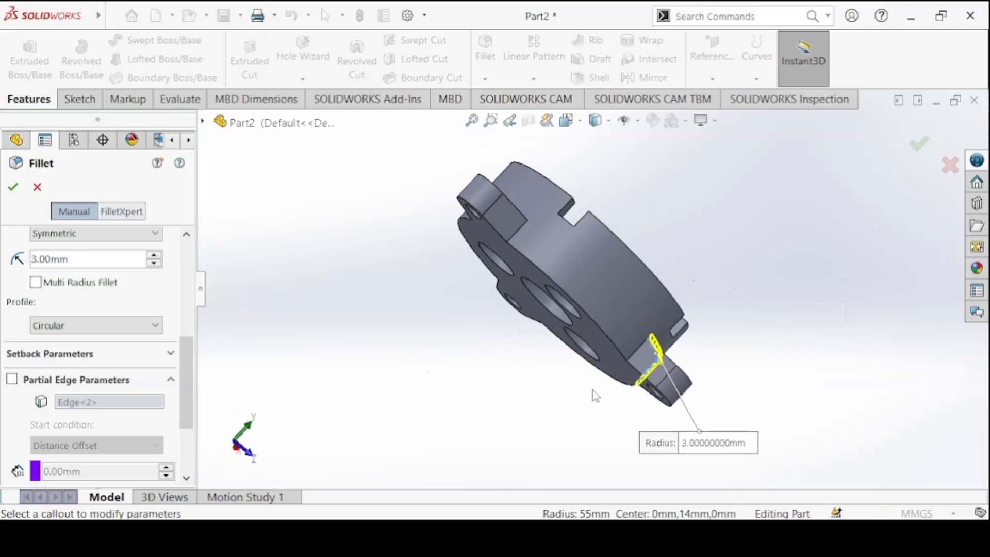
left_click(634, 356)
middle_click_drag(494, 384, 598, 320)
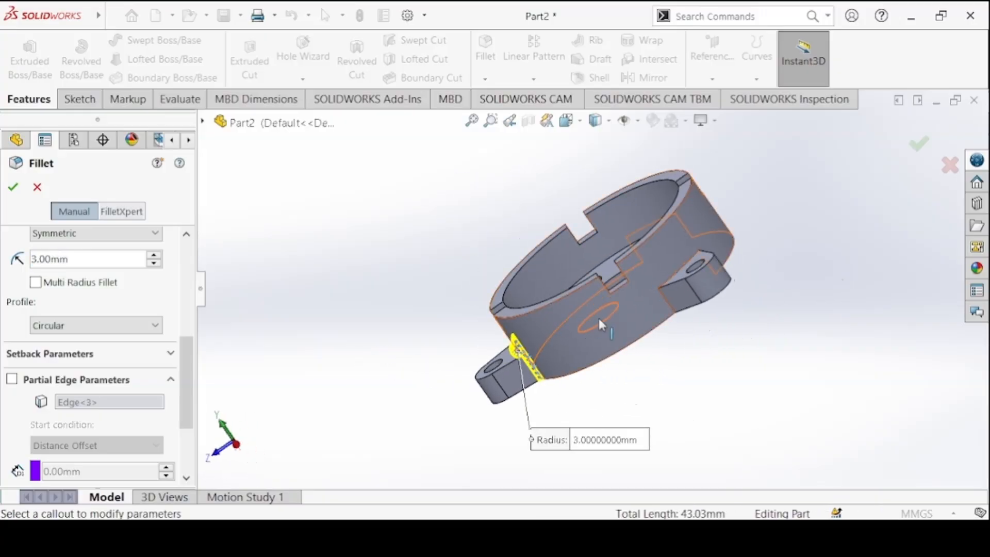
left_click(504, 366)
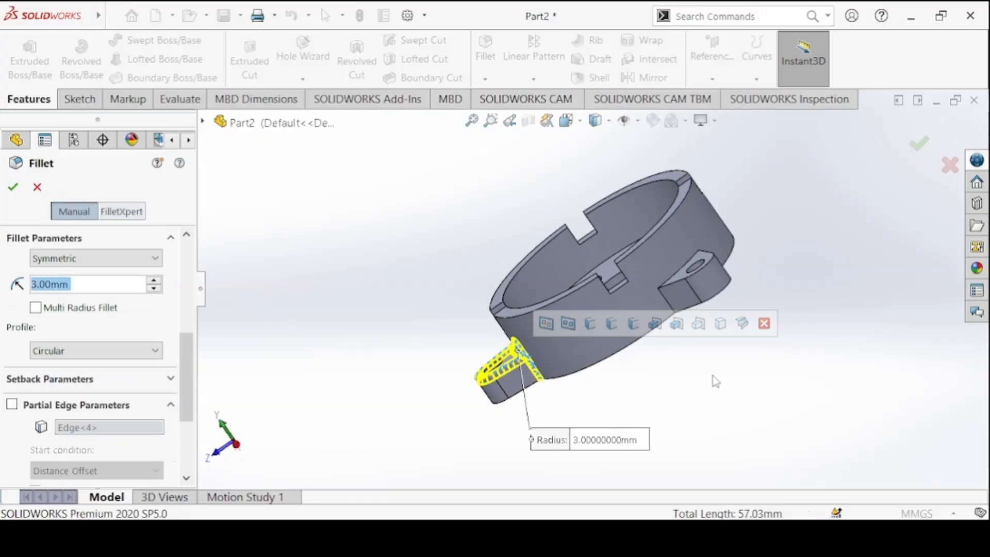
Add the top outer and cup-wall junction edges of the other two lugs to the fillet and apply it.
left_click(706, 267)
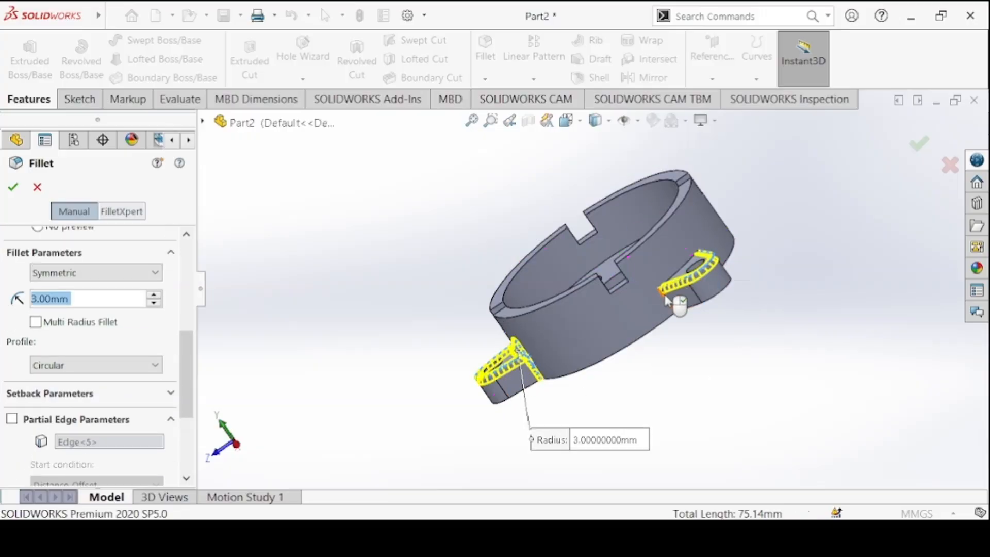
left_click(666, 302)
middle_click_drag(763, 332, 702, 300)
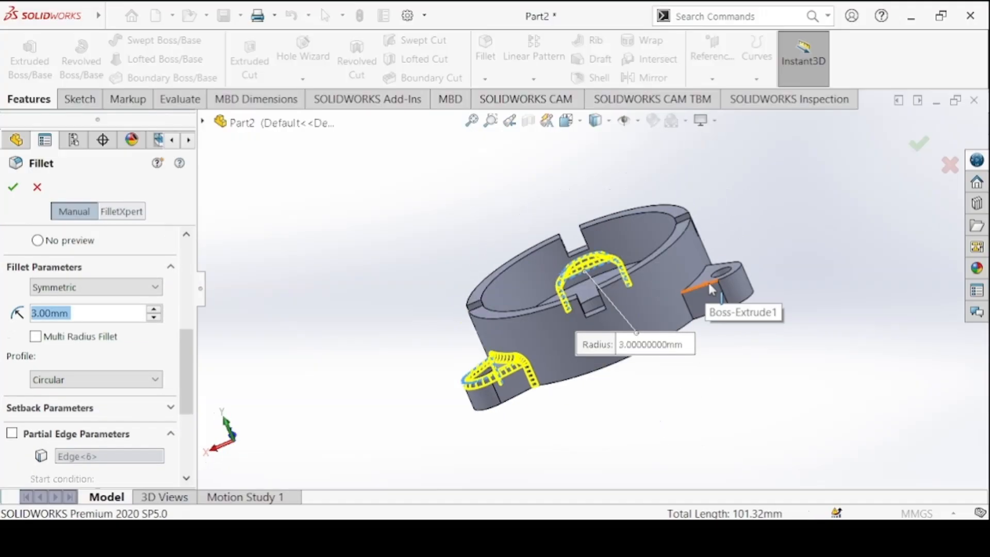
left_click(708, 281)
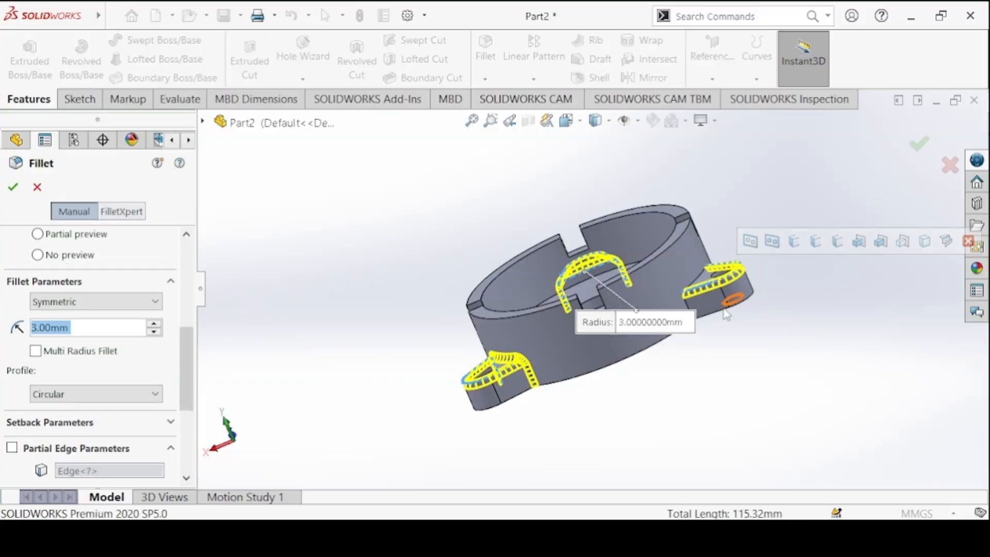
left_click(694, 312)
middle_click_drag(694, 312, 532, 411)
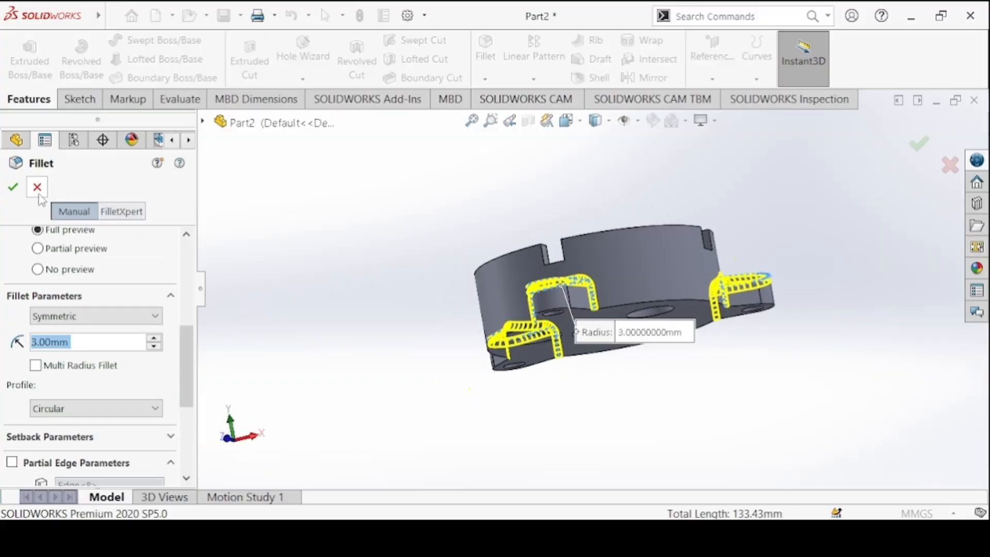
left_click(13, 186)
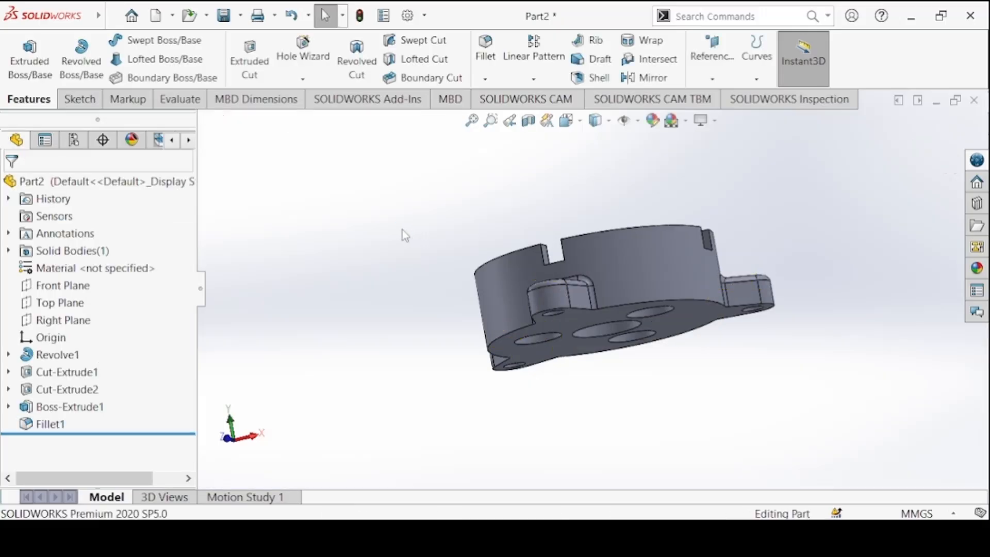
Apply the matte rubber appearance to the whole part.
key("ctrl+7")
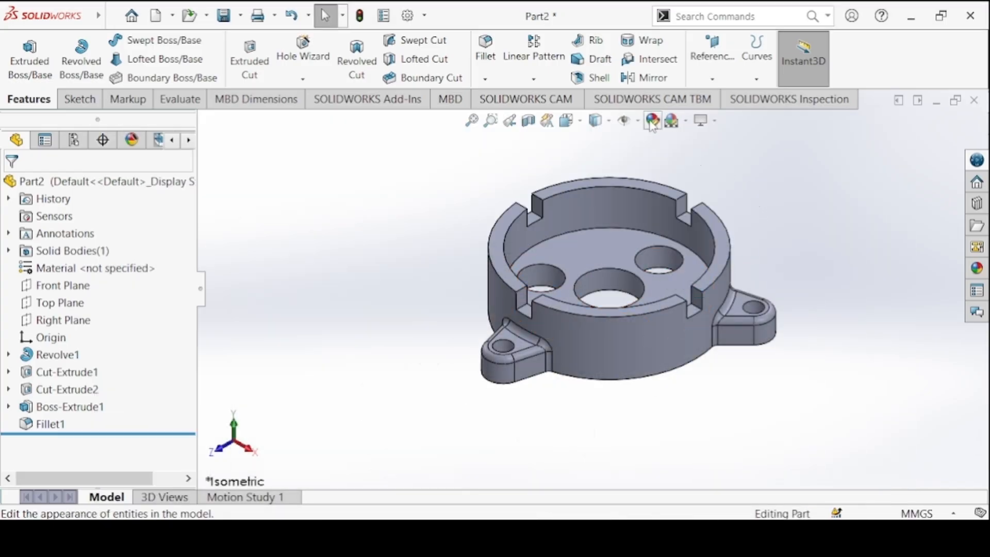
left_click(652, 121)
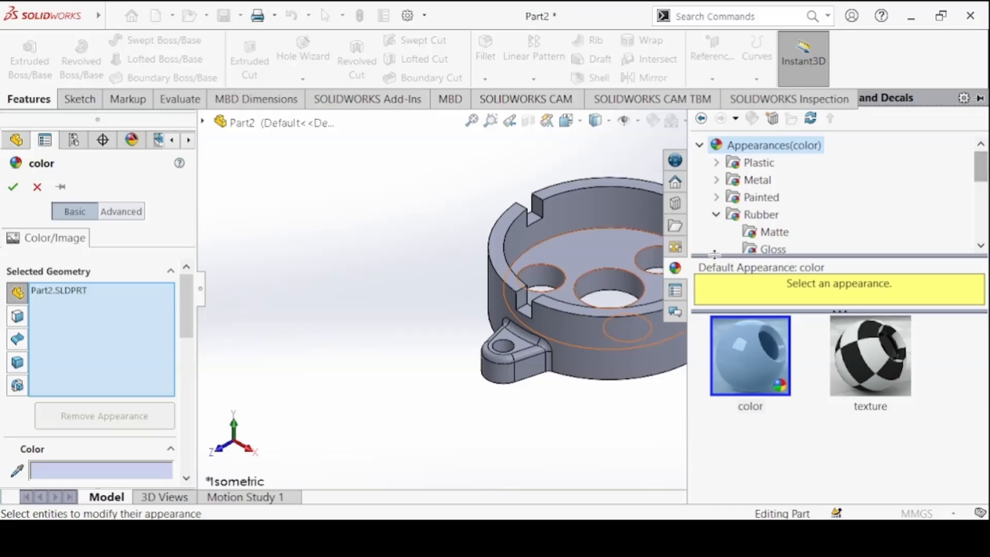
left_click(774, 231)
left_click(750, 356)
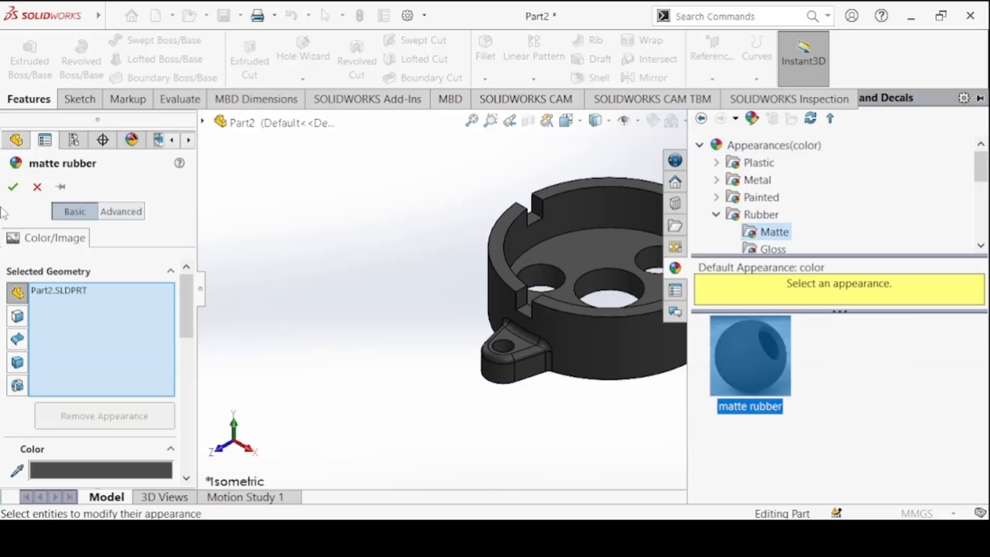
left_click(13, 187)
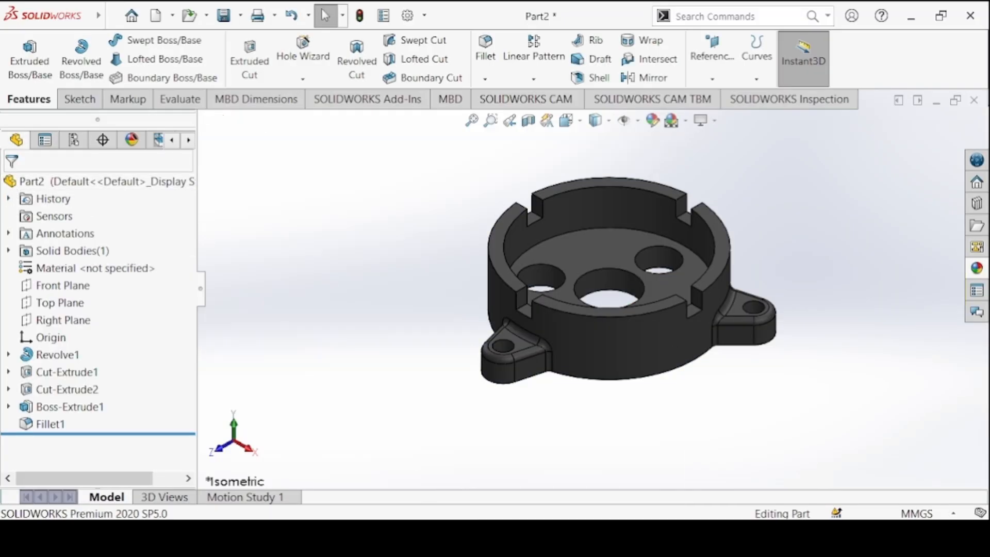
Check the cut colour in draft.png, then select the cup's inner wall, one small floor hole and two lug hole faces in the part.
left_click(465, 538)
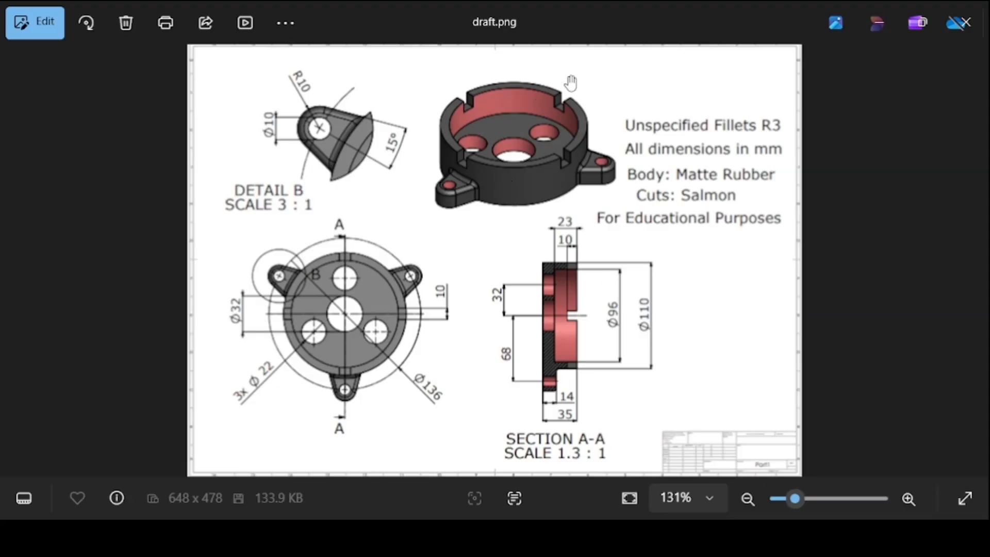
left_click(465, 538)
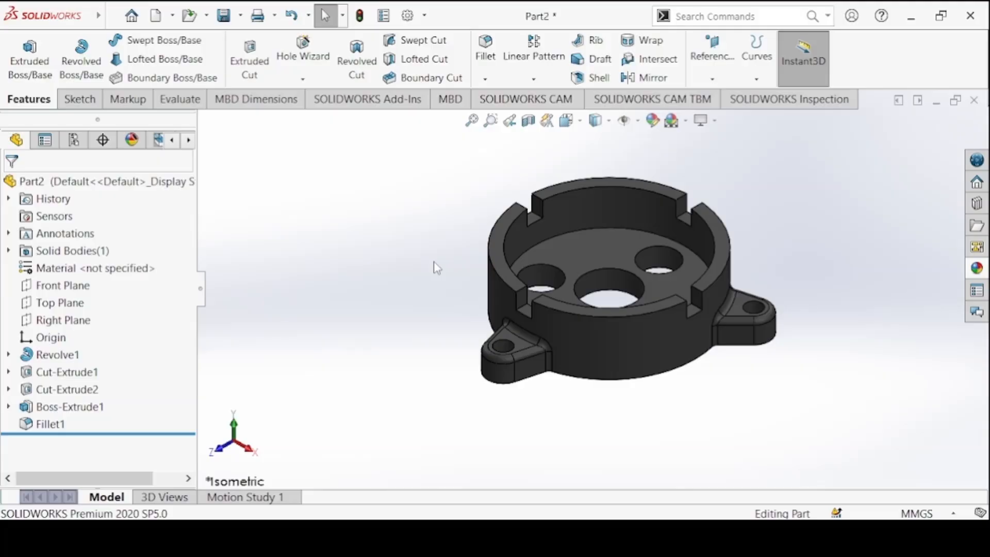
left_click(560, 220)
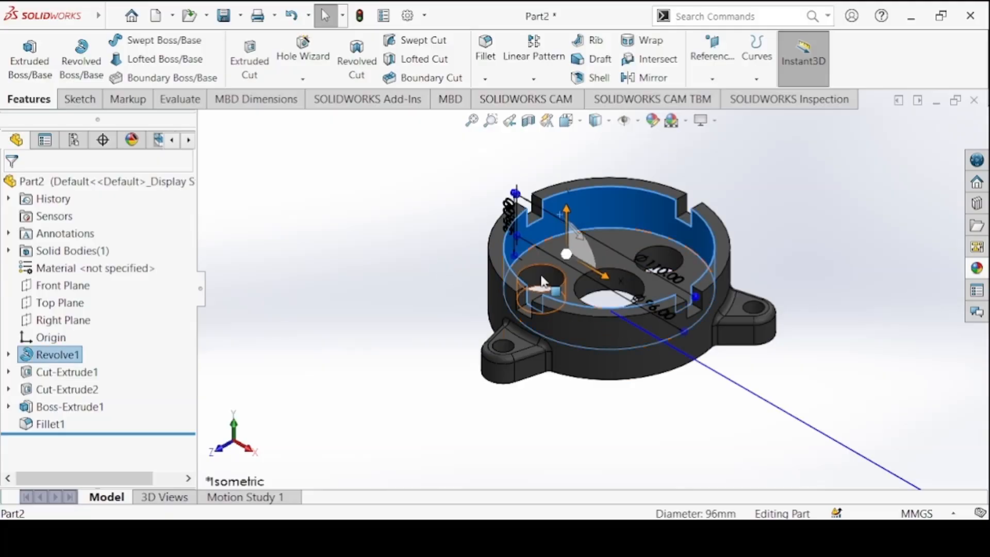
left_click(543, 284, "ctrl")
left_click(503, 351, "ctrl")
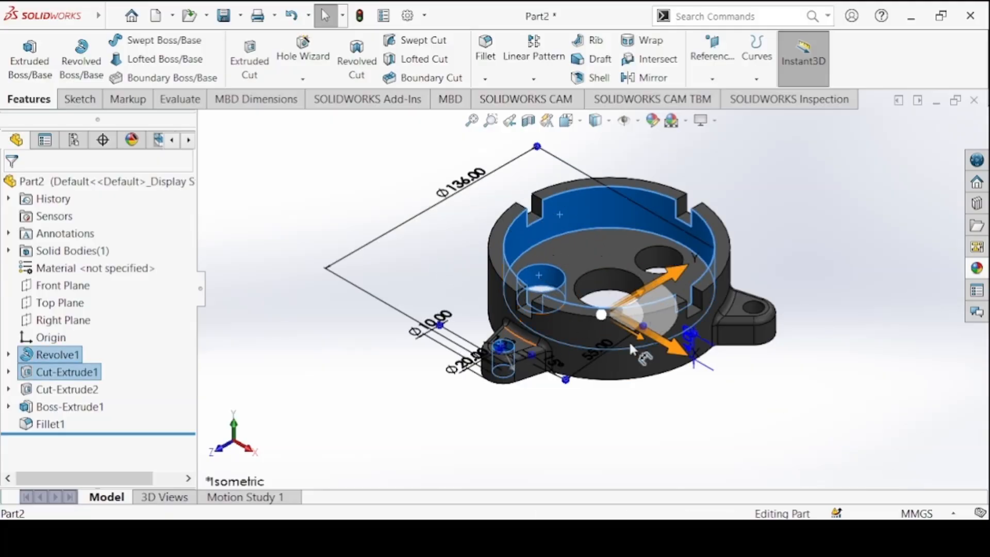
left_click(757, 306, "ctrl")
Add the central hole, the other two small floor holes and the third lug's hole to the face selection.
scroll(614, 252, "up", 3)
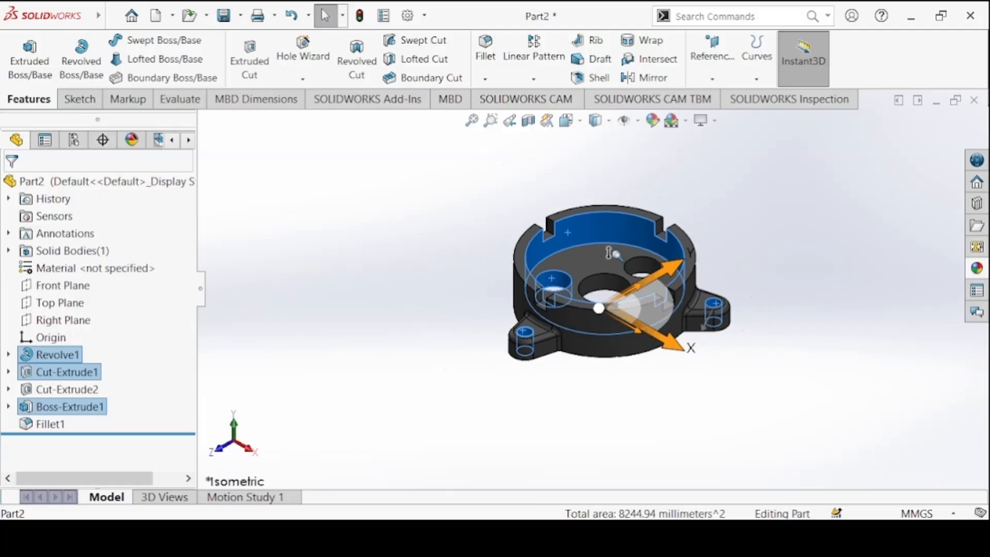
scroll(593, 222, "down", 4)
middle_click_drag(571, 251, 692, 241)
left_click(691, 241, "ctrl")
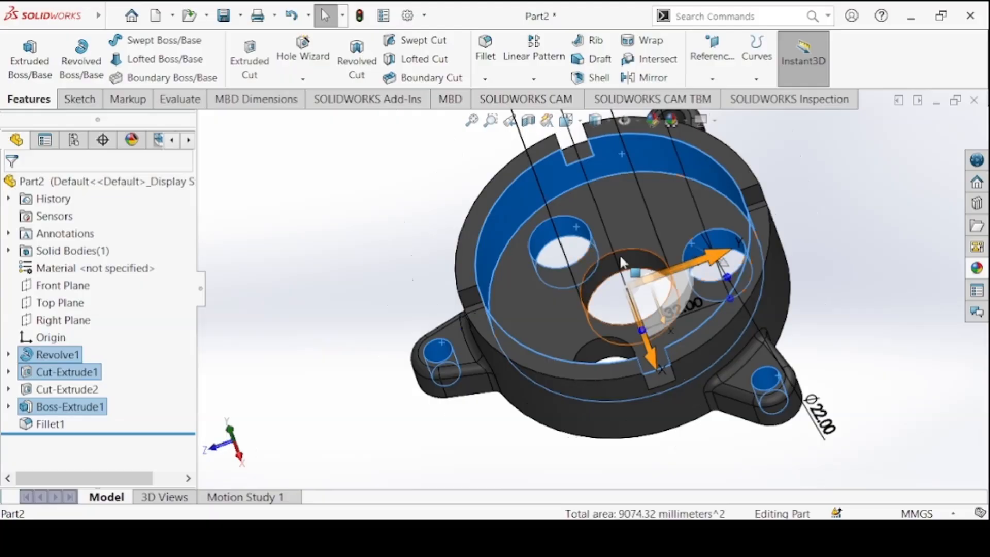
left_click(609, 283, "ctrl")
scroll(567, 298, "down", 3)
scroll(567, 298, "up", 2)
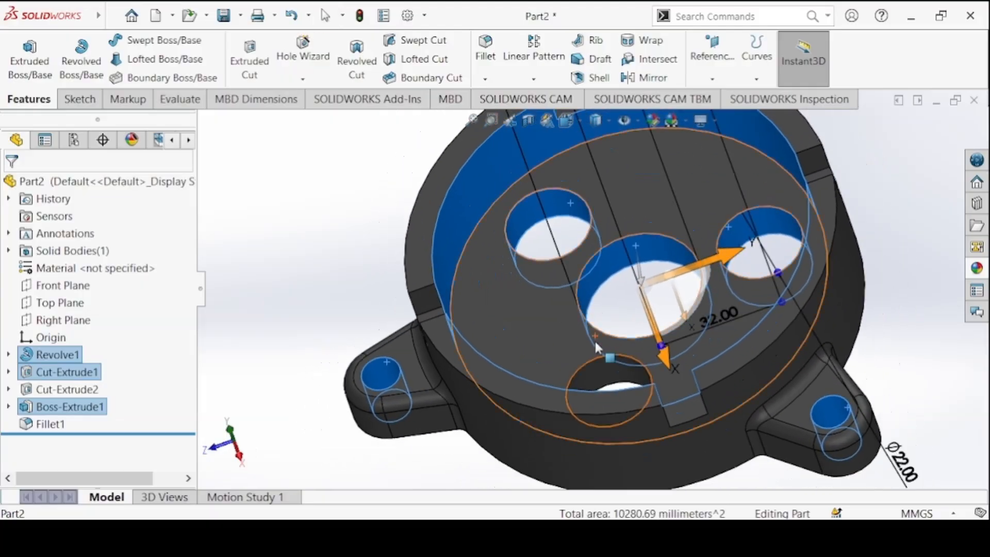
left_click(598, 367, "ctrl")
middle_click_drag(723, 205, 655, 289)
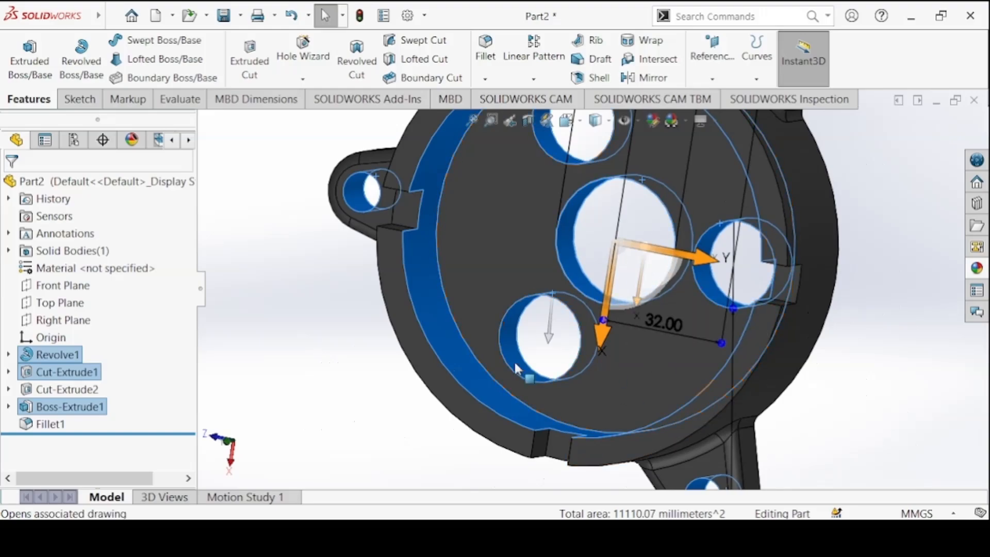
middle_click_drag(335, 299, 614, 219)
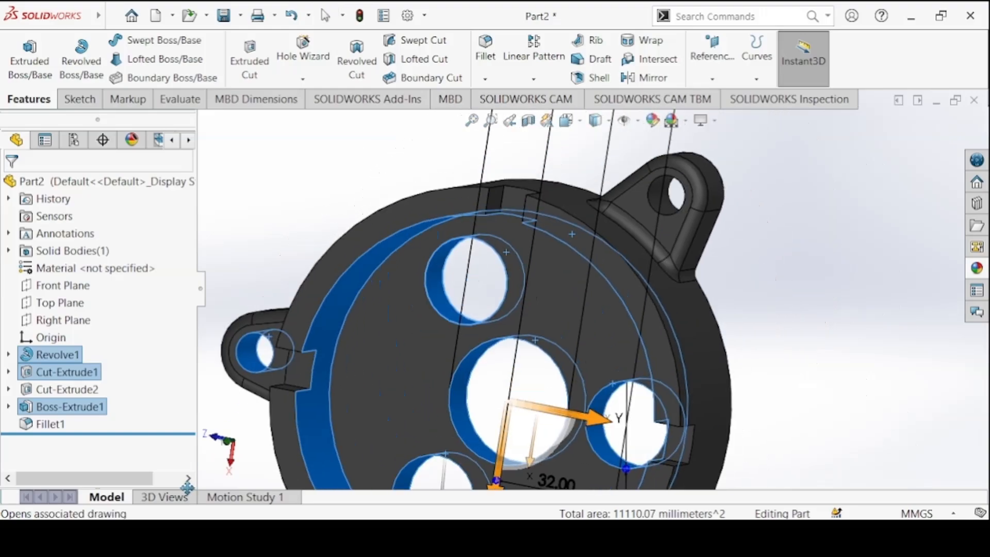
left_click(652, 194, "ctrl")
middle_click_drag(423, 313, 446, 275)
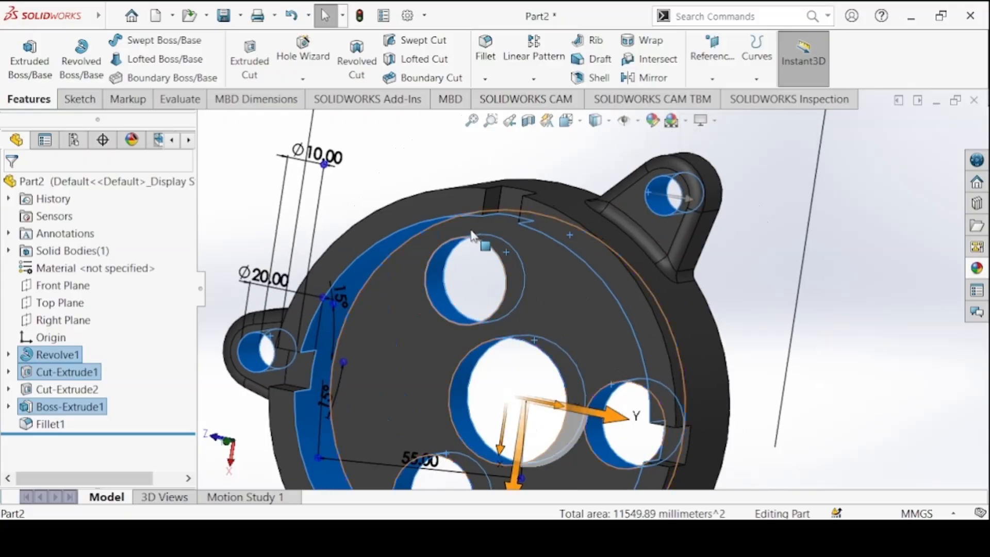
Colour the selected inner wall and hole faces salmon using a light red swatch from the standard palette.
left_click(652, 119)
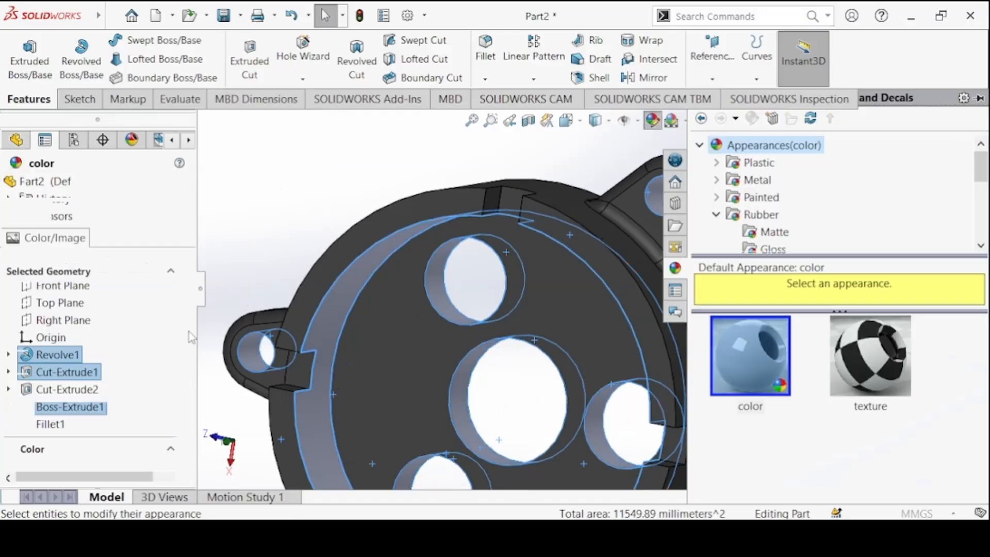
mouse_move(191, 321)
left_mouse_down()
mouse_move(190, 374)
mouse_move(188, 335)
left_mouse_up()
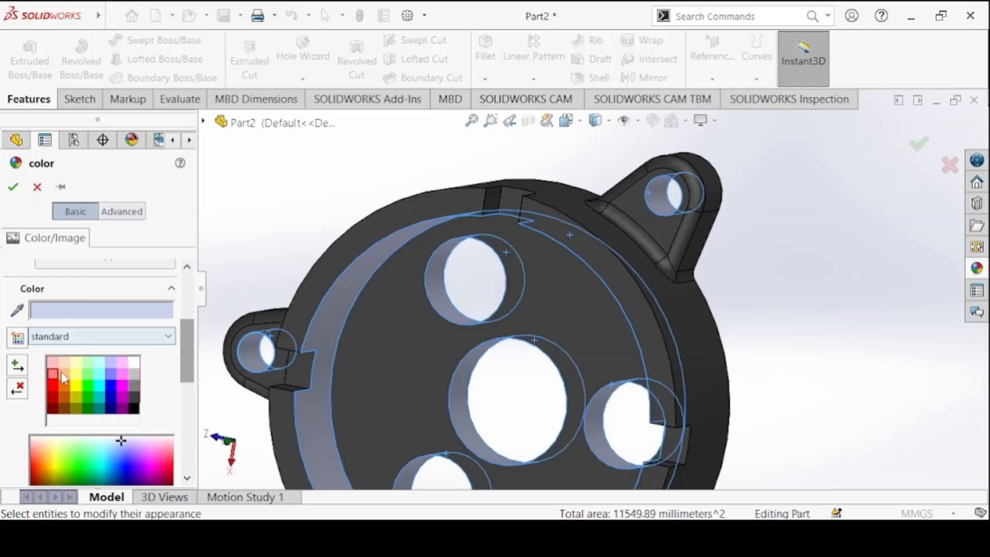
left_click(54, 372)
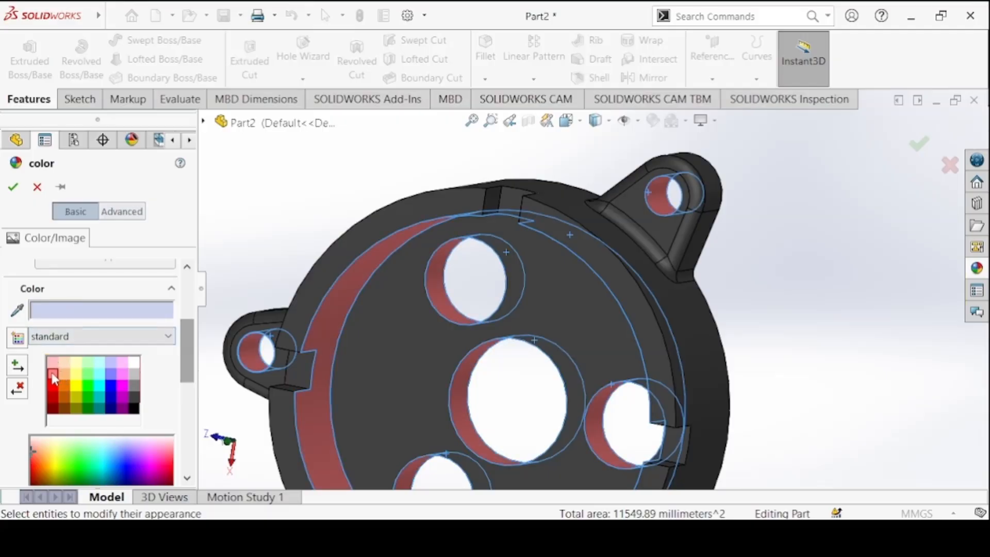
left_click(13, 186)
key("ctrl+7")
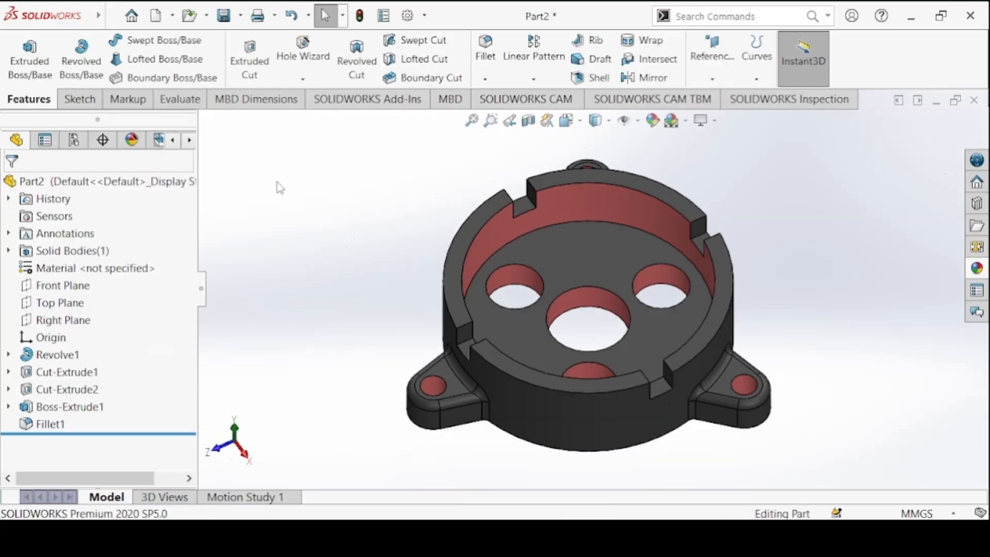